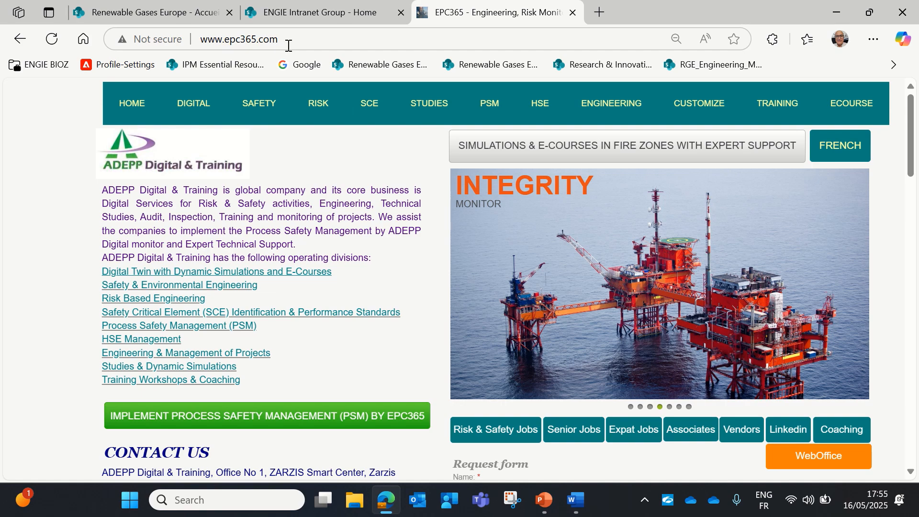
Open the Weboffice SharePoint home page in a new tab from the EPC365 site's WebOffice button
click(812, 460)
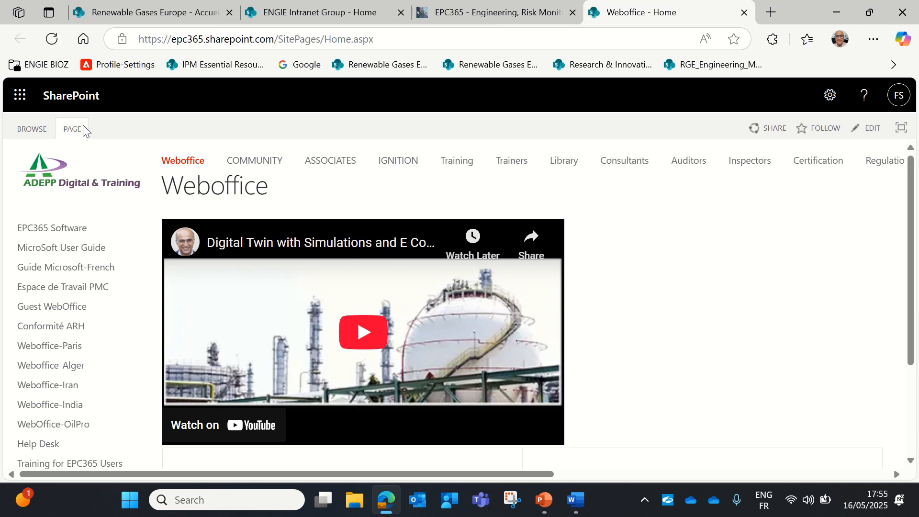
From the SharePoint start page, begin a communication site and preview the Learning central template
click(81, 99)
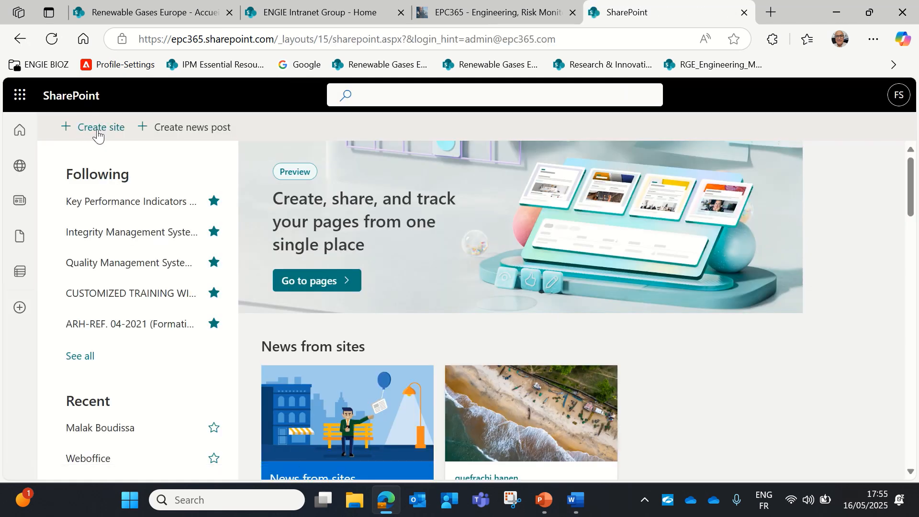
click(98, 130)
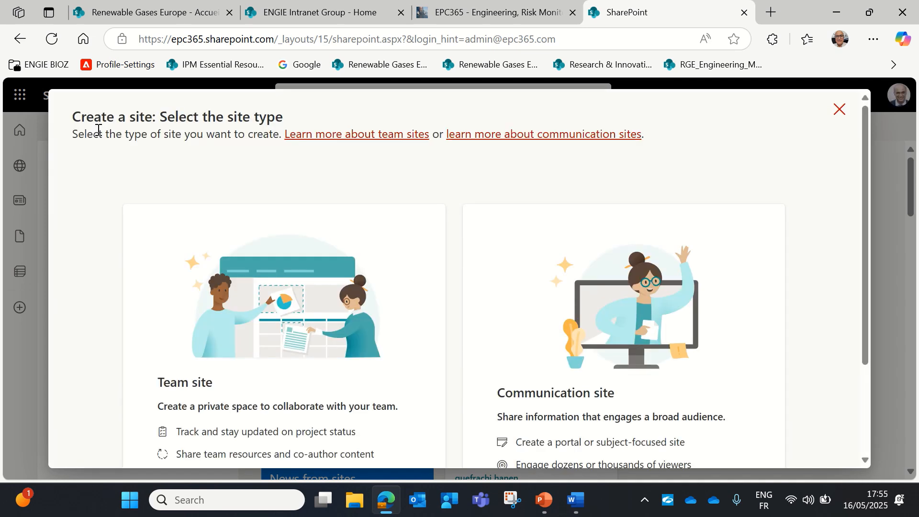
click(623, 336)
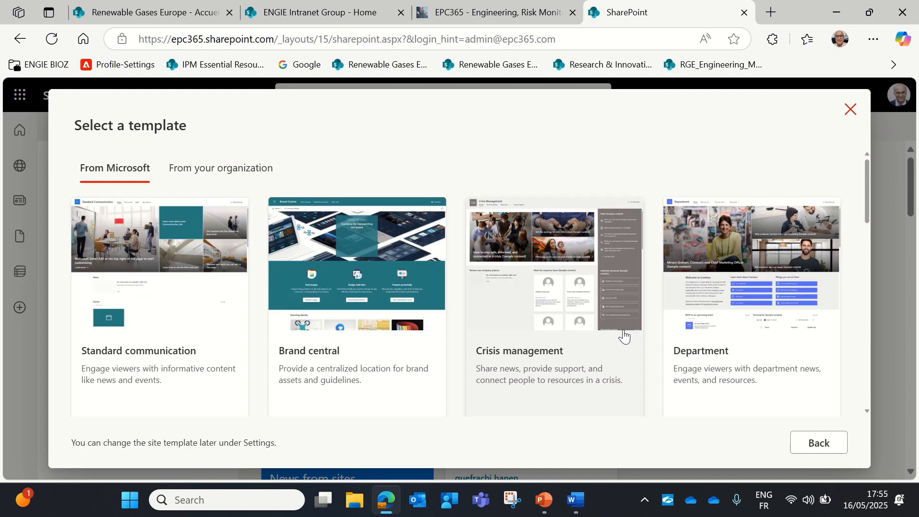
scroll(457, 356, down, 5)
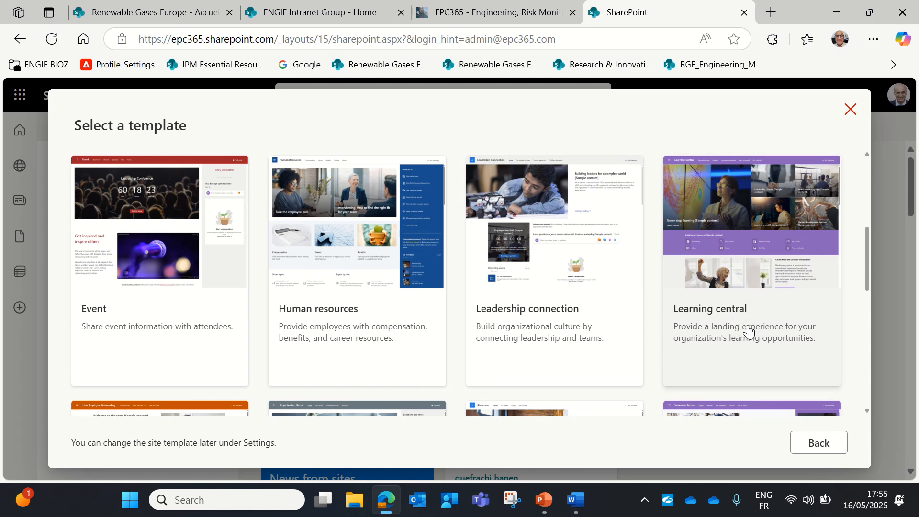
click(731, 309)
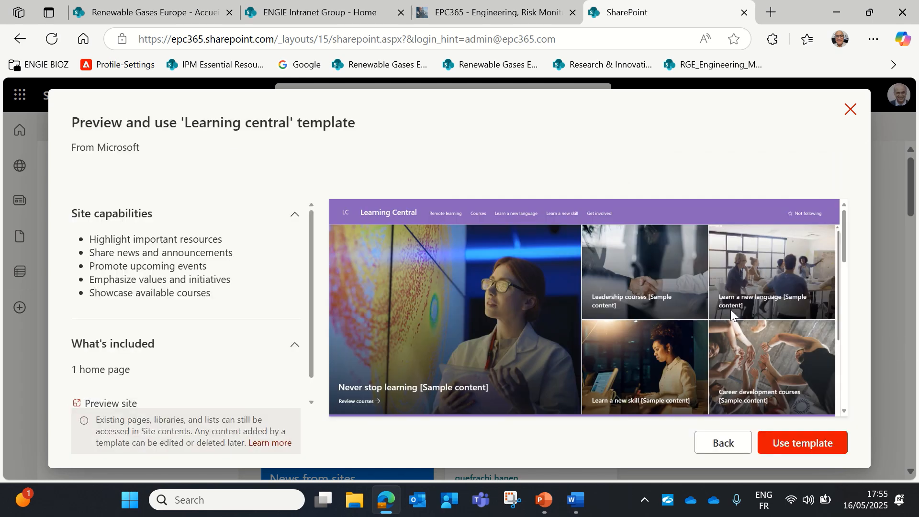
Apply Learning central, paste the person's name as site name, and create the site in English
click(804, 454)
click(508, 299)
right_click(508, 299)
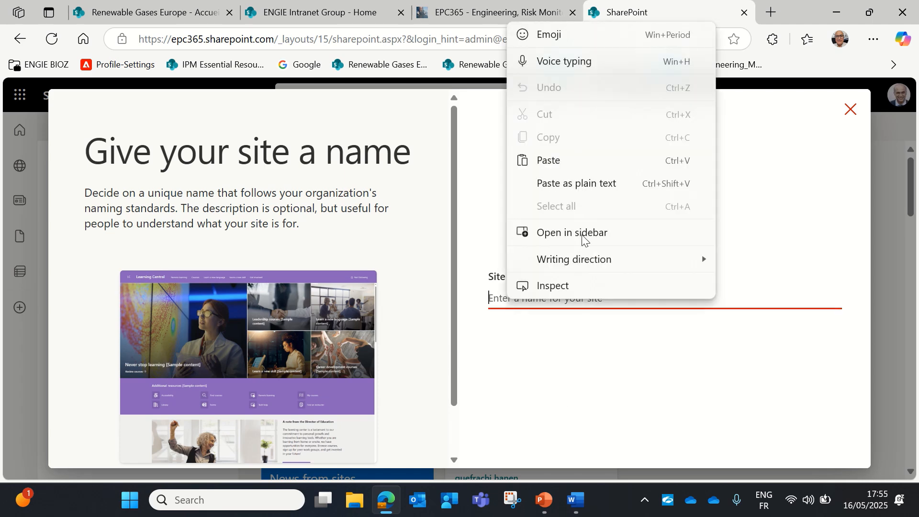
click(576, 161)
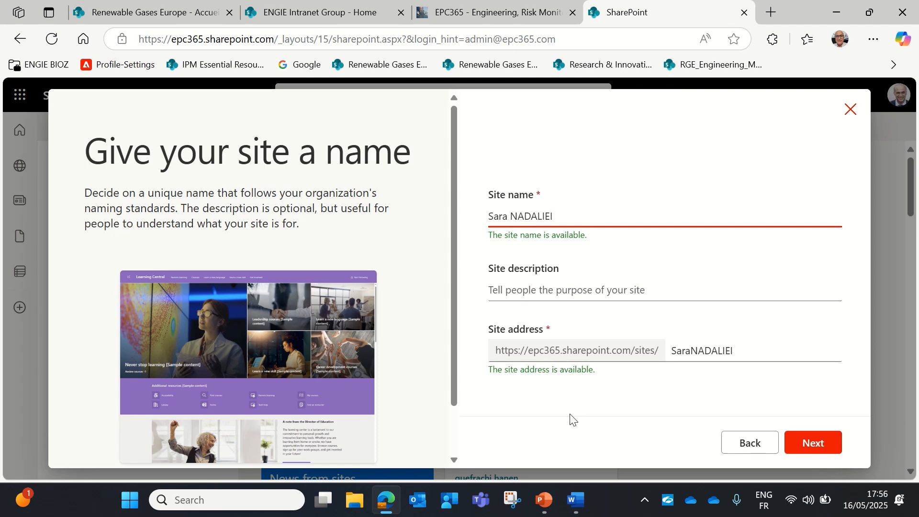
click(812, 443)
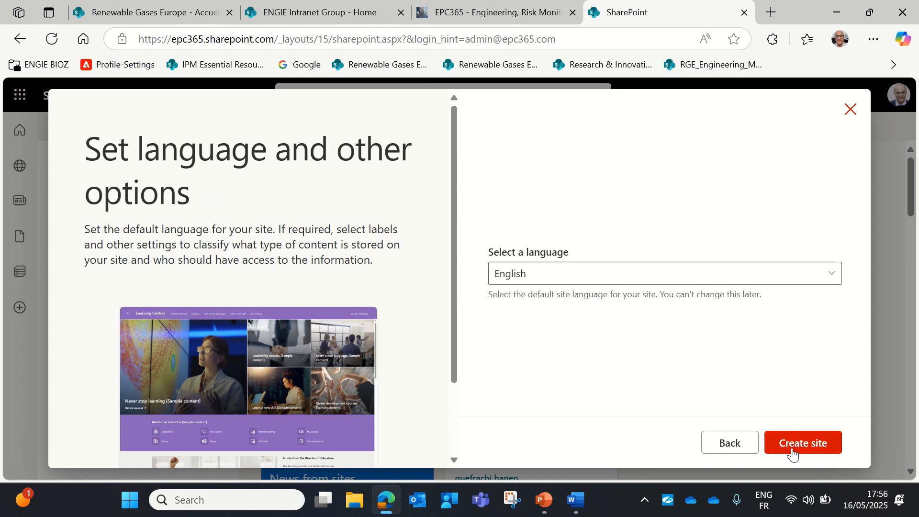
click(792, 448)
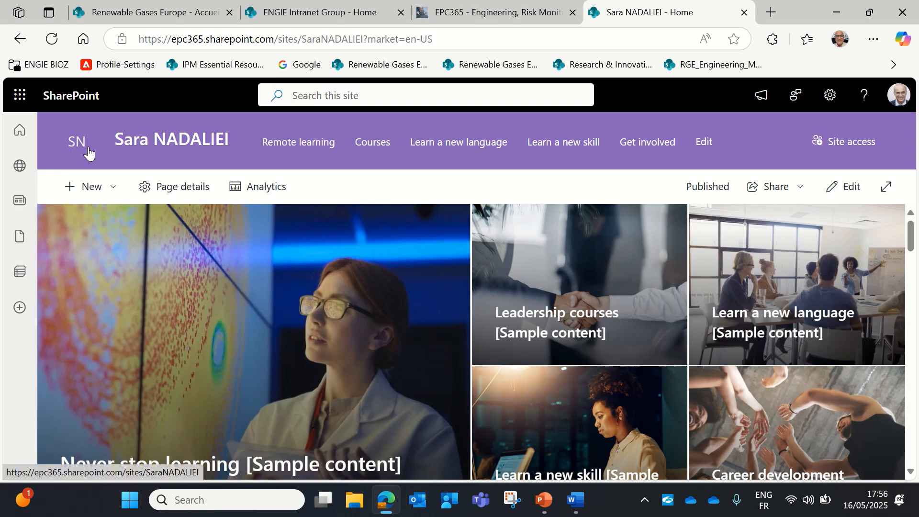
click(830, 100)
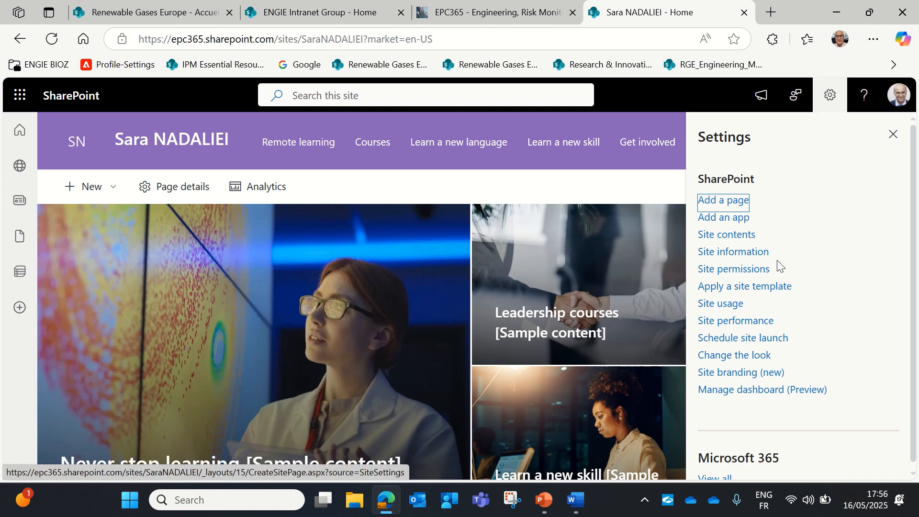
click(740, 358)
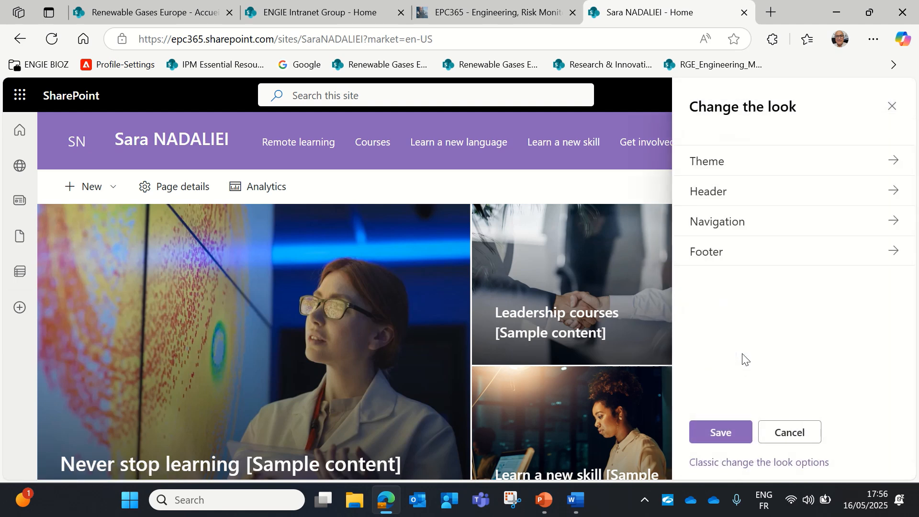
click(702, 197)
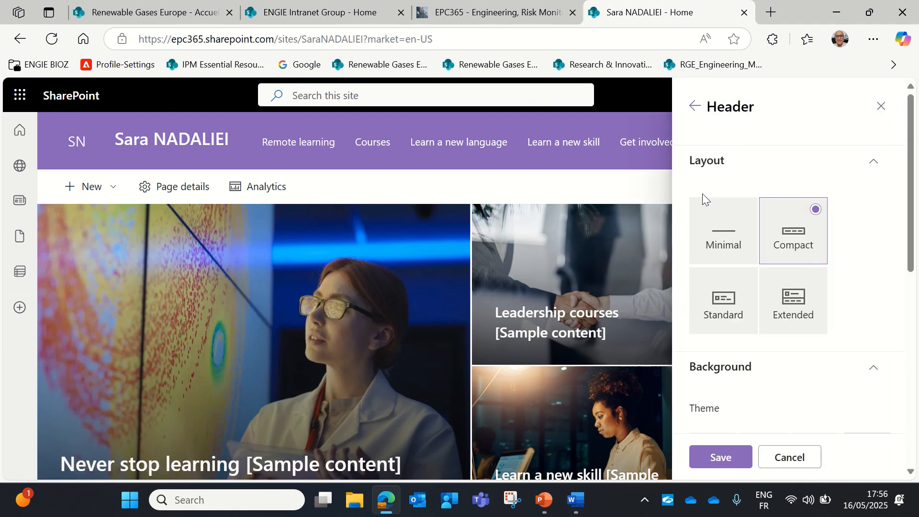
scroll(759, 373, down, 5)
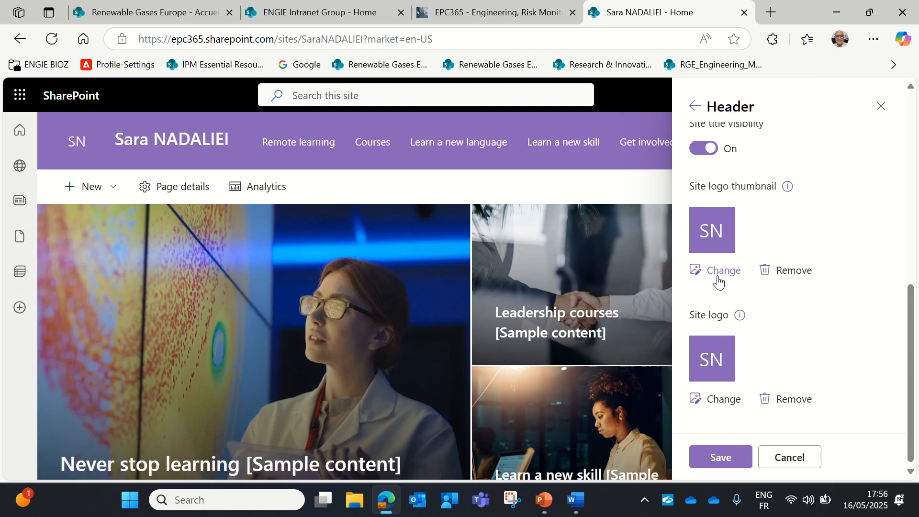
click(882, 109)
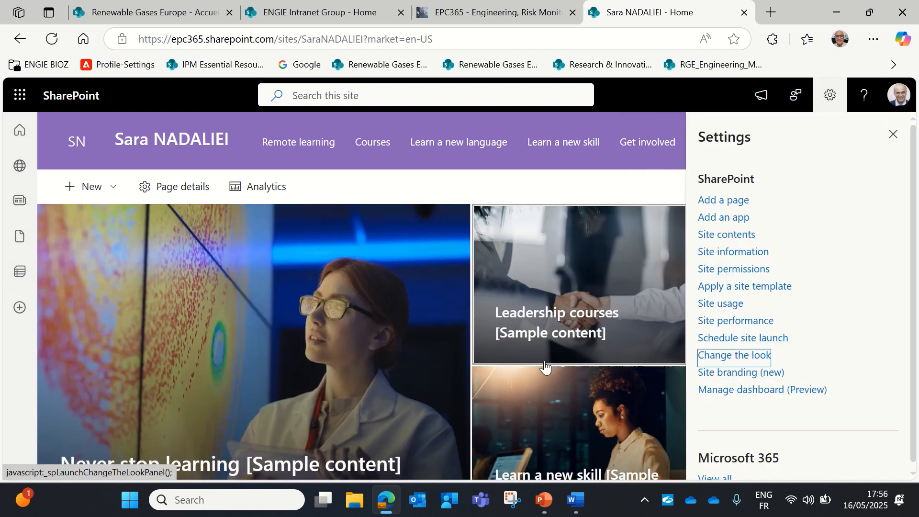
scroll(515, 398, down, 1)
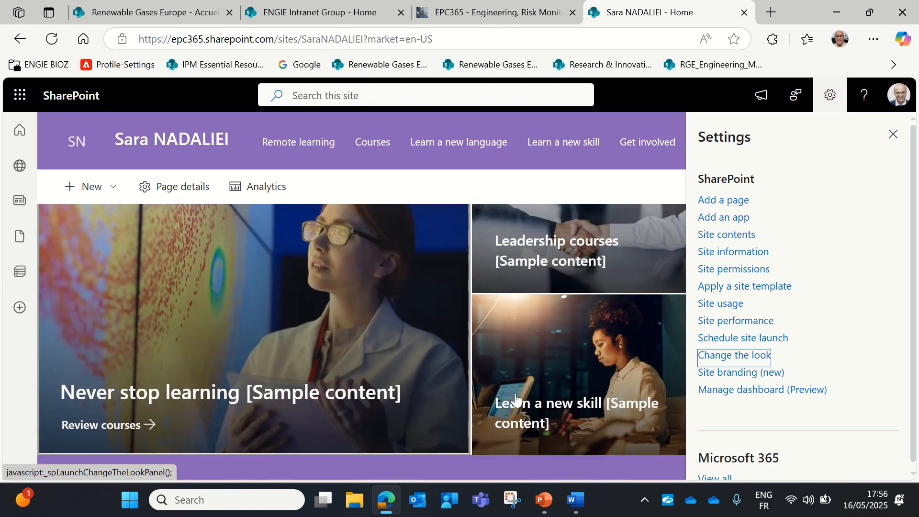
click(893, 134)
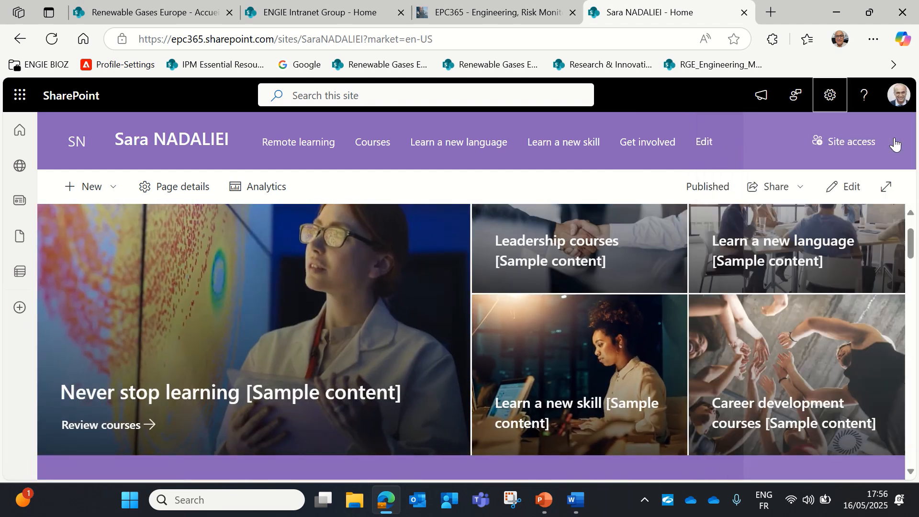
Open the new site's home page, dismiss Next steps, and switch it to edit mode
click(271, 352)
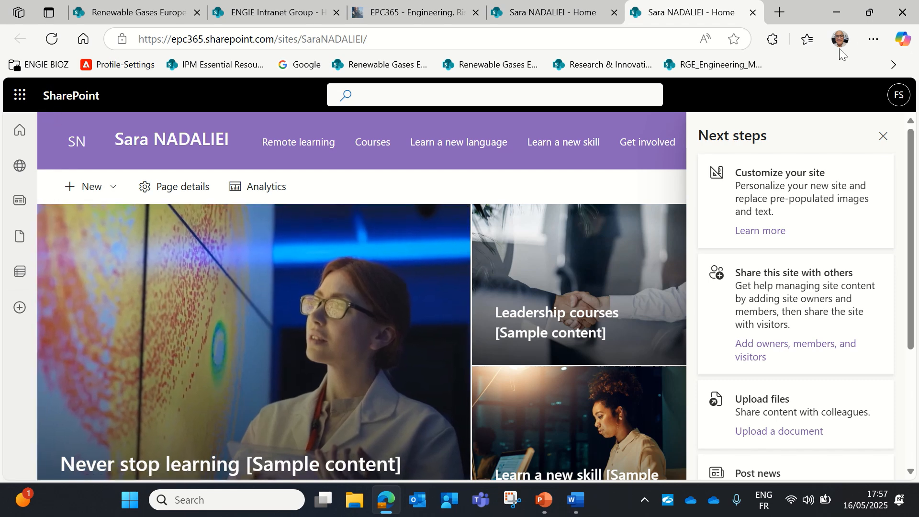
click(884, 138)
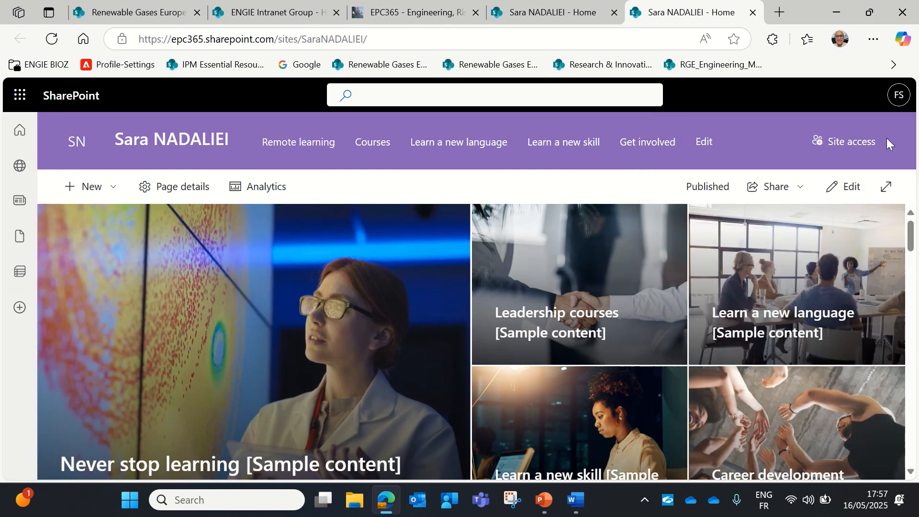
click(851, 192)
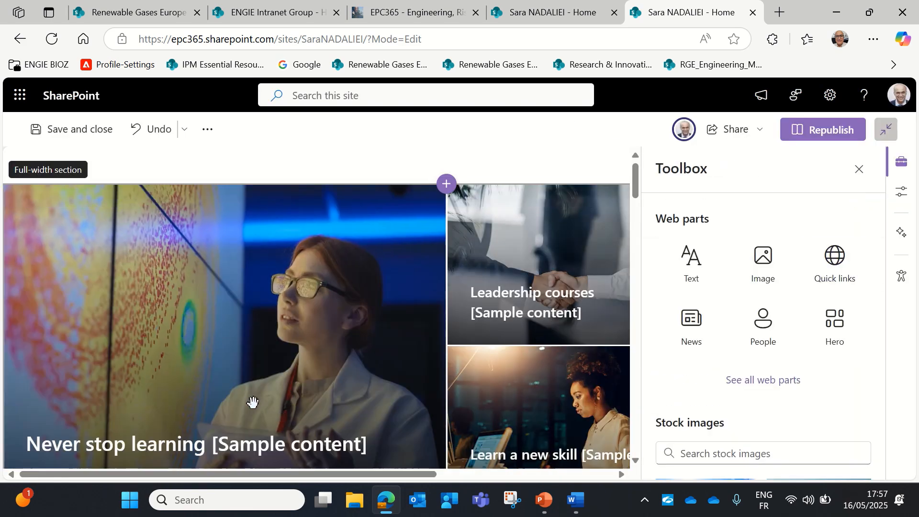
Open the Hero web part's first tile settings and start changing its background image
click(269, 393)
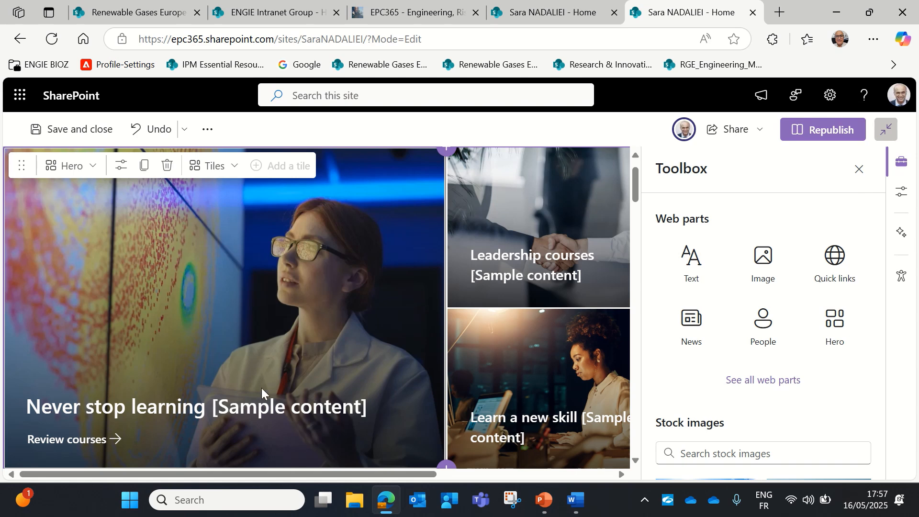
click(121, 167)
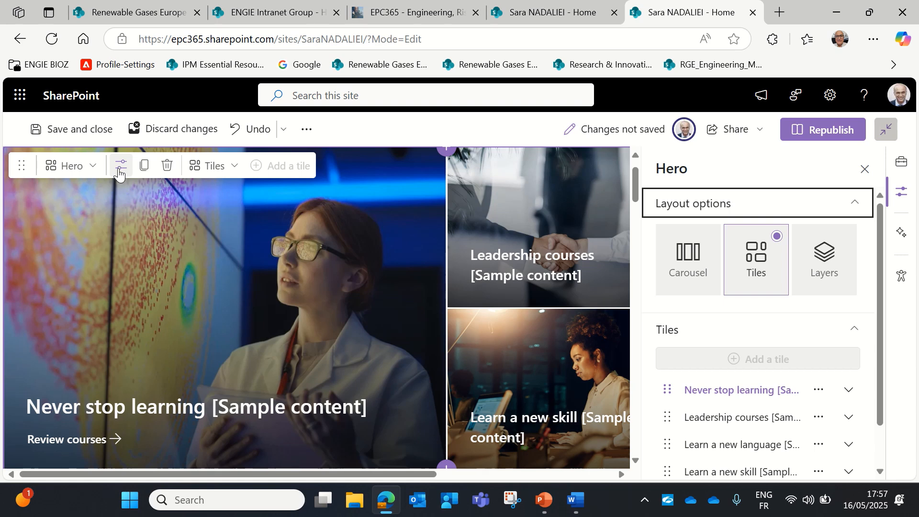
scroll(763, 291, down, 1)
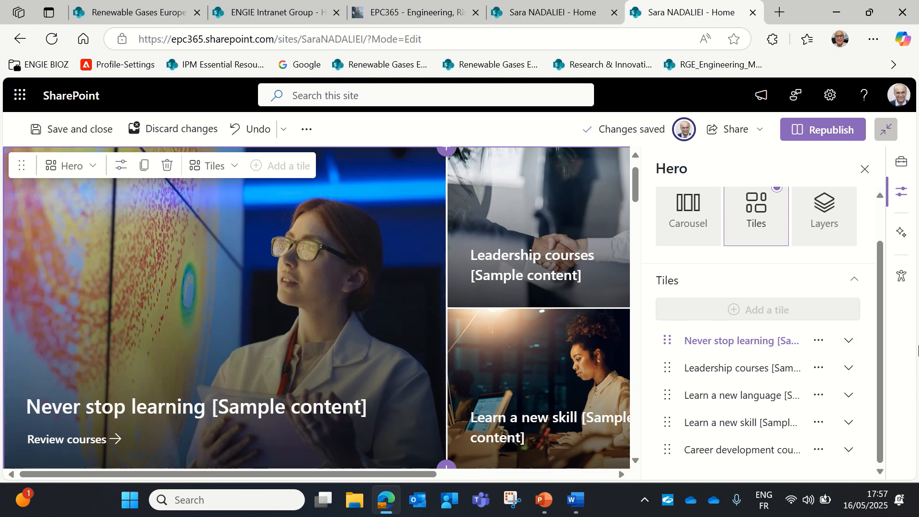
click(844, 343)
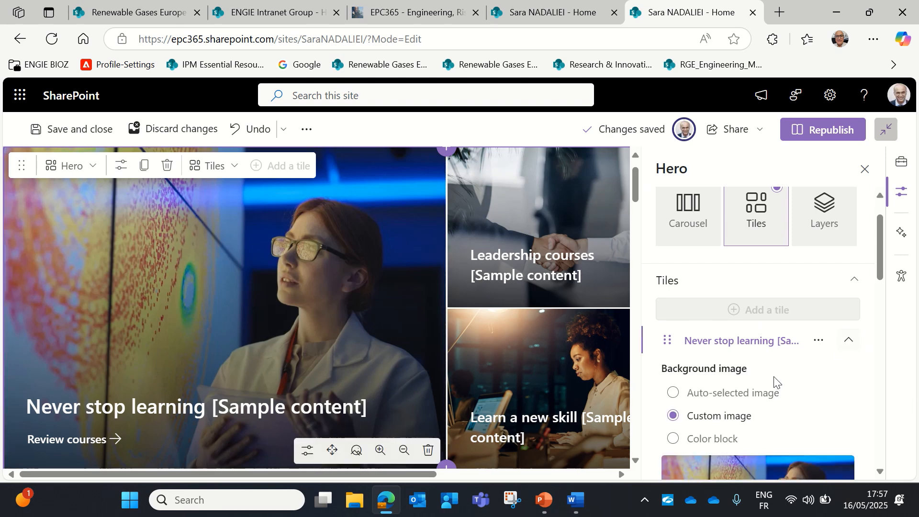
scroll(770, 381, down, 5)
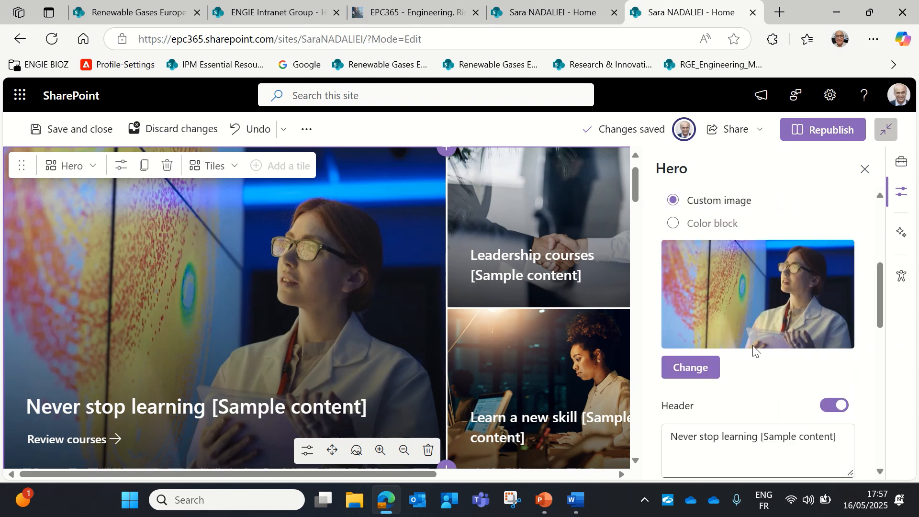
scroll(765, 316, up, 2)
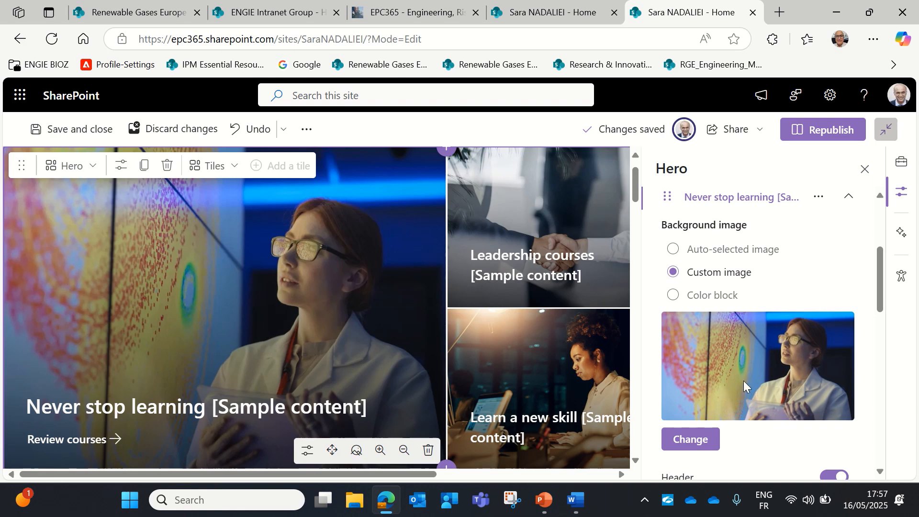
click(689, 439)
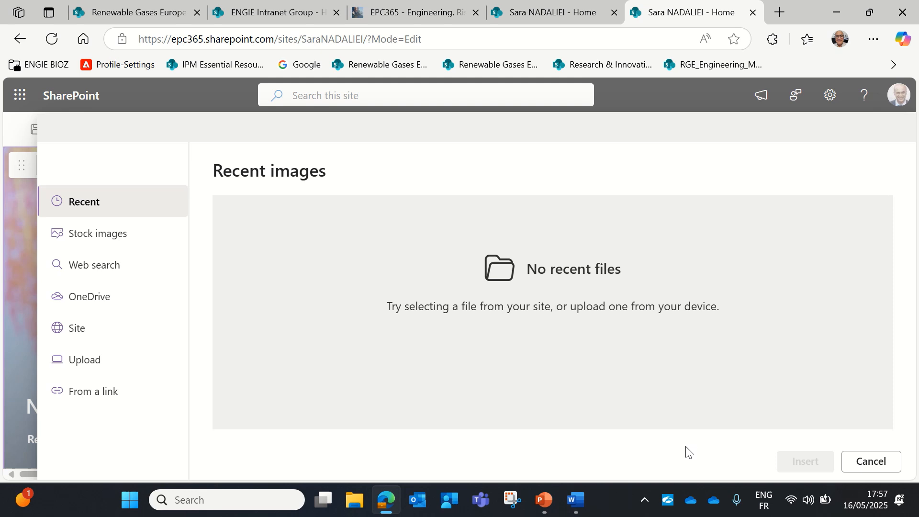
Choose to upload an image and browse the ADEPP Digital Training folder in Documents
click(65, 372)
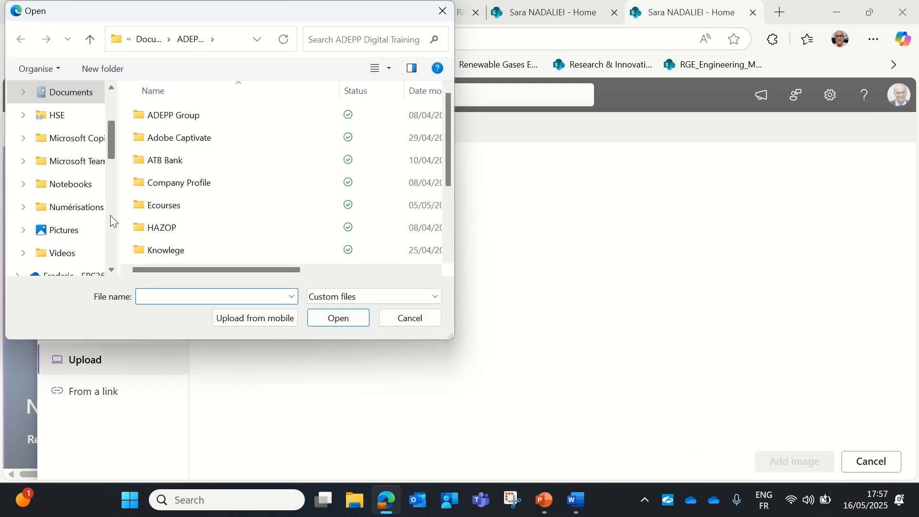
click(59, 236)
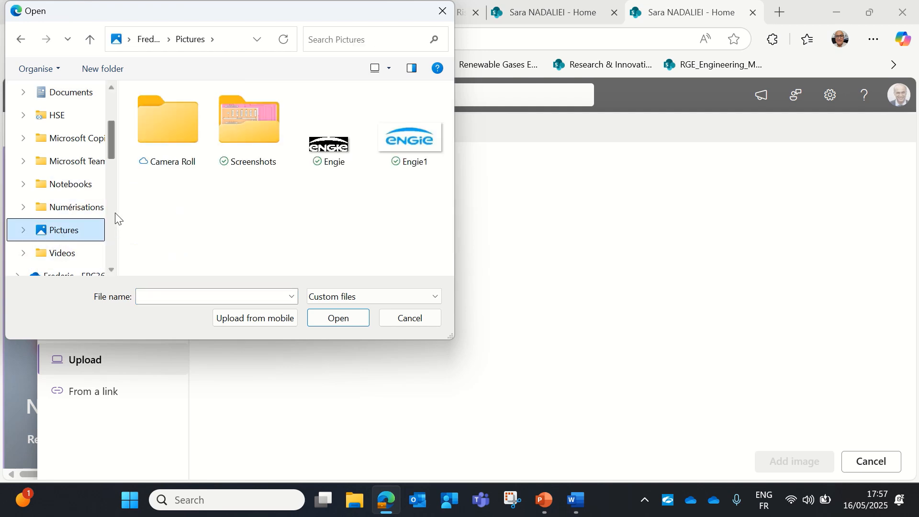
scroll(72, 209, up, 3)
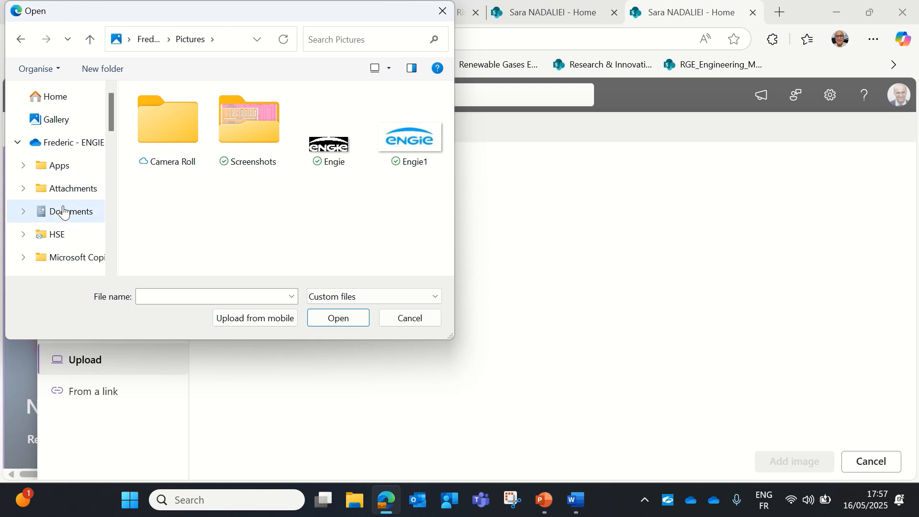
click(67, 213)
click(212, 143)
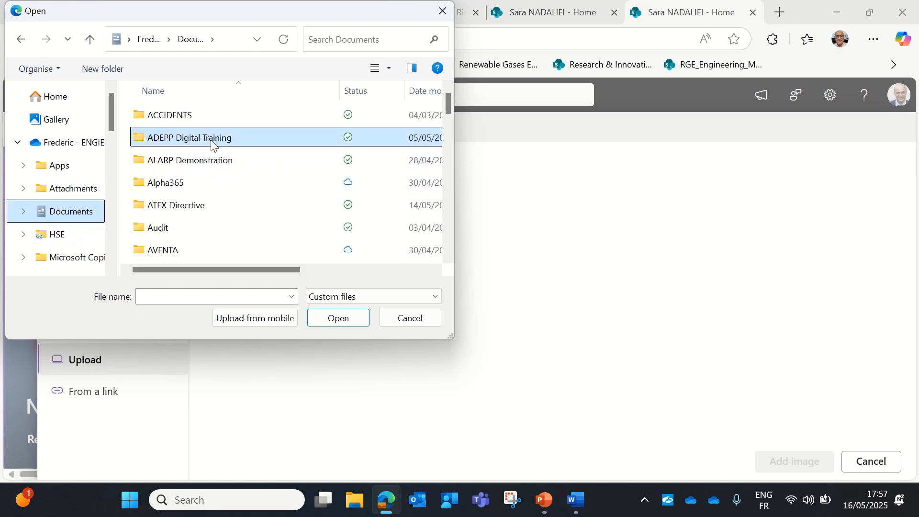
double_click(212, 143)
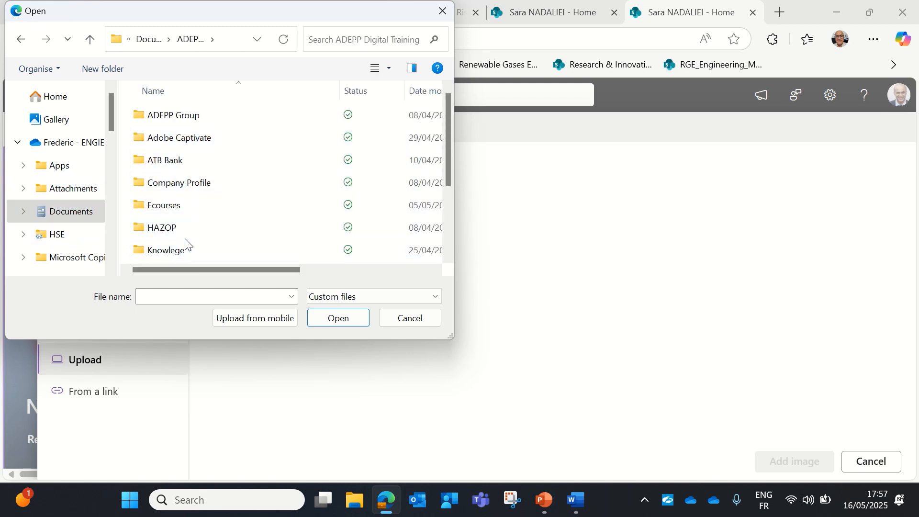
scroll(175, 231, down, 2)
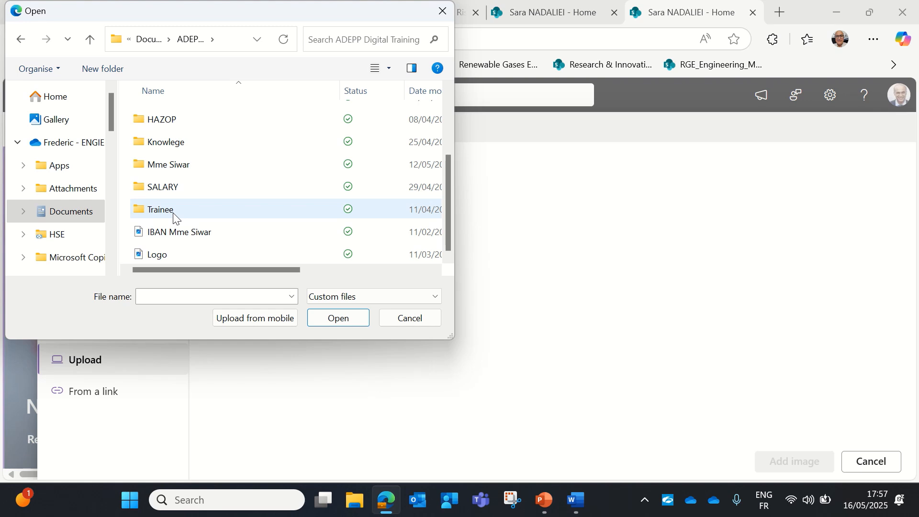
scroll(174, 216, up, 2)
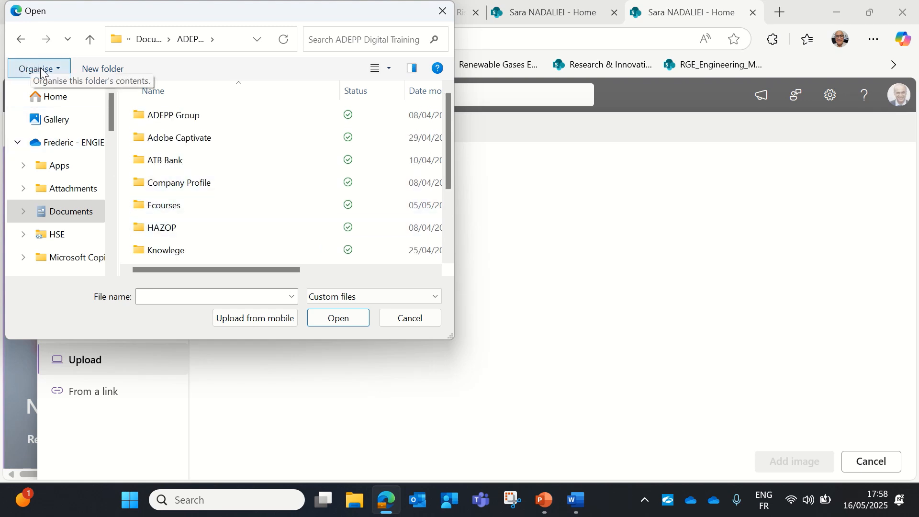
click(22, 40)
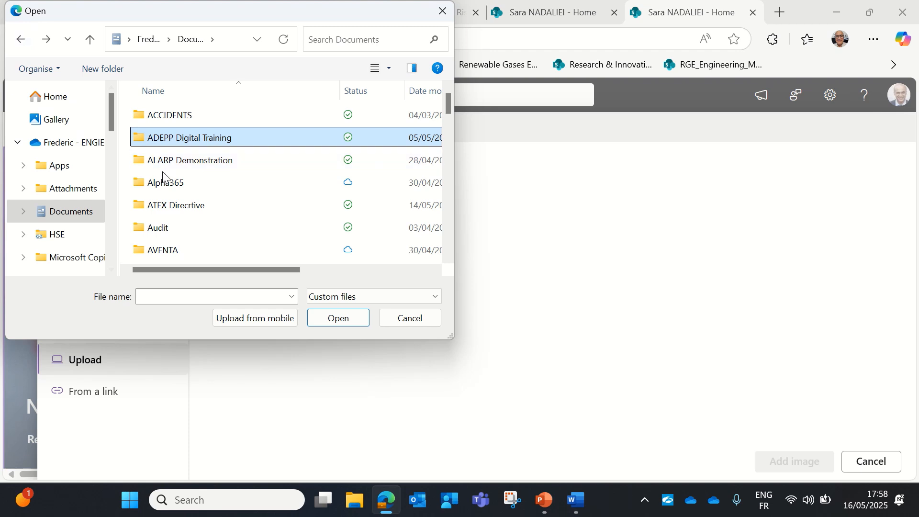
double_click(215, 138)
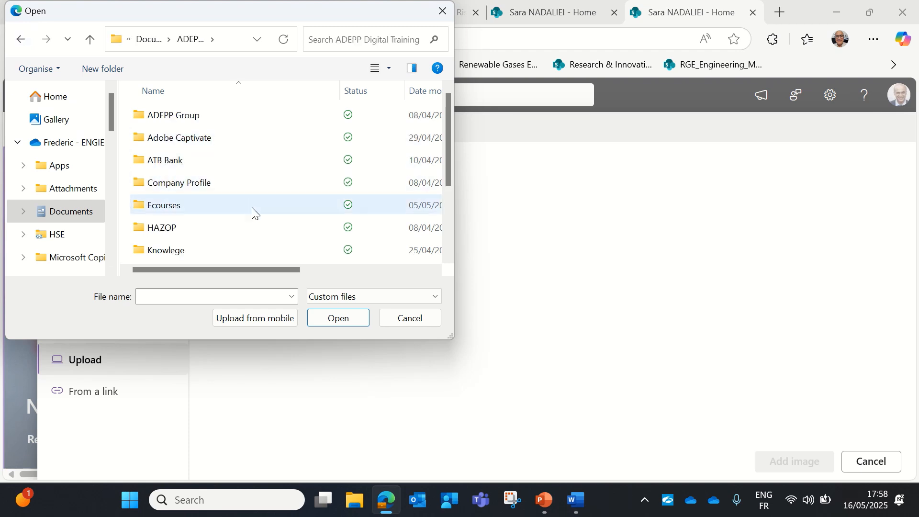
scroll(252, 212, down, 2)
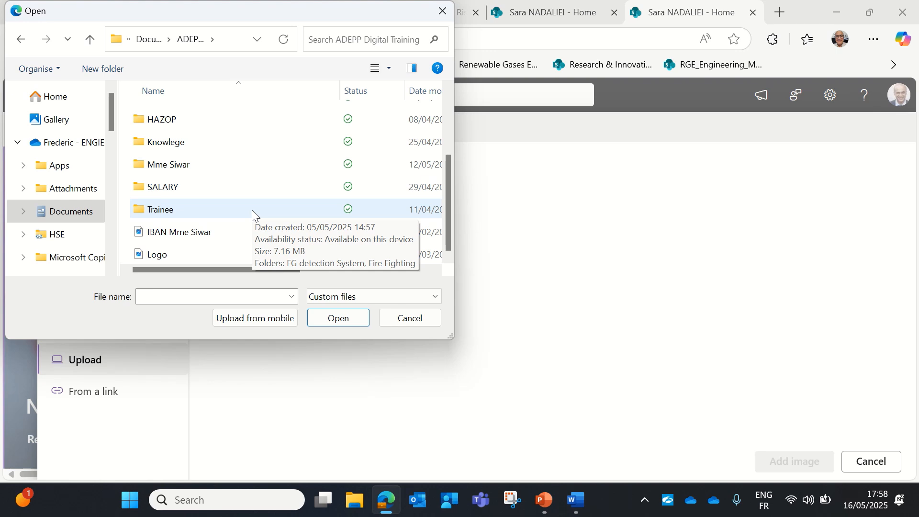
scroll(252, 212, up, 2)
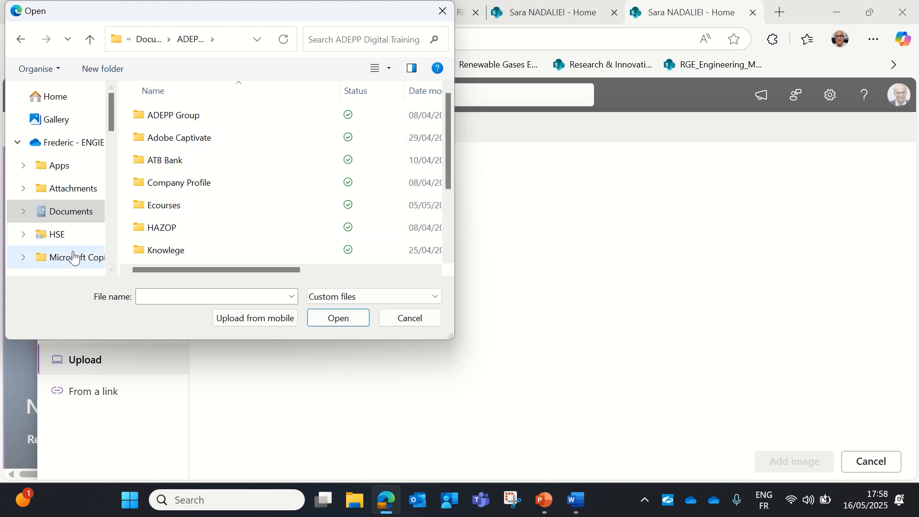
scroll(71, 241, down, 3)
scroll(71, 242, up, 1)
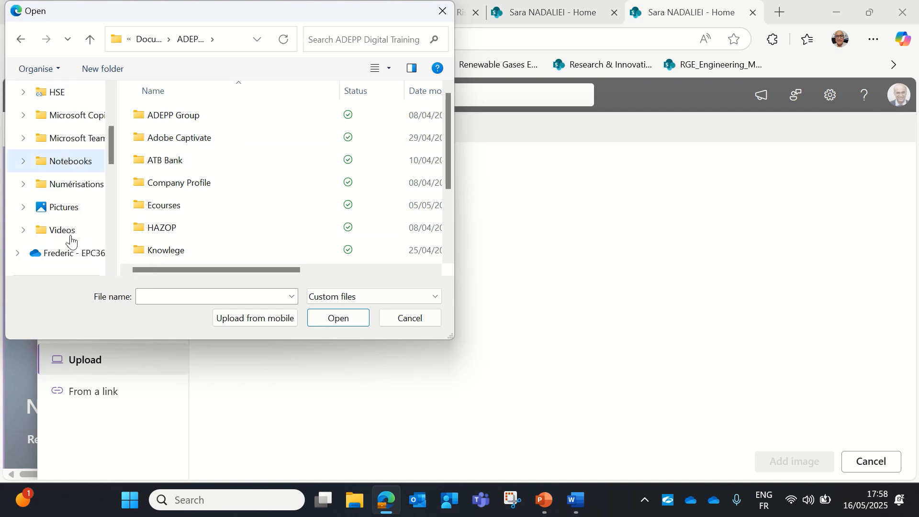
scroll(71, 243, up, 1)
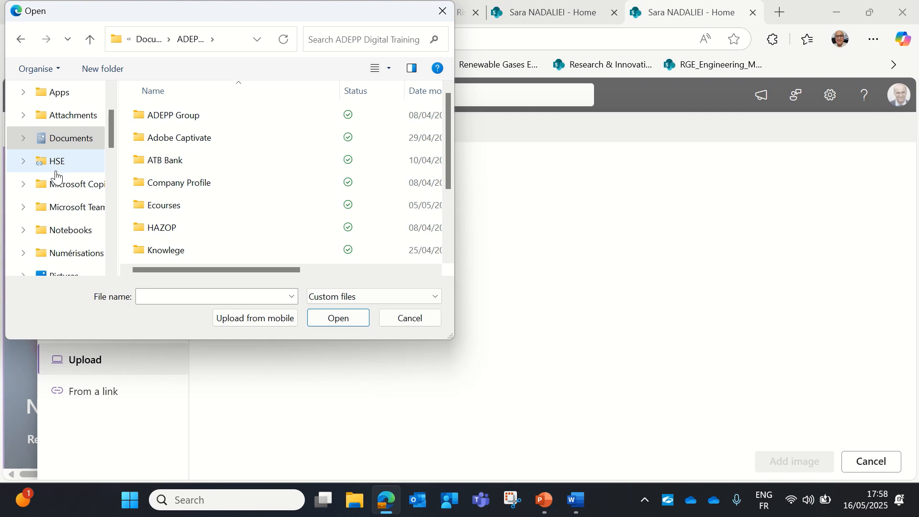
Pick photo 20250107_115308 from the Photo folder and add it as the tile background
click(65, 146)
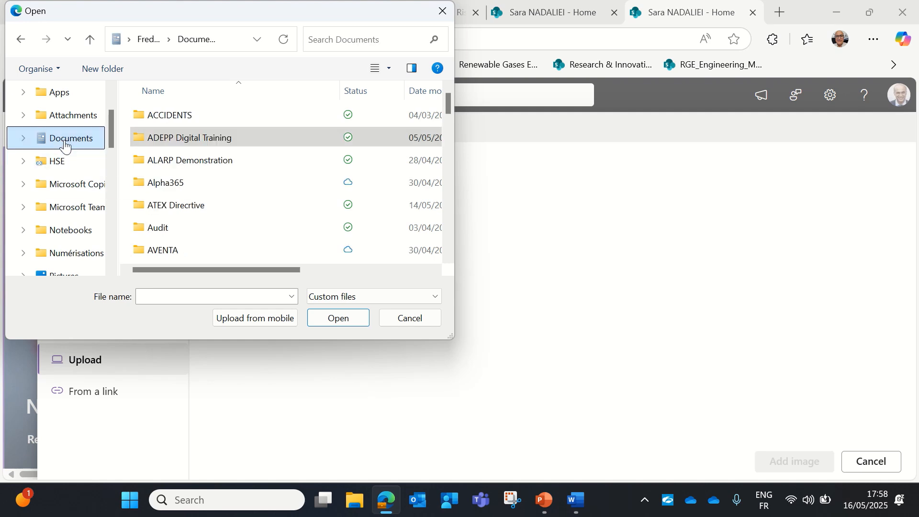
scroll(199, 188, down, 2)
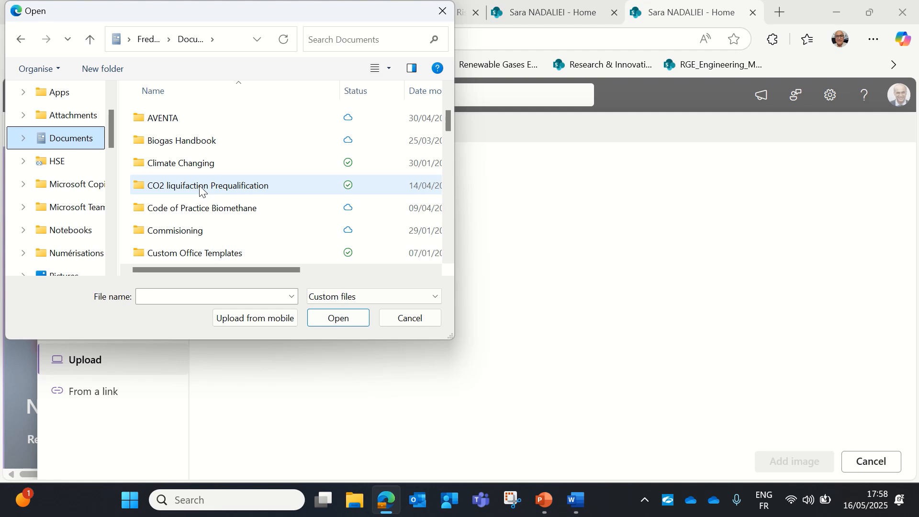
scroll(199, 189, down, 3)
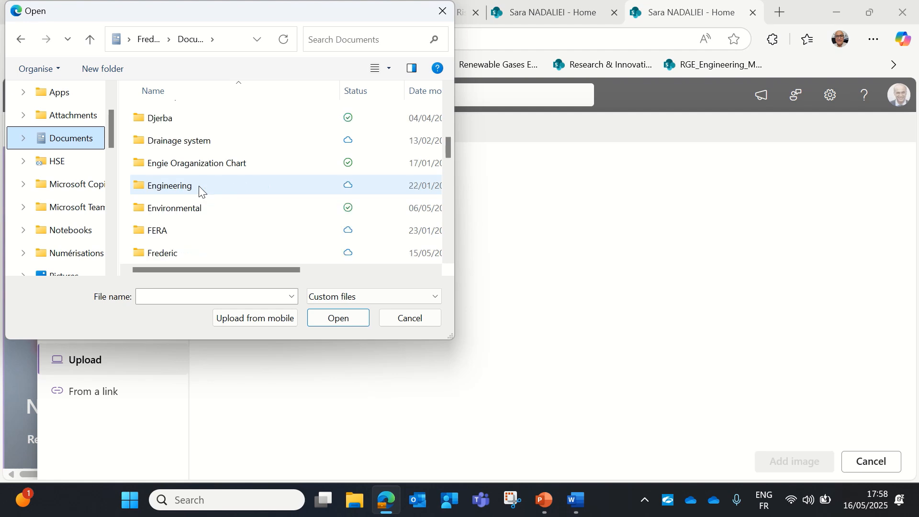
double_click(161, 255)
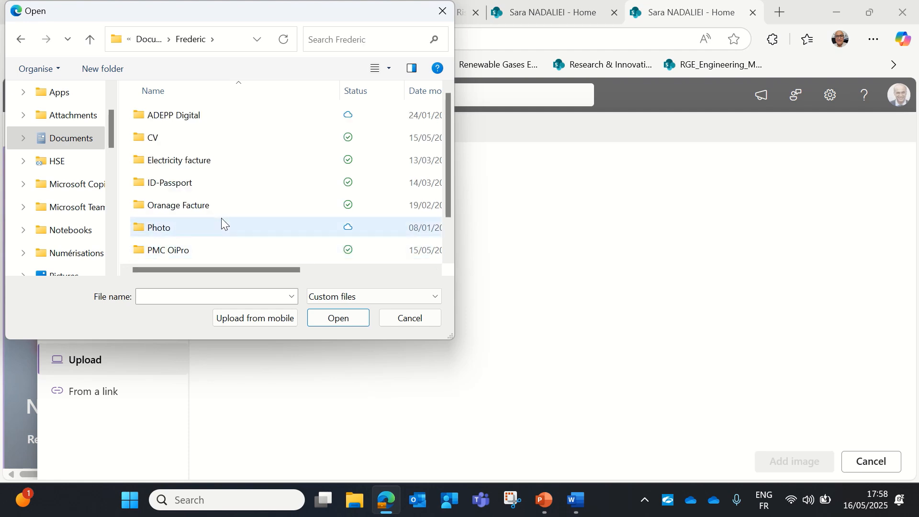
double_click(175, 234)
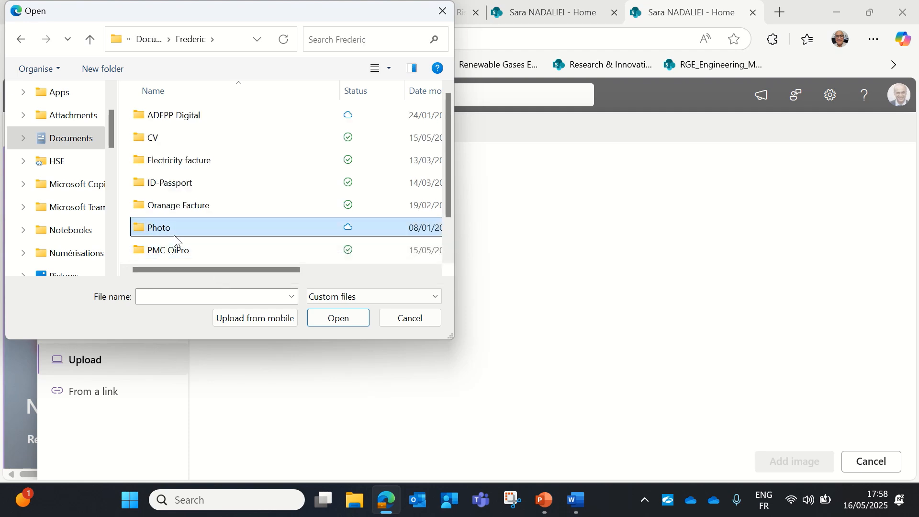
click(165, 125)
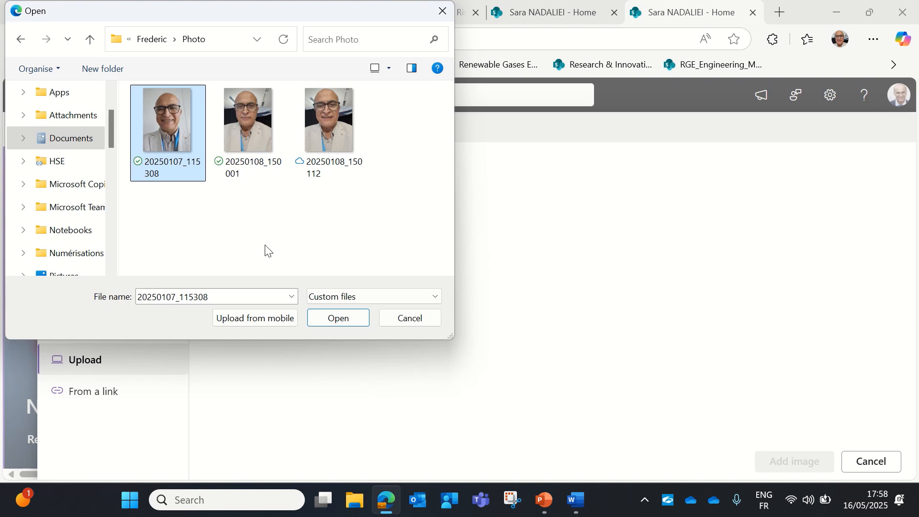
click(324, 317)
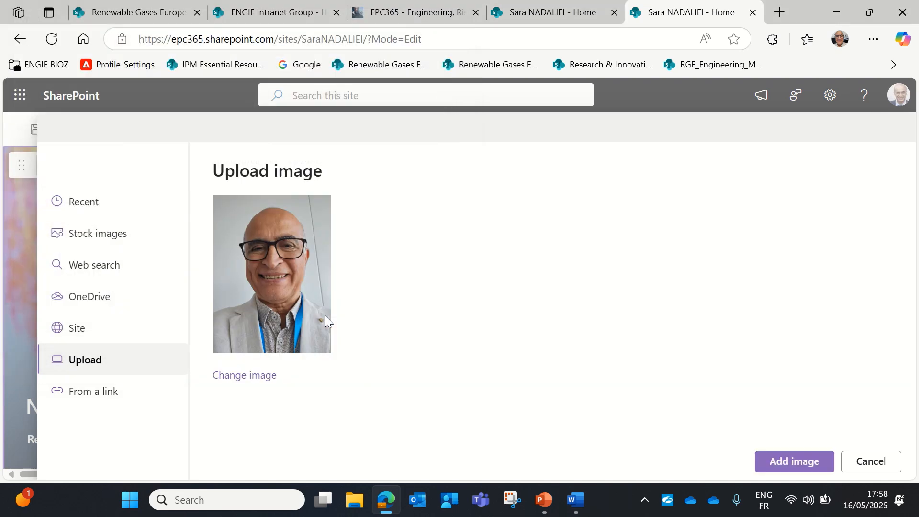
click(802, 462)
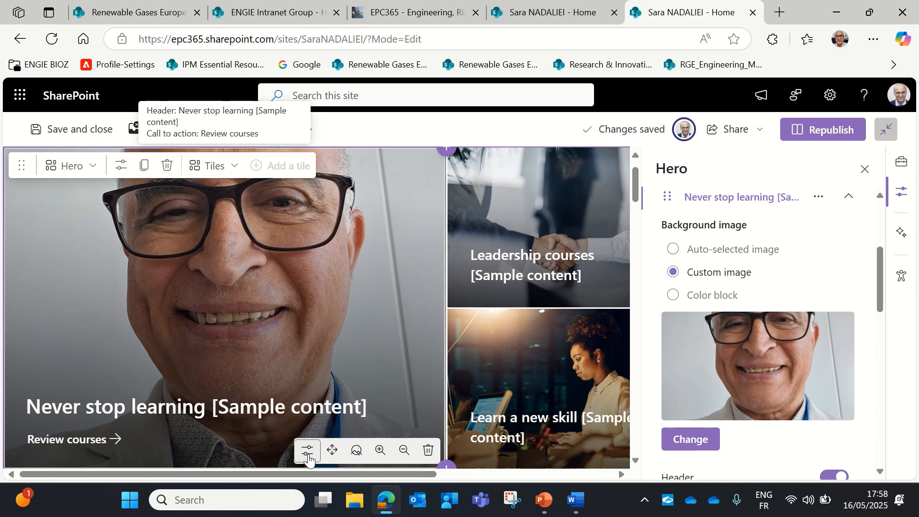
Select the hero's existing call-to-action link address, then switch to the Word course-links document
scroll(822, 408, down, 5)
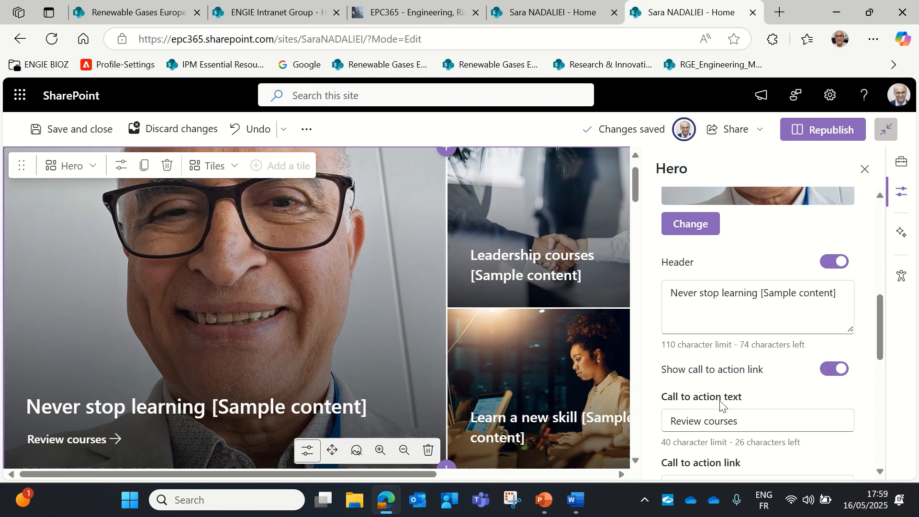
scroll(745, 415, down, 5)
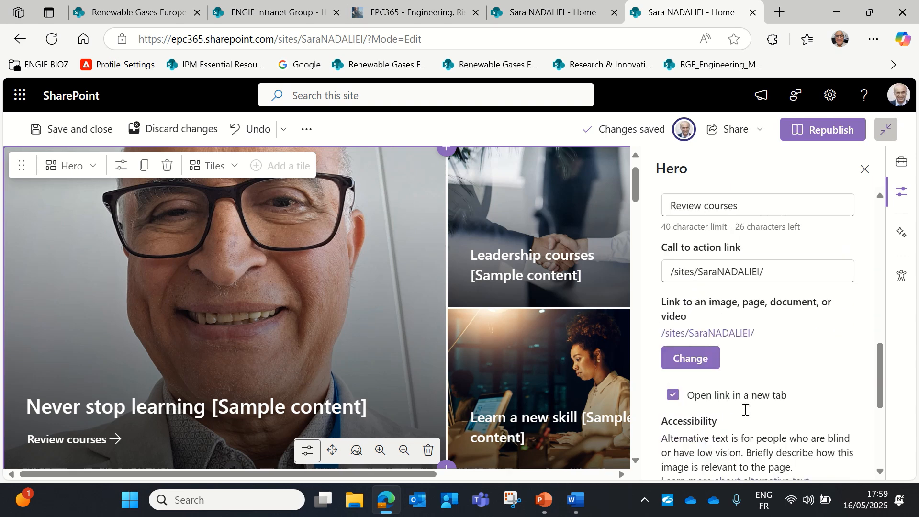
click(790, 271)
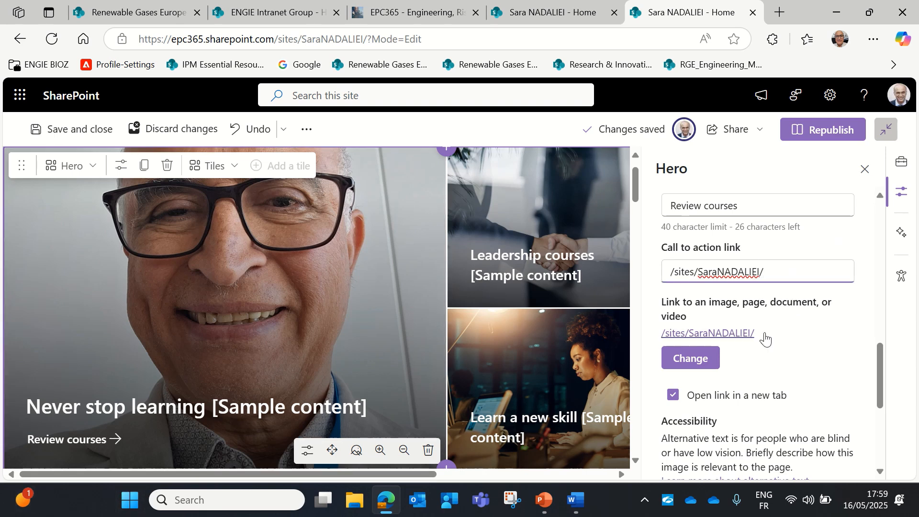
drag(792, 272, 662, 270)
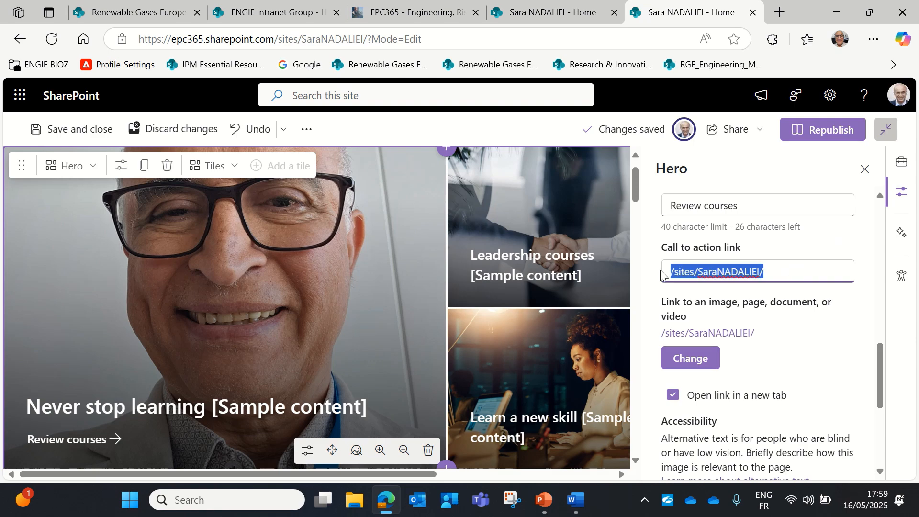
click(580, 498)
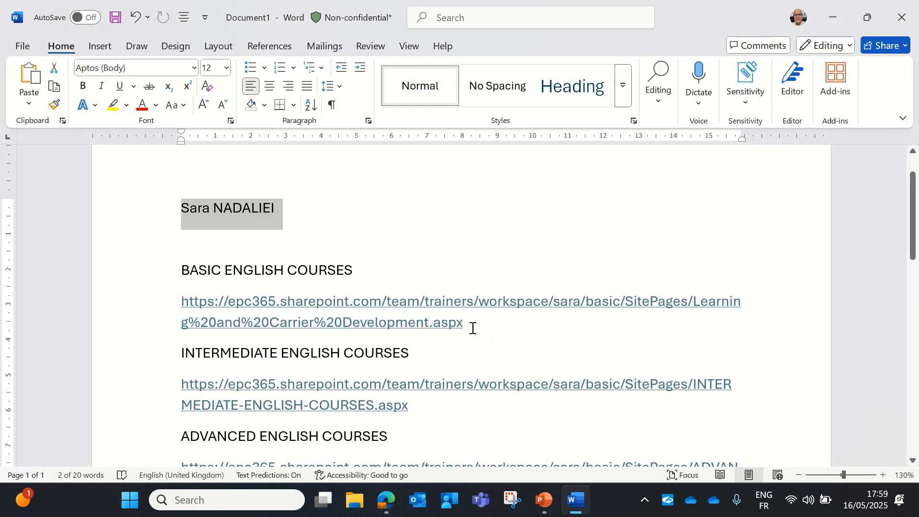
Copy the BASIC ENGLISH COURSES page address from Word and return to Edge
drag(471, 327, 164, 305)
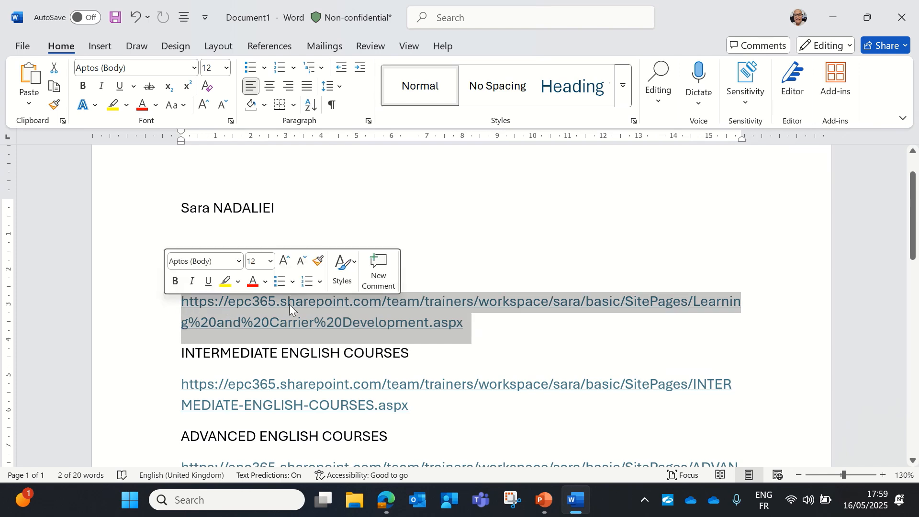
click(349, 188)
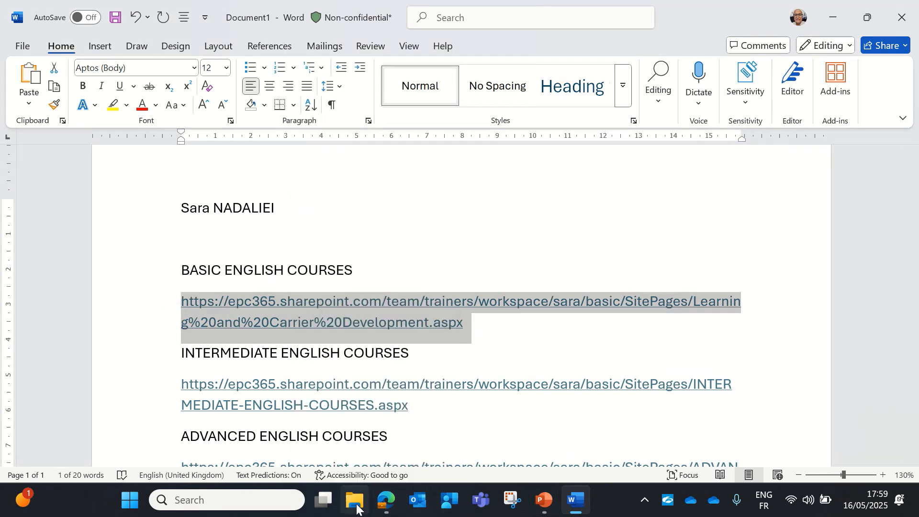
click(384, 500)
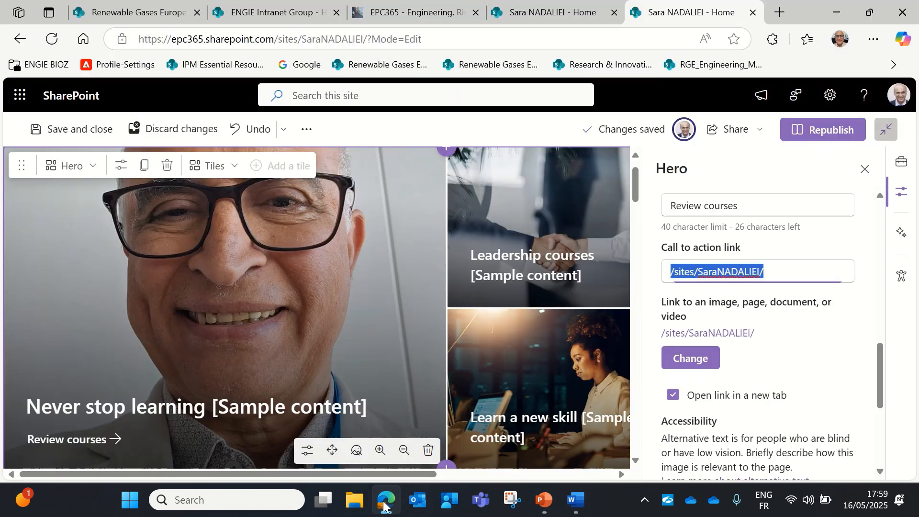
Paste the course address as call-to-action link and link the tile to Learning and Carrier Development
right_click(726, 272)
click(515, 317)
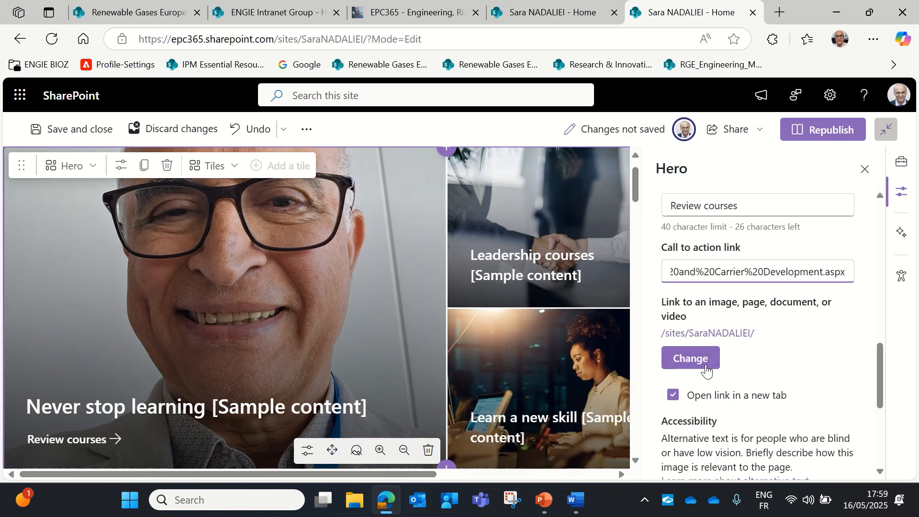
click(691, 362)
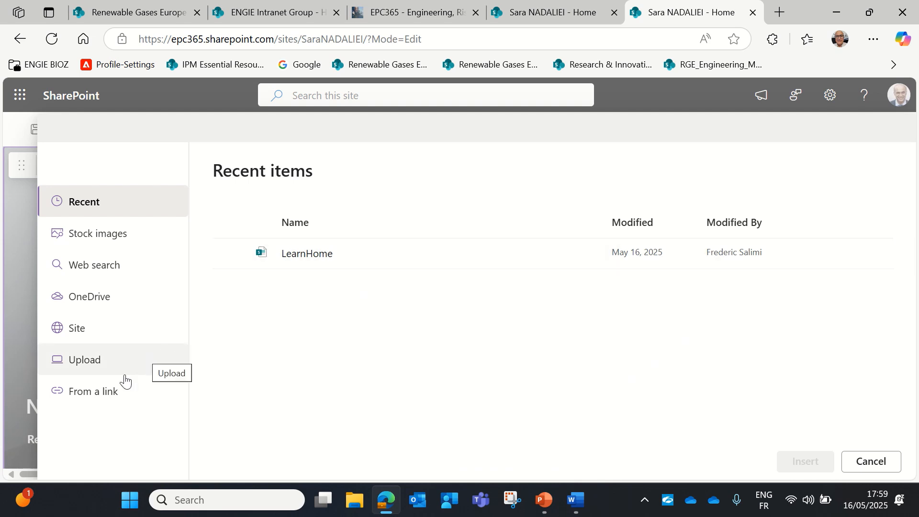
click(99, 405)
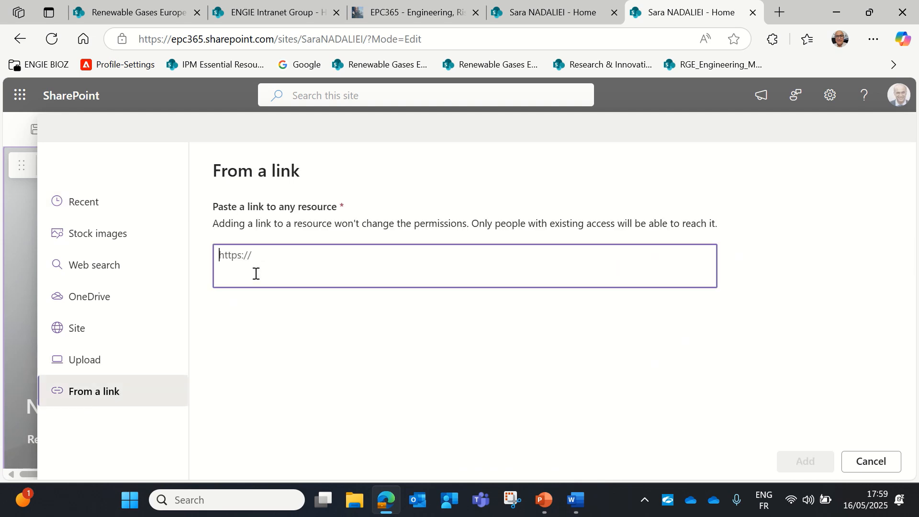
right_click(232, 261)
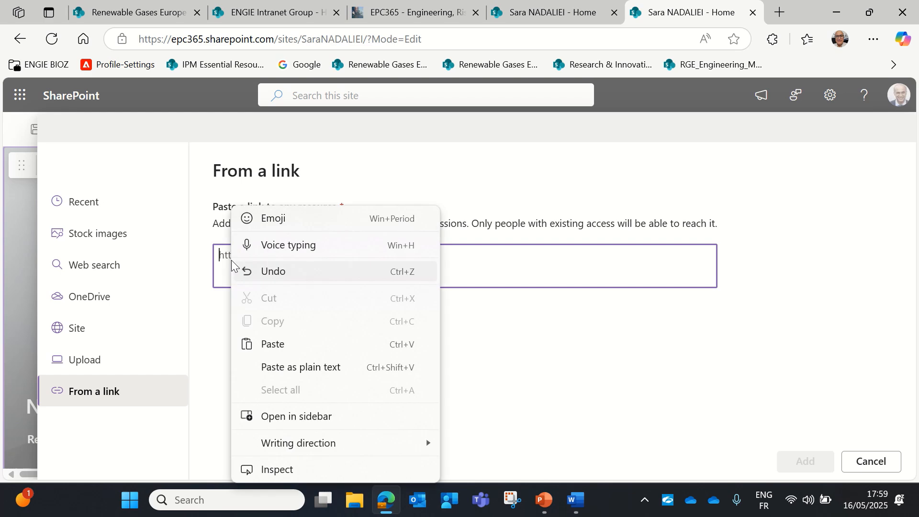
click(281, 348)
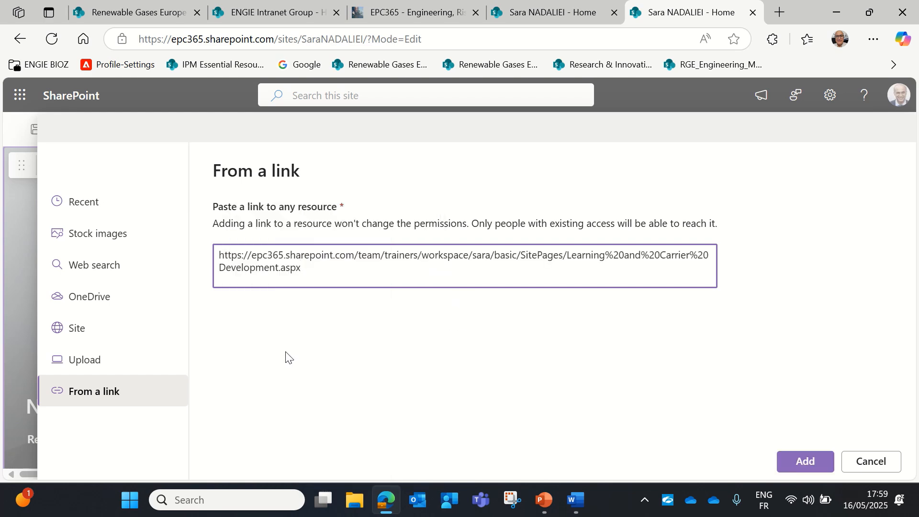
click(806, 461)
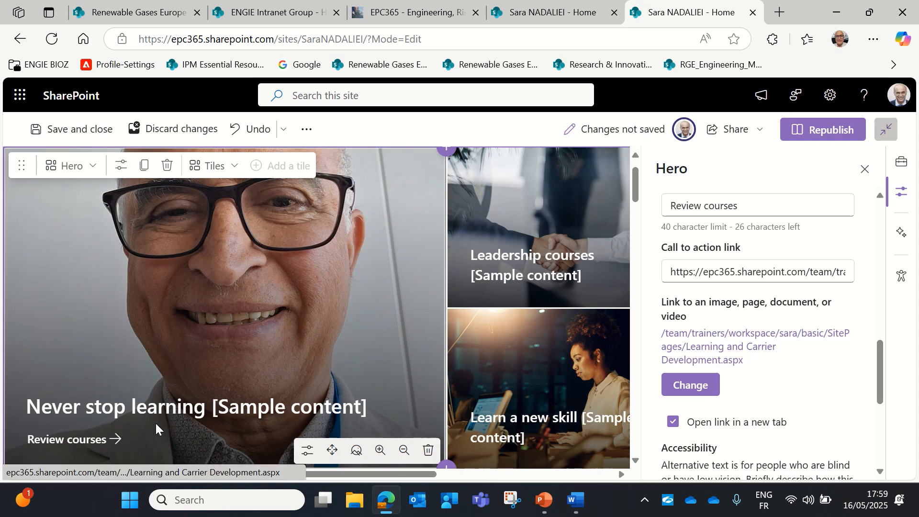
Republish the home page with the hero changes
scroll(791, 415, down, 4)
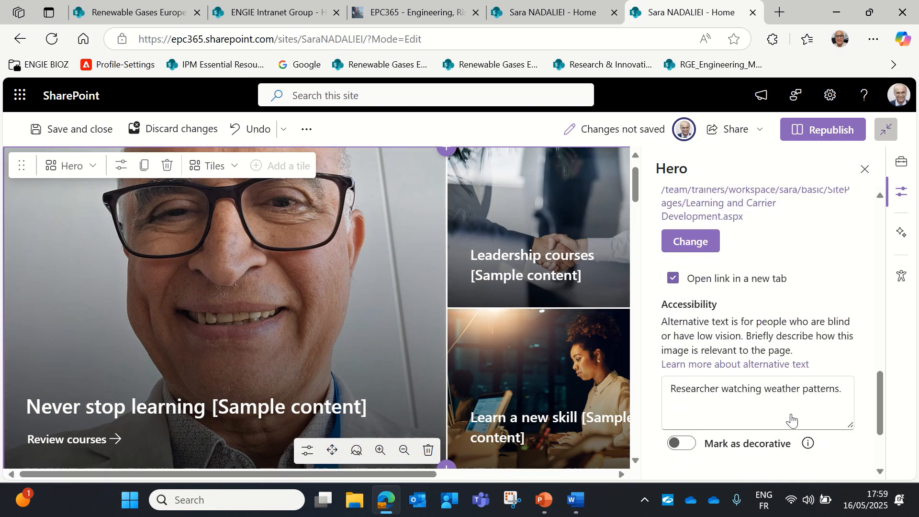
scroll(792, 414, down, 2)
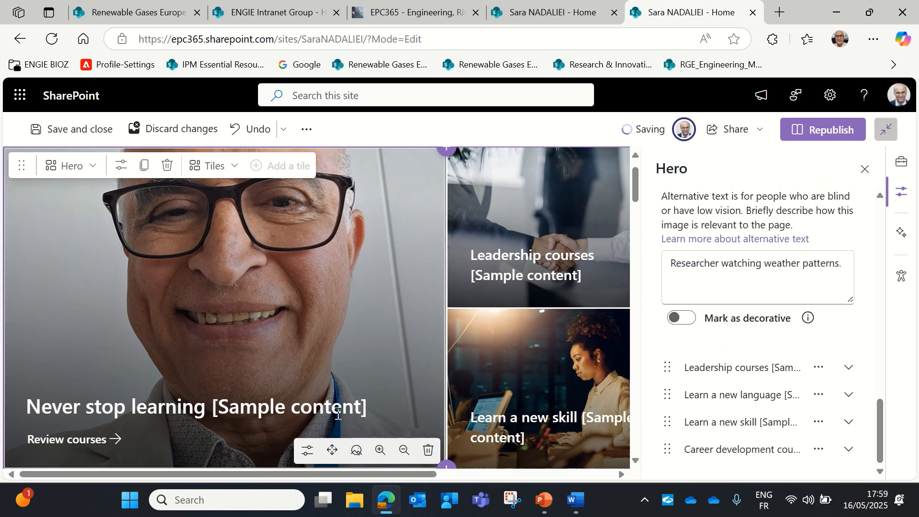
scroll(305, 400, up, 1)
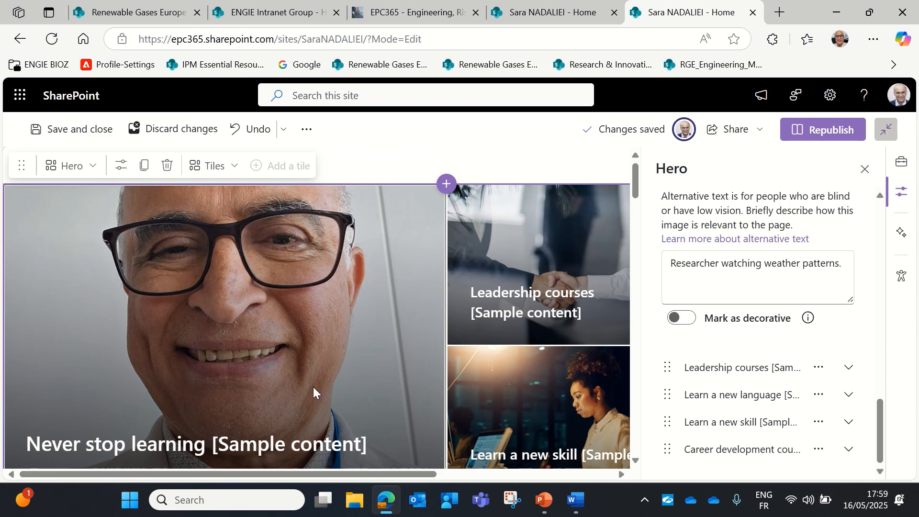
click(828, 138)
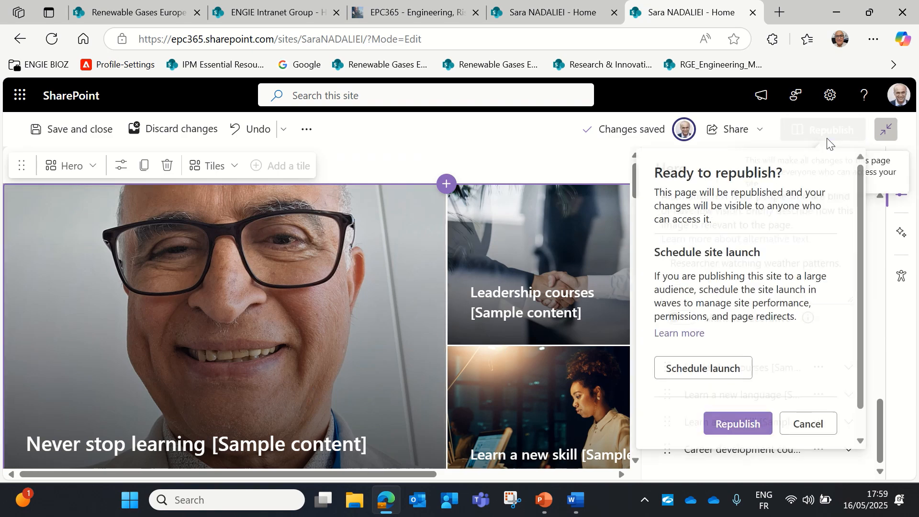
click(719, 430)
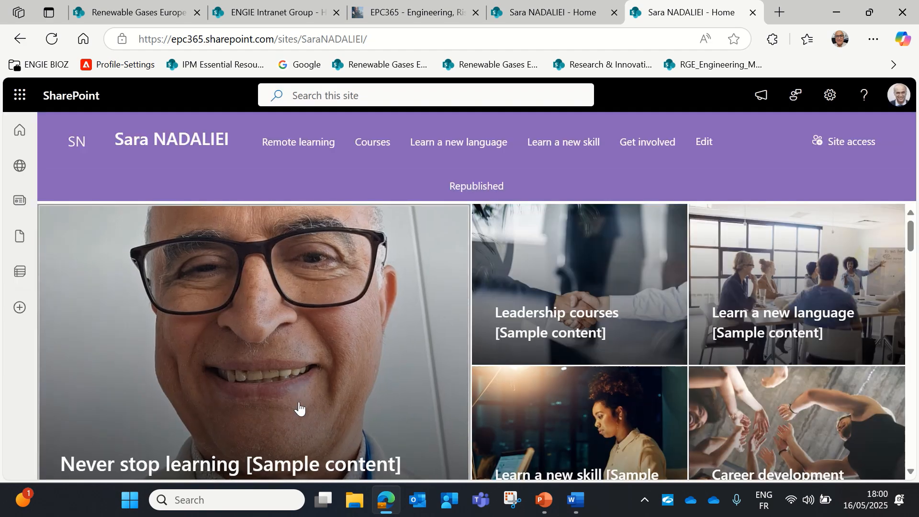
Test the Review courses link, close its tab, and reopen the home page for editing
scroll(294, 402, down, 3)
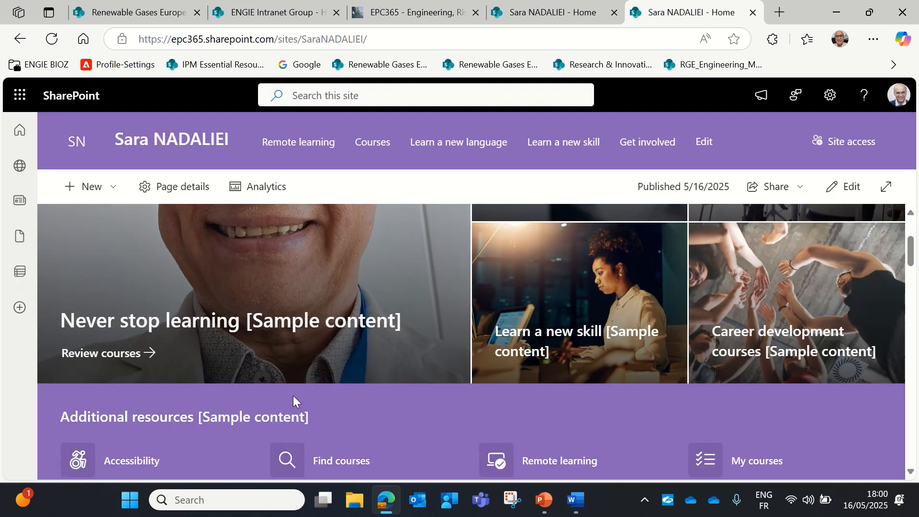
scroll(293, 397, up, 1)
click(118, 428)
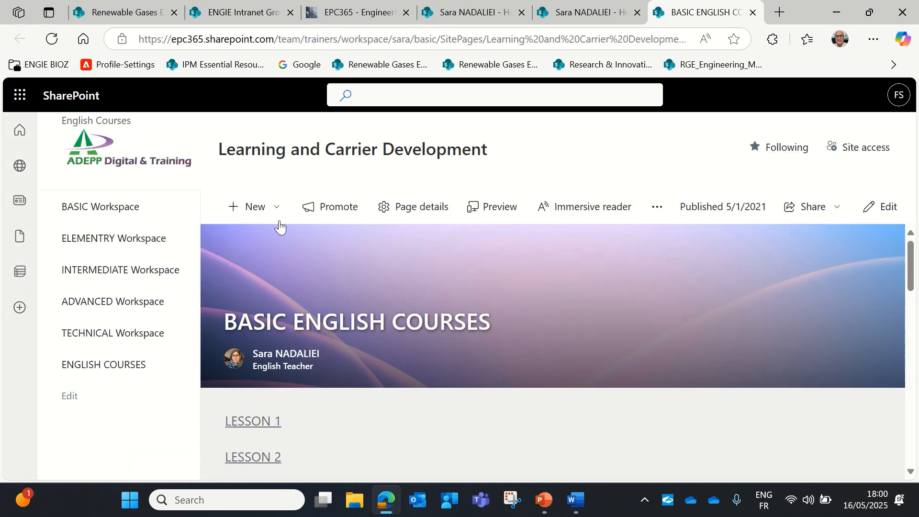
click(752, 12)
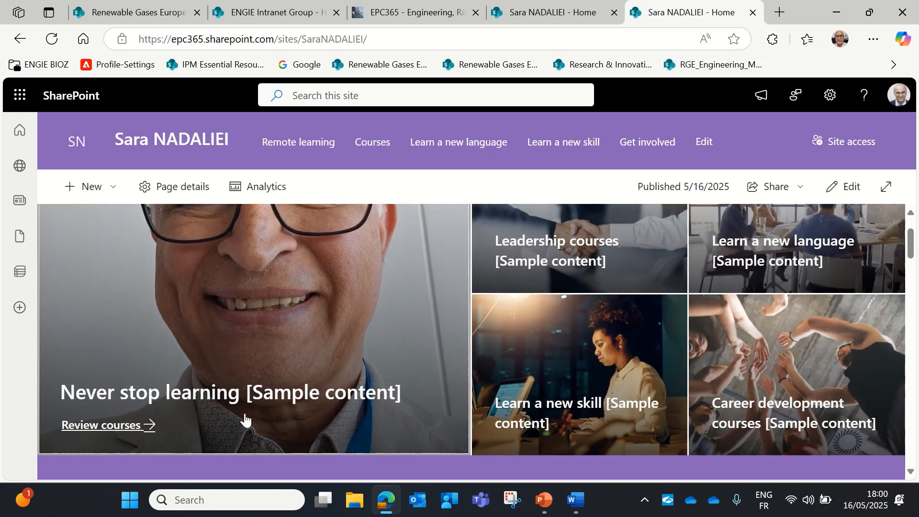
click(844, 192)
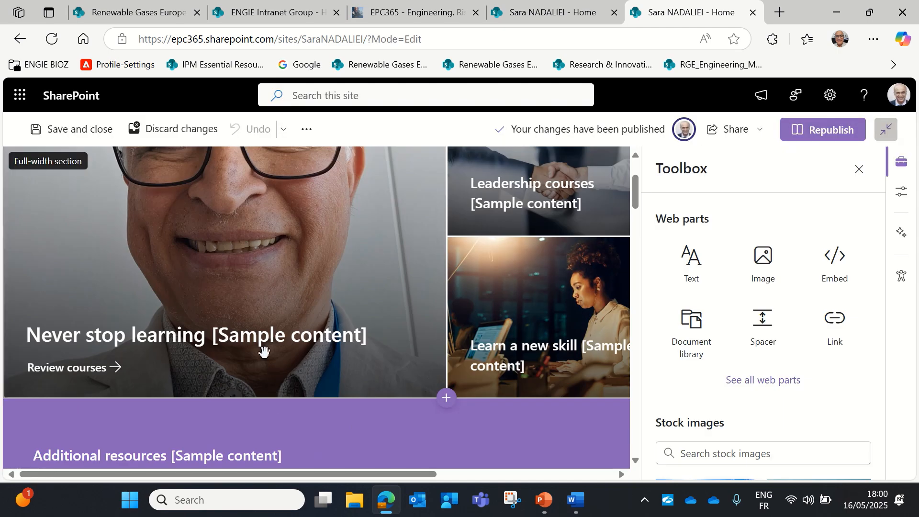
Delete '[Sample content]' and the trailing space from the first hero tile's header
click(248, 349)
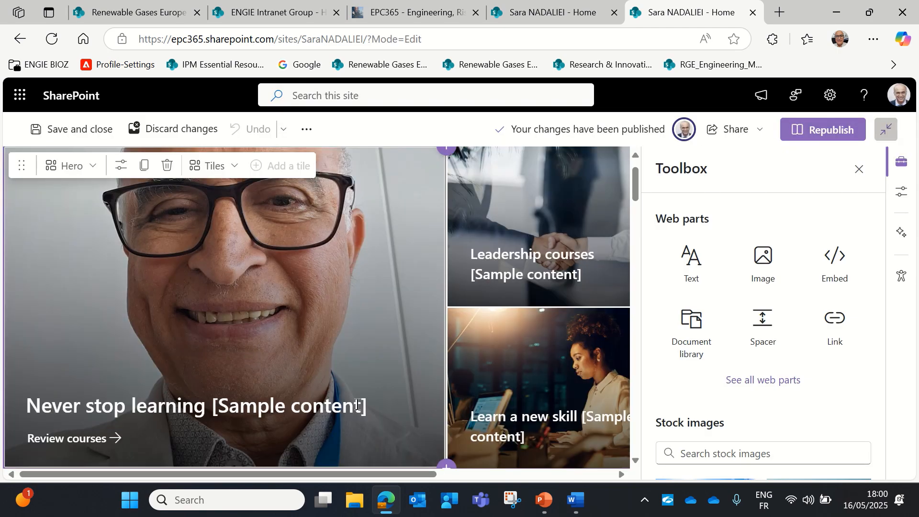
click(120, 165)
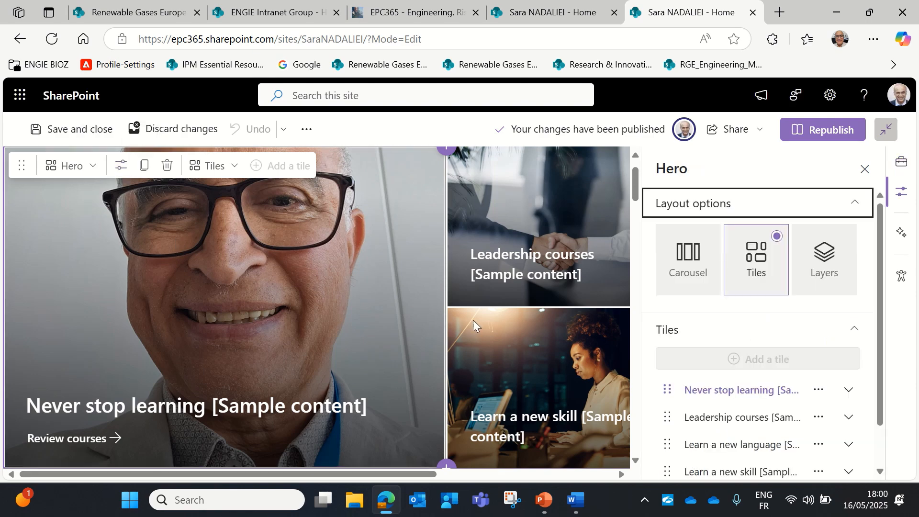
scroll(816, 414, down, 1)
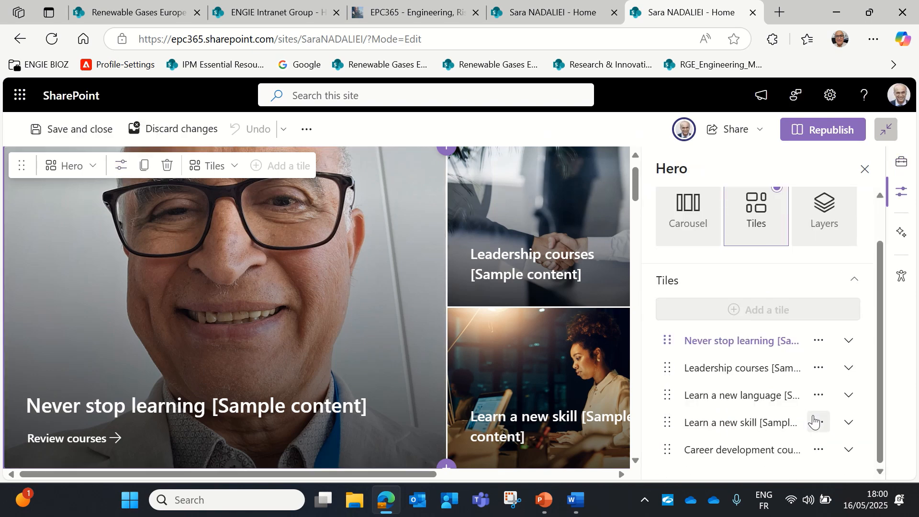
click(847, 349)
scroll(753, 429, down, 4)
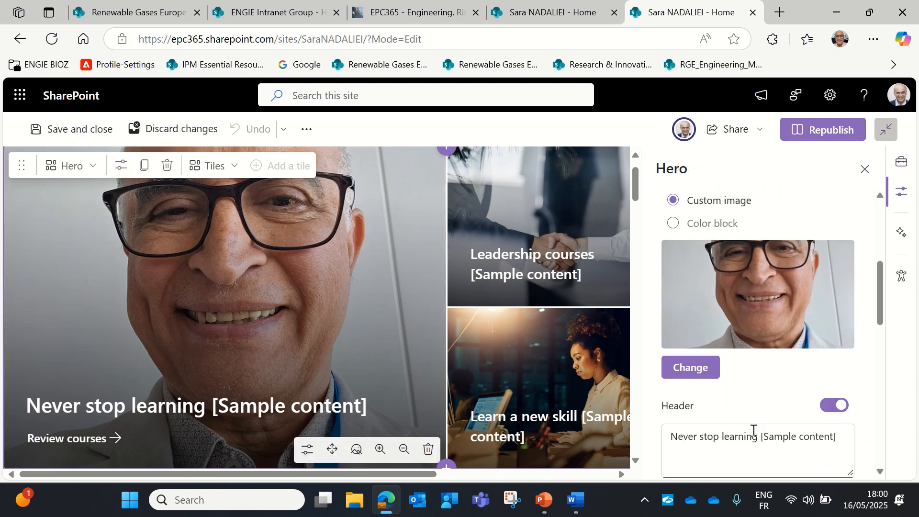
scroll(753, 430, down, 3)
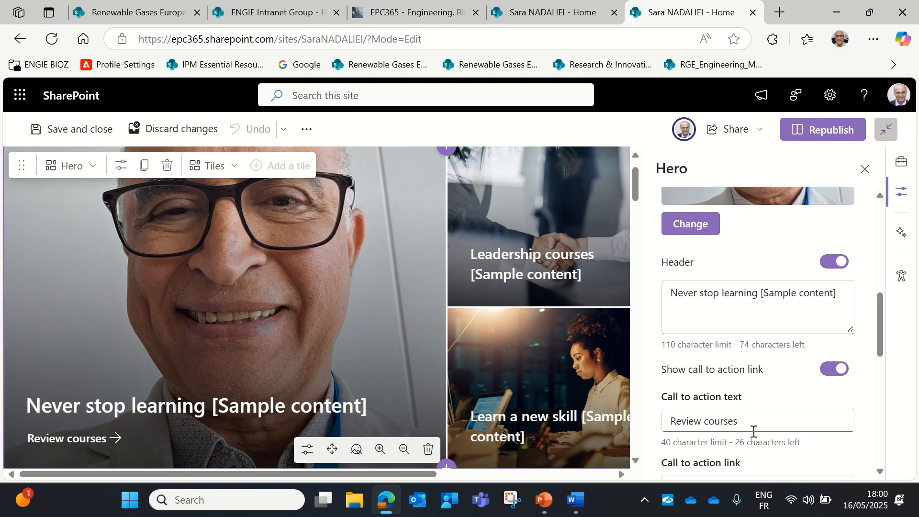
click(849, 295)
key(BackSpace)
key(BackSpace)
key(BackSpace)
key(BackSpace)
key(BackSpace)
key(BackSpace)
key(BackSpace)
key(BackSpace)
key(BackSpace)
key(BackSpace)
key(BackSpace)
key(BackSpace)
key(BackSpace)
key(BackSpace)
key(BackSpace)
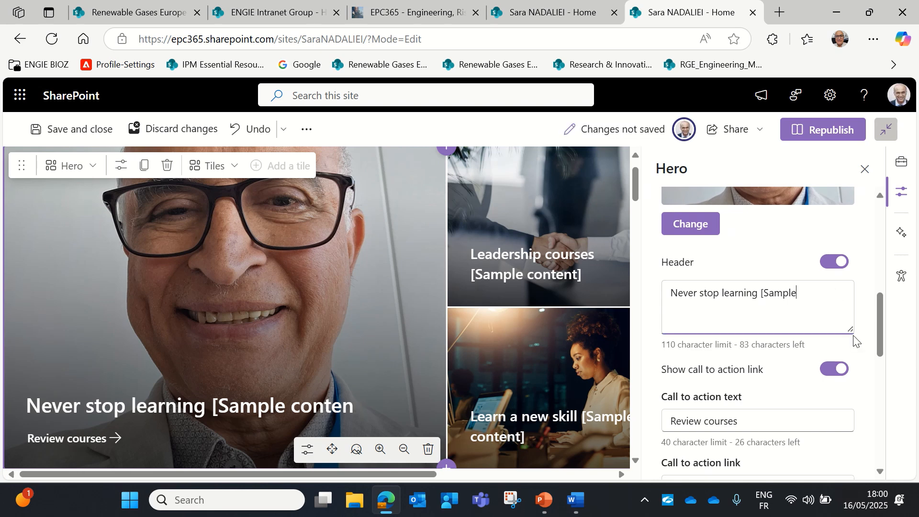
key(BackSpace)
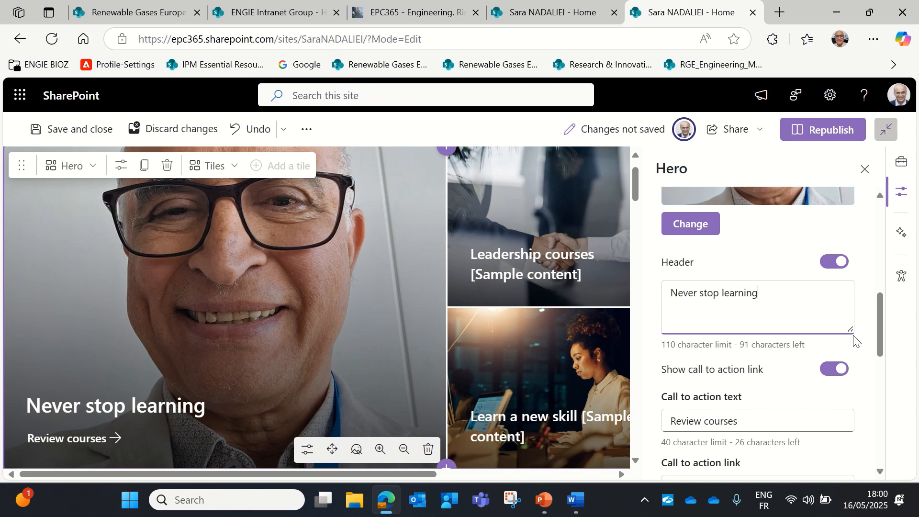
scroll(739, 342, down, 8)
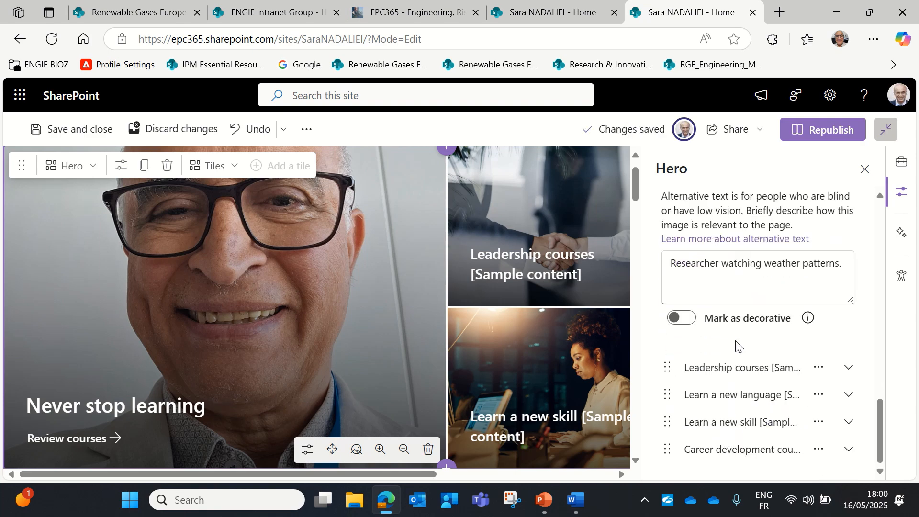
Republish the home page with the 'Never stop learning' heading and reopen it for editing
click(830, 136)
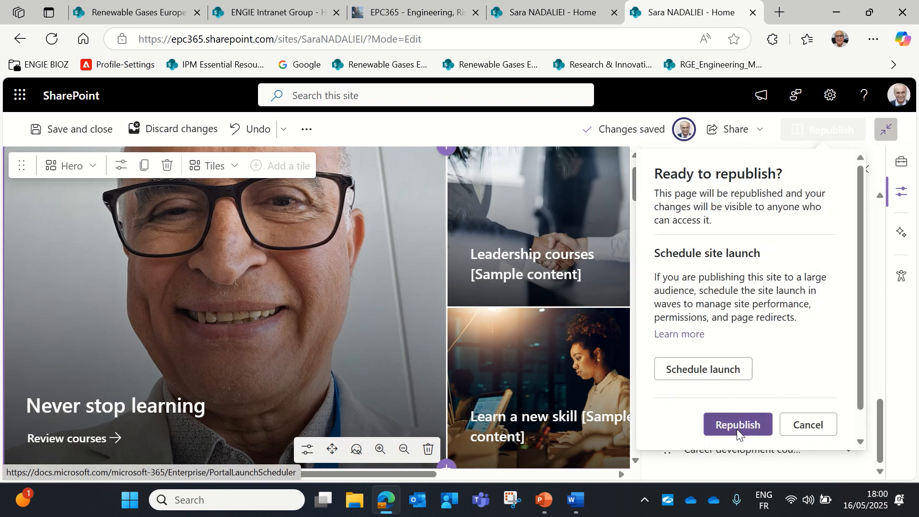
click(737, 429)
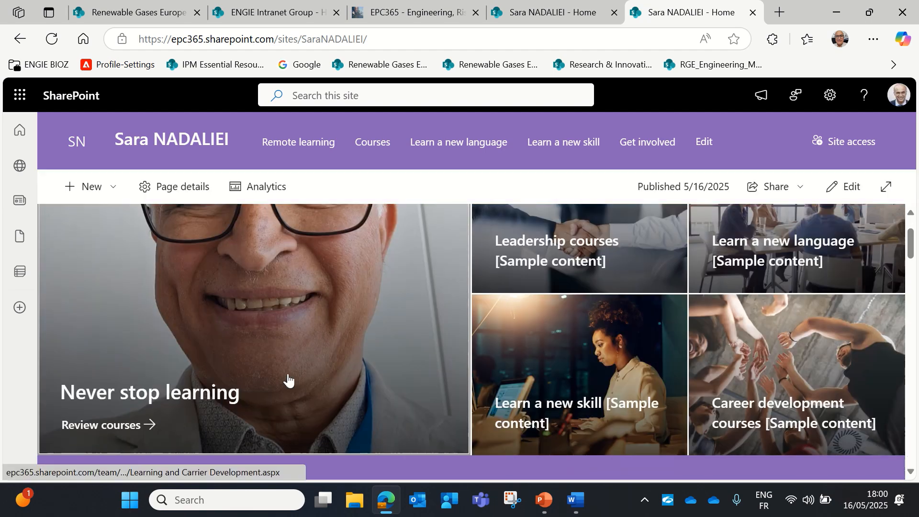
scroll(287, 380, up, 1)
scroll(287, 380, down, 1)
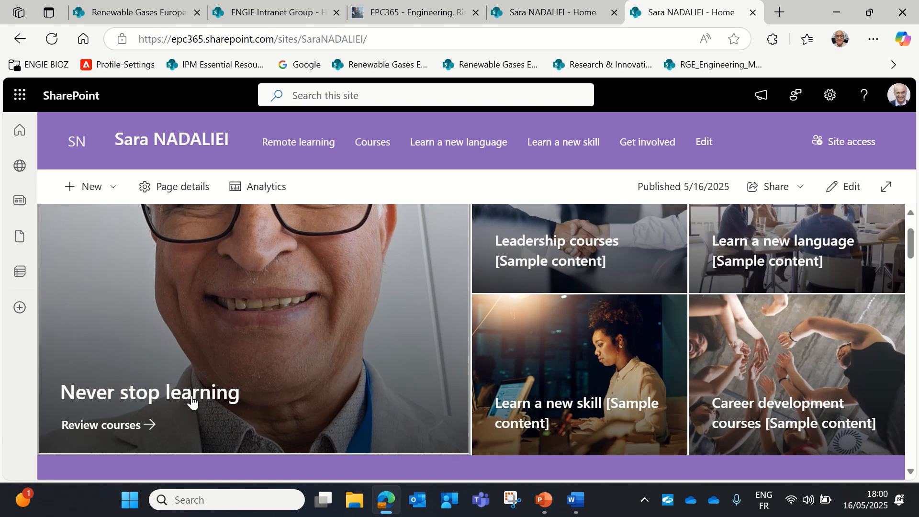
scroll(335, 373, up, 1)
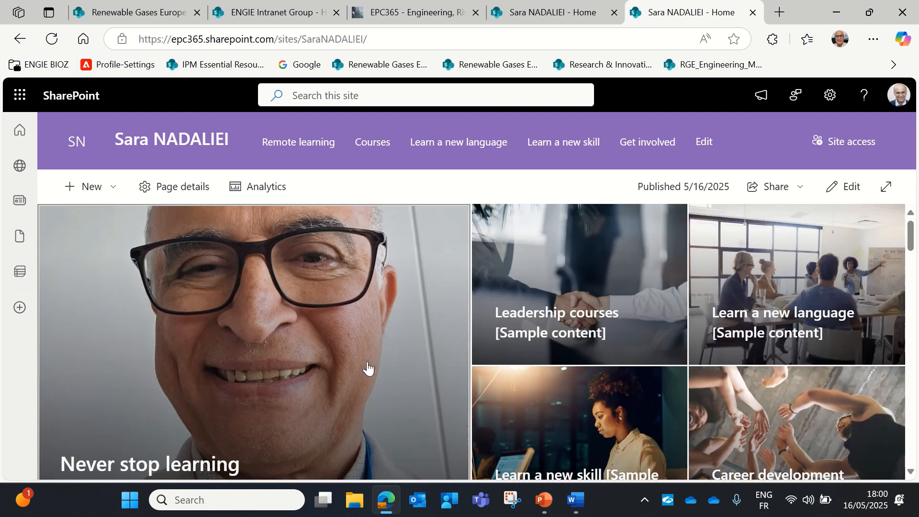
click(853, 191)
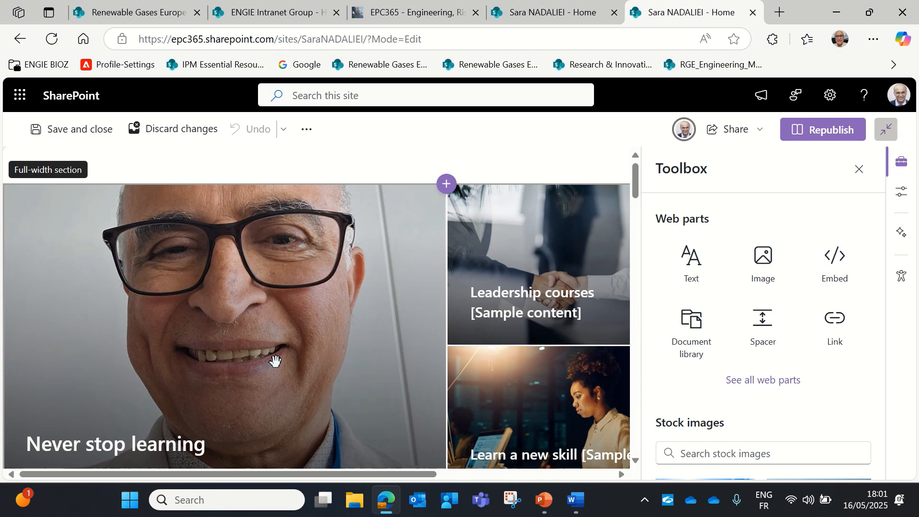
Open the hero web part's settings for the Never stop learning tile
click(225, 323)
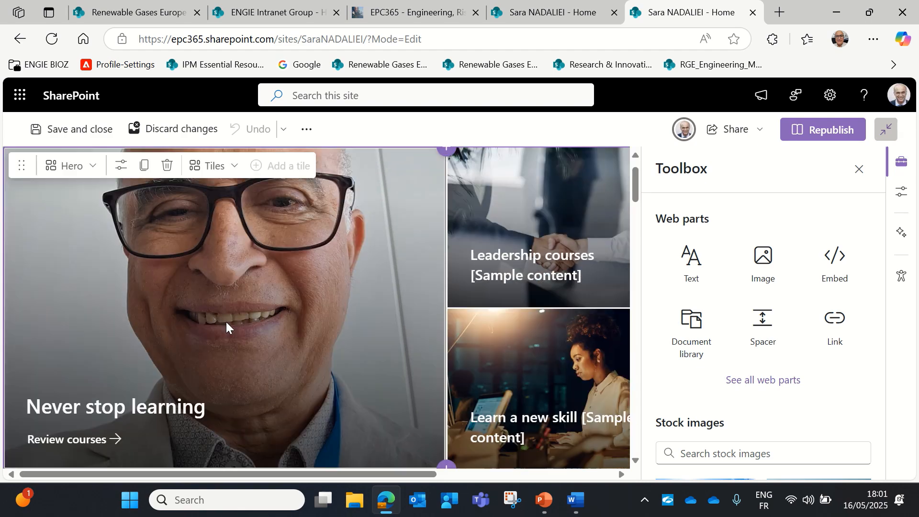
click(121, 165)
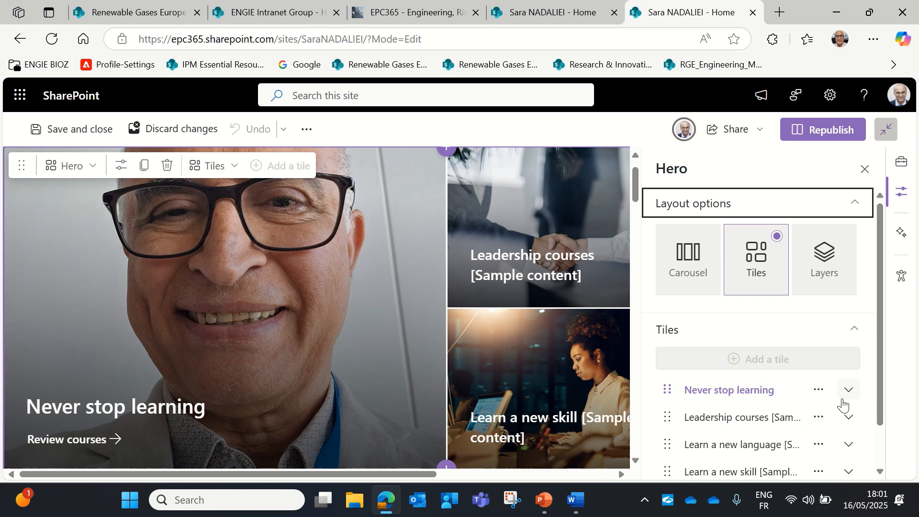
click(848, 394)
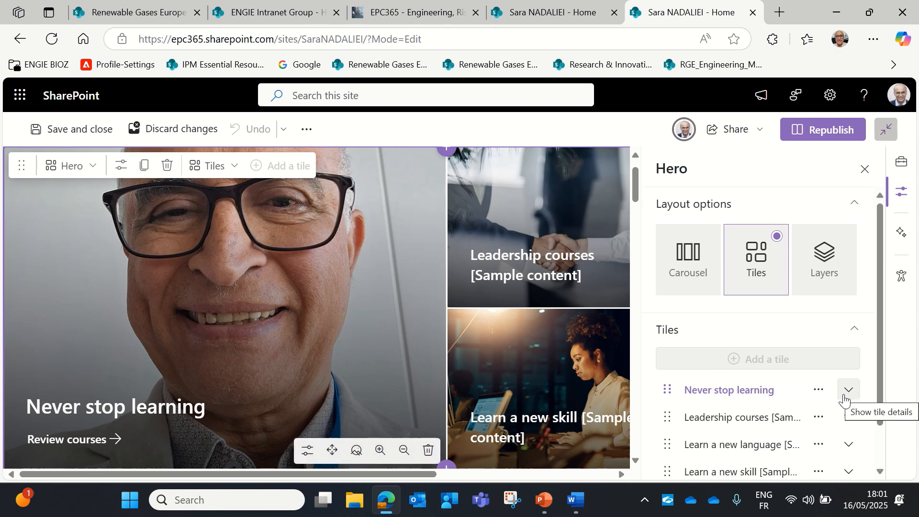
click(850, 390)
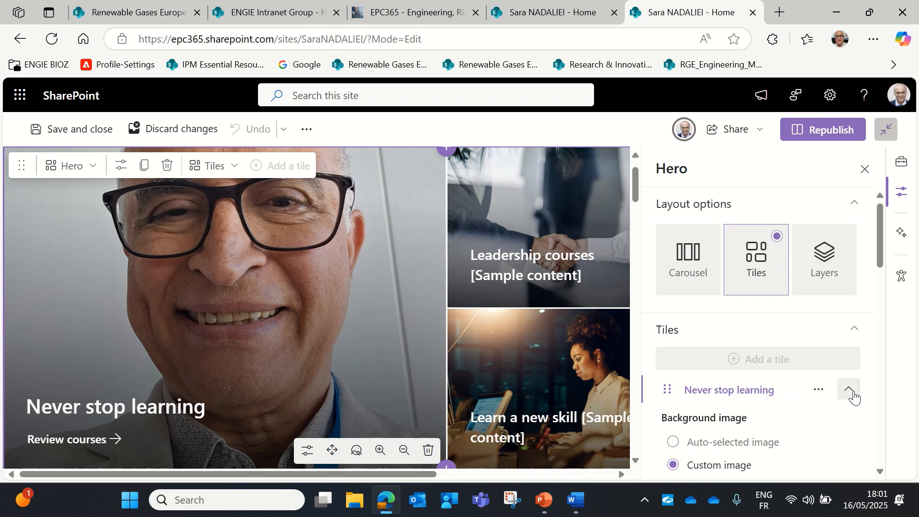
scroll(756, 421, down, 1)
scroll(755, 420, down, 1)
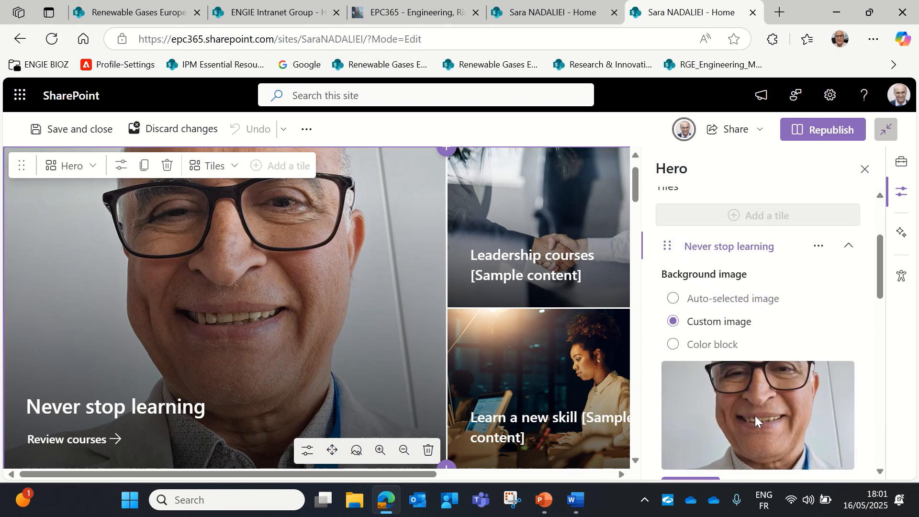
scroll(755, 420, down, 3)
Retitle the tile with the trainer's first name plus 'Basic English Course' and republish
drag(762, 351, 614, 351)
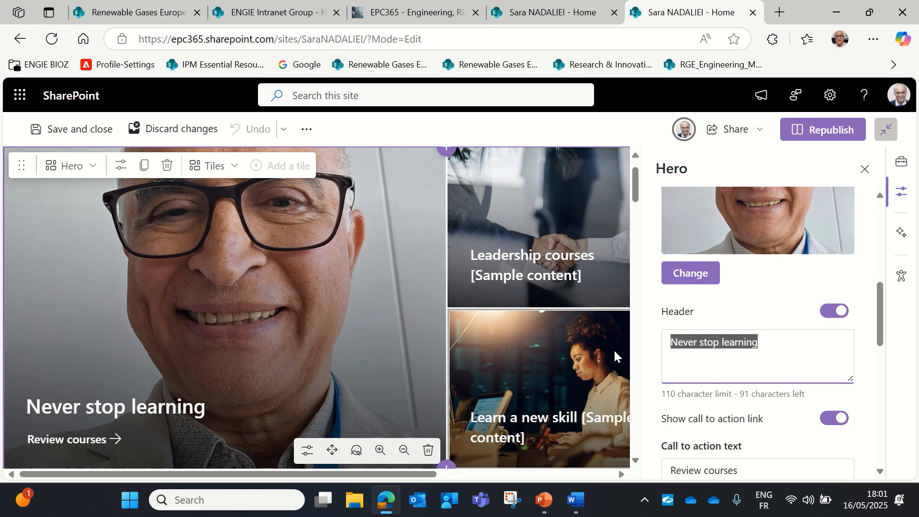
text(Sara)
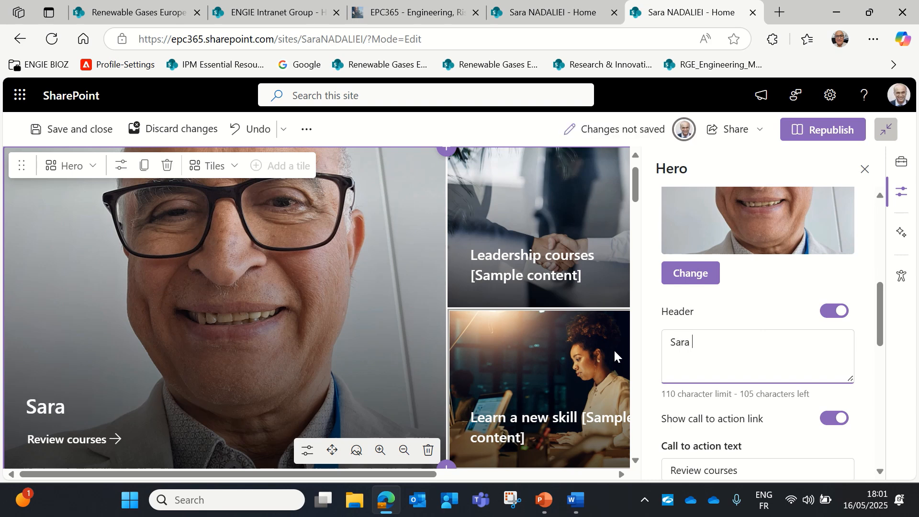
text( Basic English C)
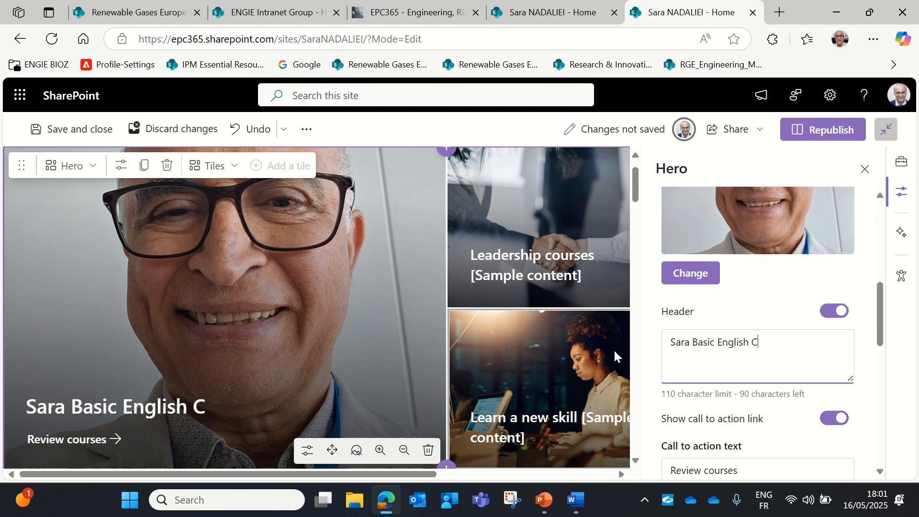
text(ourse)
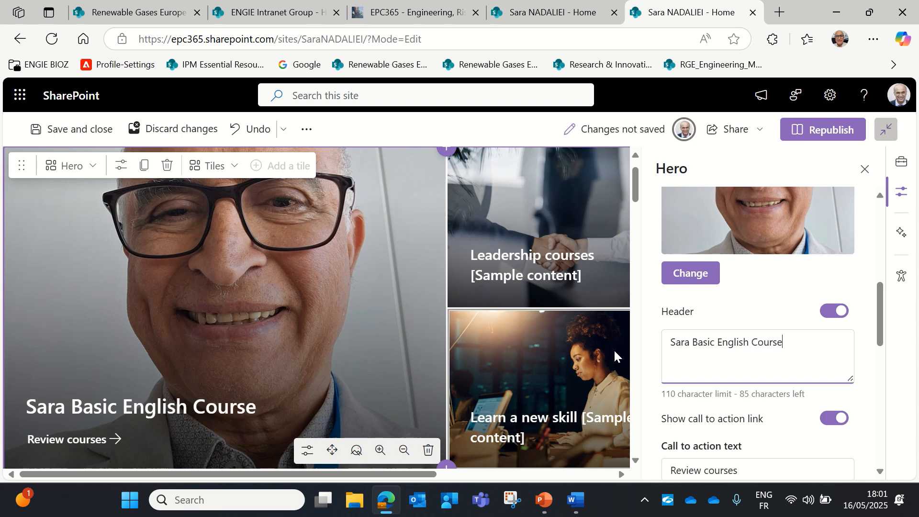
scroll(742, 412, down, 5)
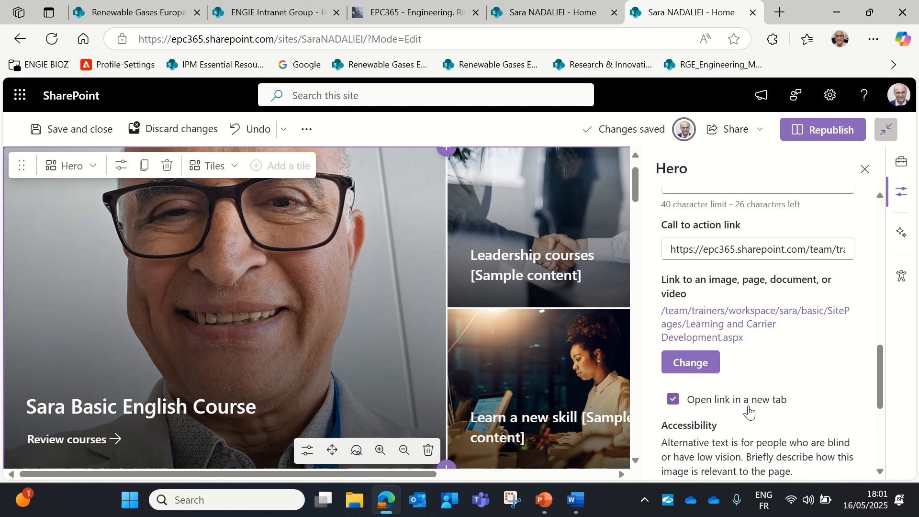
scroll(742, 411, up, 4)
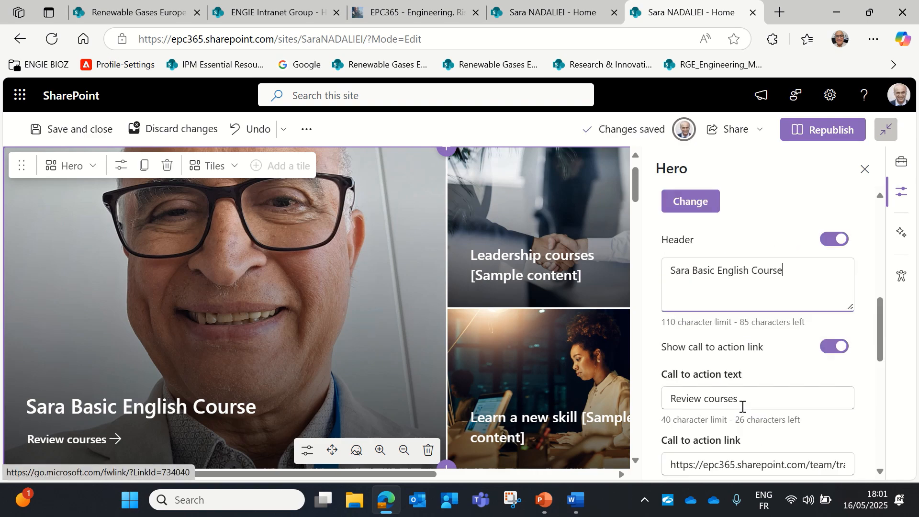
click(840, 138)
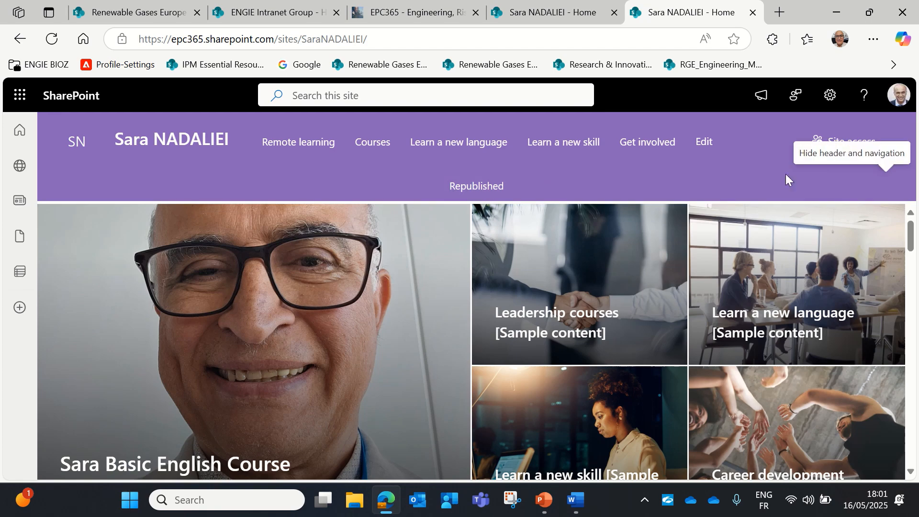
Switch the home page back into edit mode
scroll(380, 368, down, 3)
scroll(378, 369, up, 3)
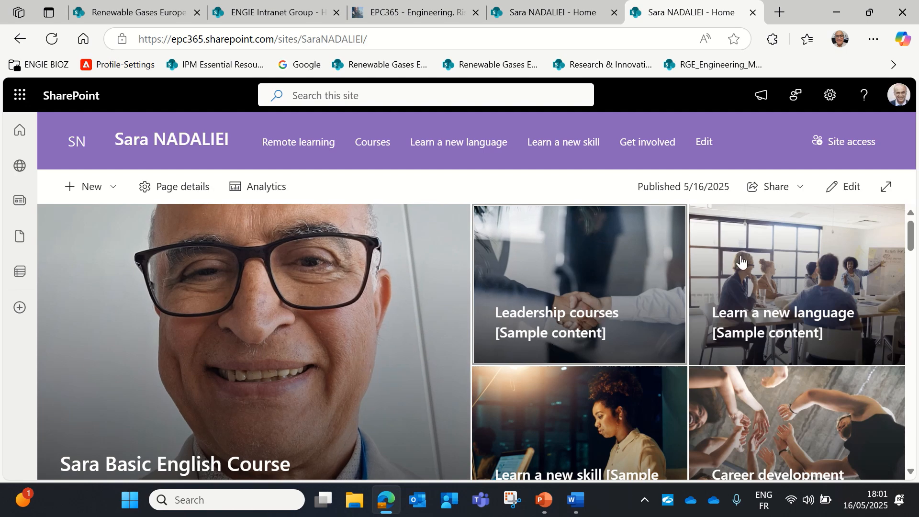
click(845, 188)
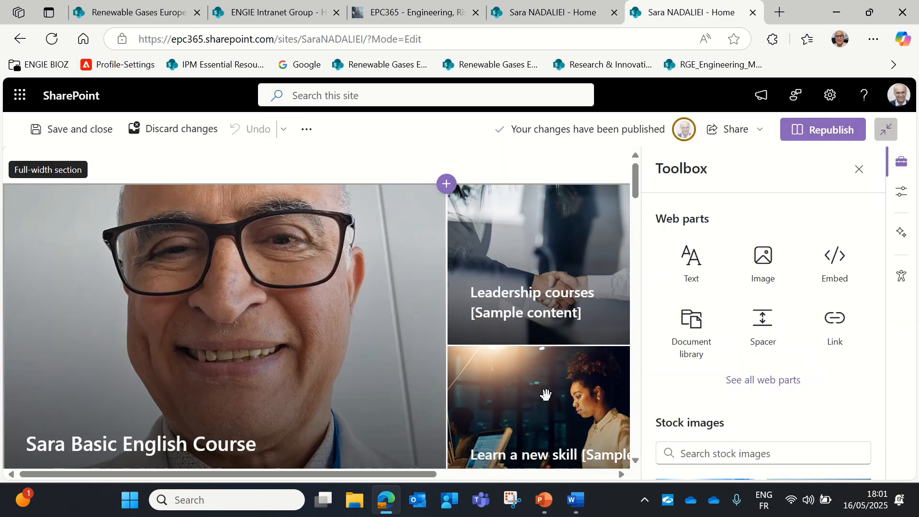
Open the Leadership courses tile's details in the hero web part and select its heading text
click(529, 277)
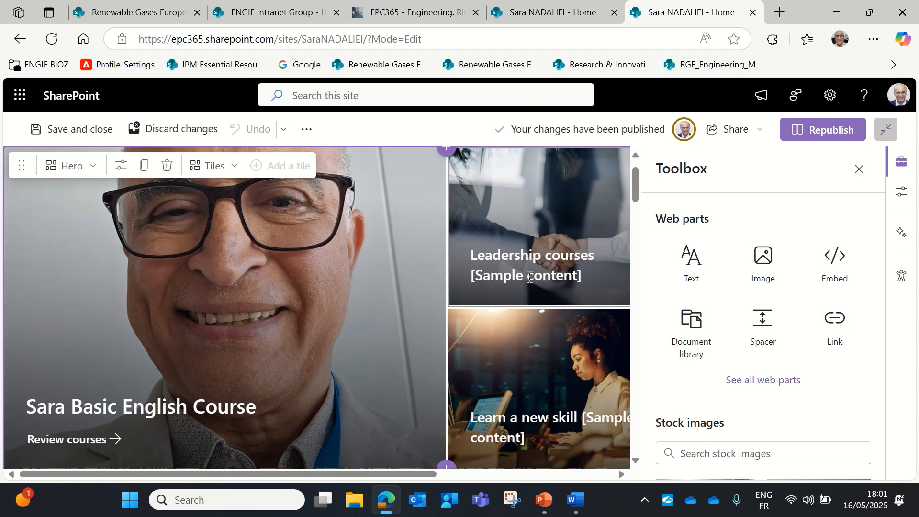
scroll(559, 253, up, 1)
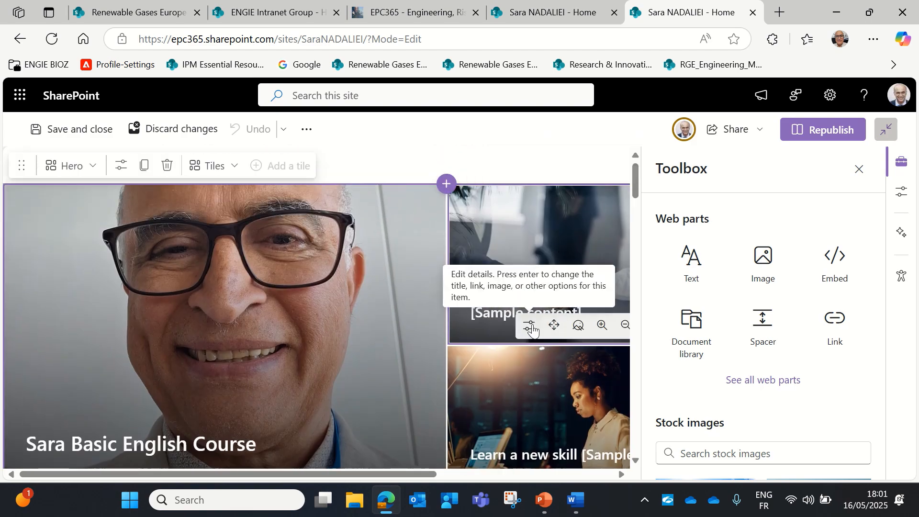
click(531, 328)
scroll(713, 344, down, 7)
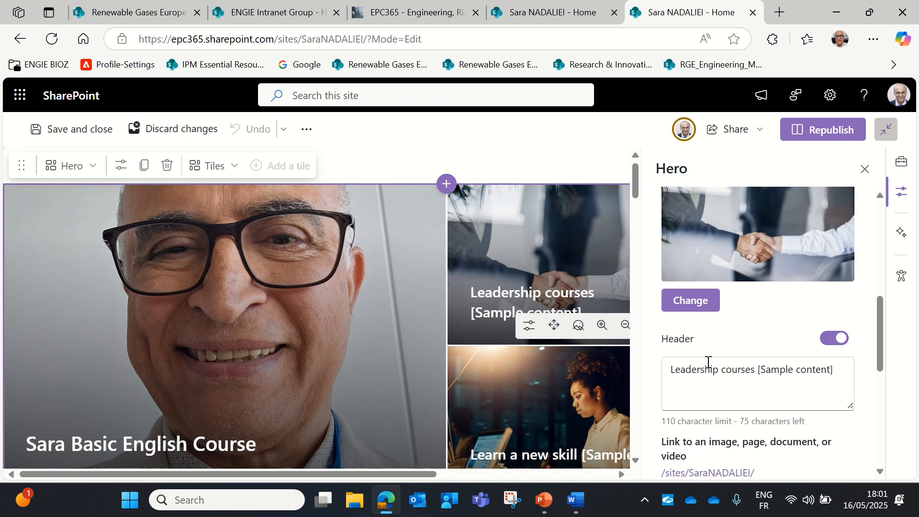
scroll(708, 362, down, 5)
scroll(704, 363, up, 1)
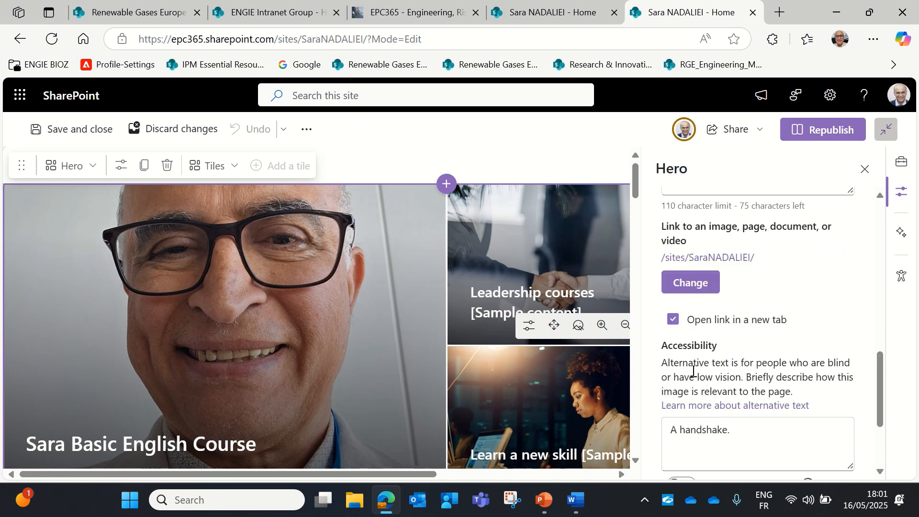
scroll(693, 371, up, 3)
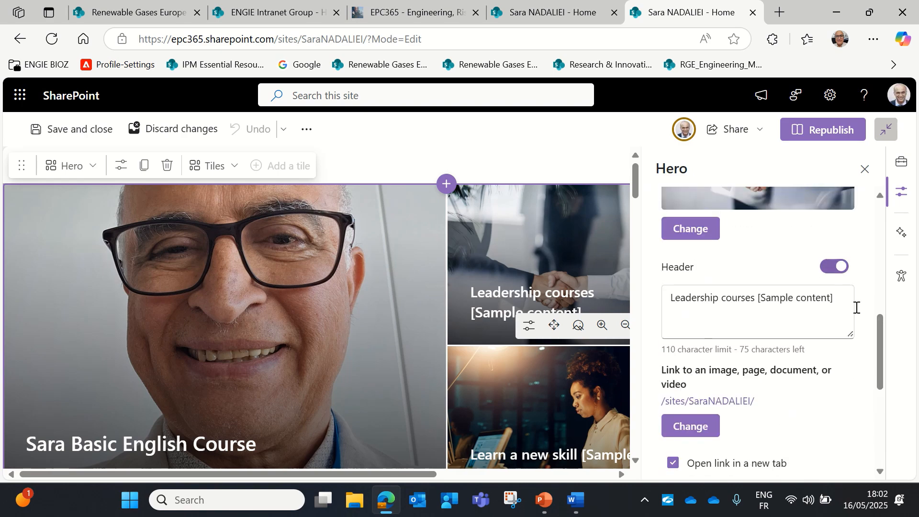
drag(835, 299, 653, 301)
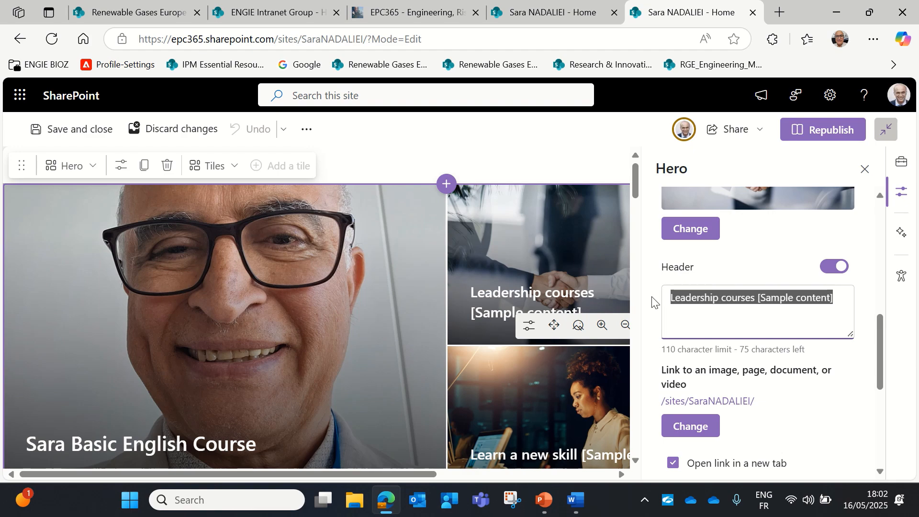
Copy the INTERMEDIATE ENGLISH COURSES heading from the Word course-links document
click(576, 501)
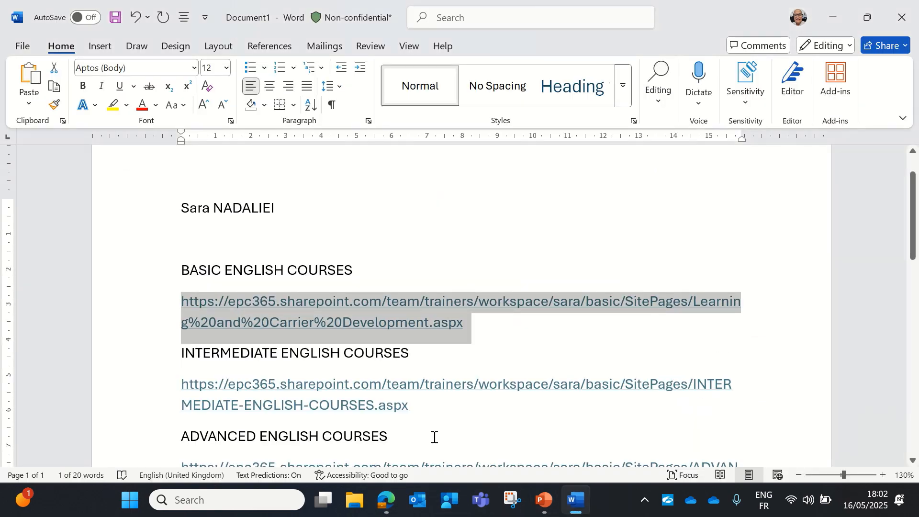
drag(176, 357, 429, 357)
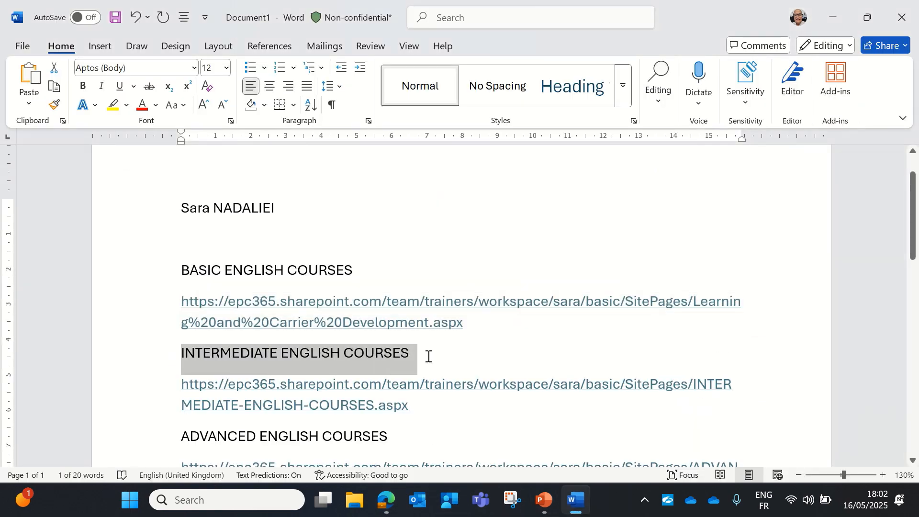
right_click(367, 355)
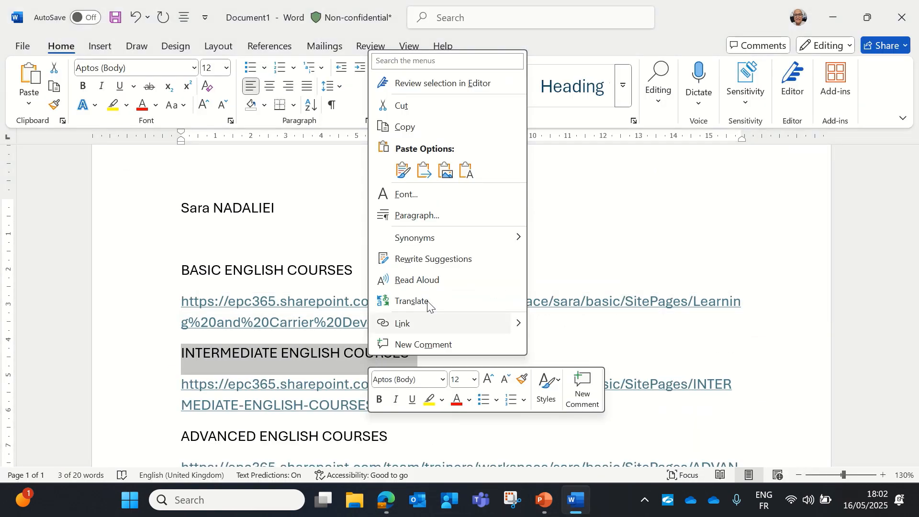
click(424, 132)
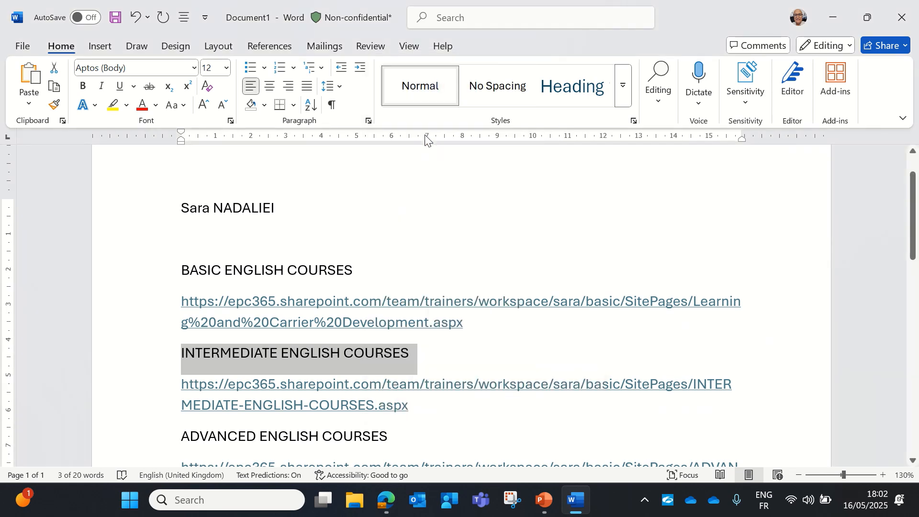
click(576, 510)
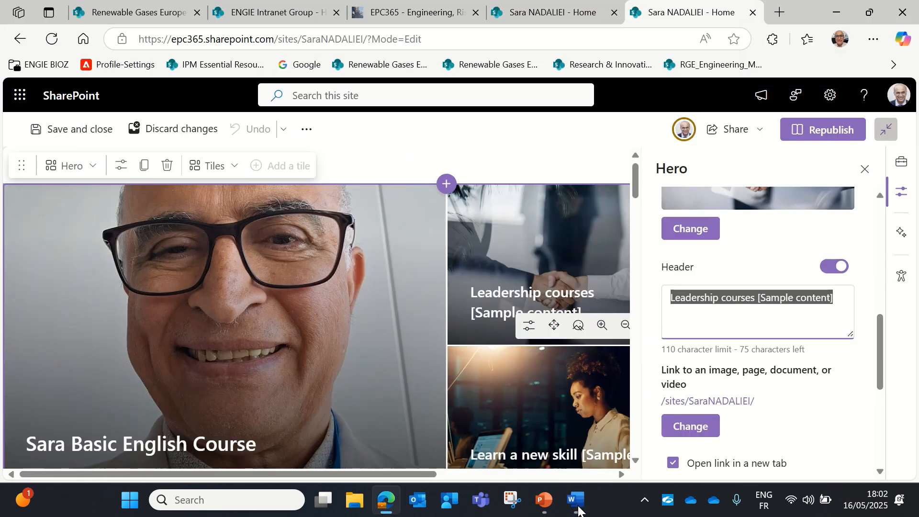
Paste INTERMEDIATE ENGLISH COURSES as the Leadership courses tile's heading
right_click(725, 303)
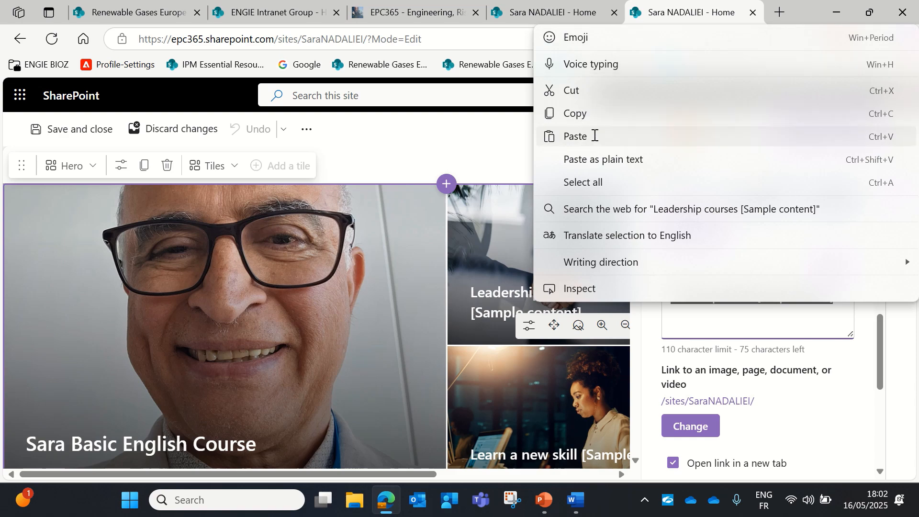
click(594, 135)
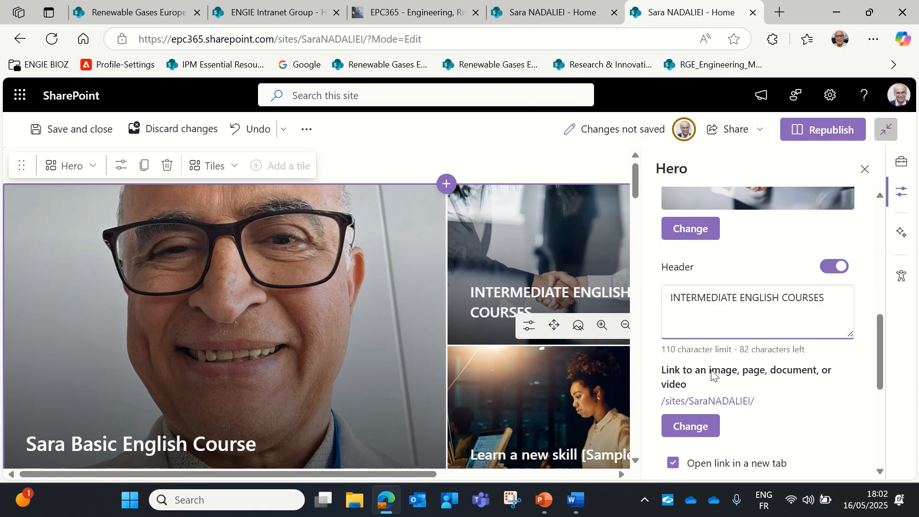
scroll(712, 375, down, 6)
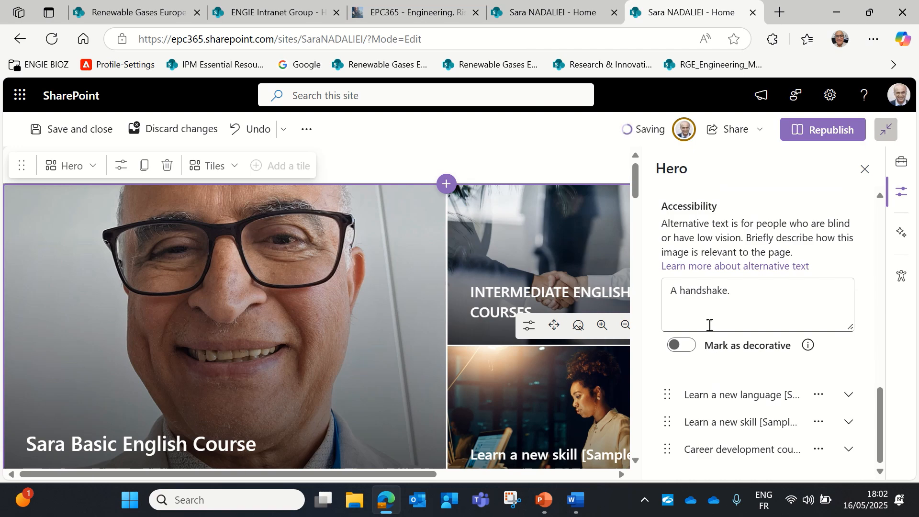
scroll(710, 326, up, 3)
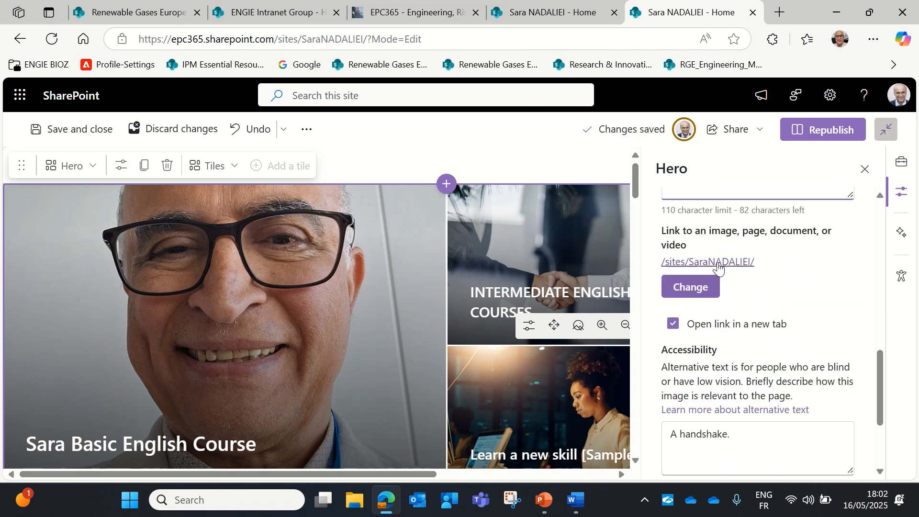
Choose to set the tile's link from a web address
click(698, 287)
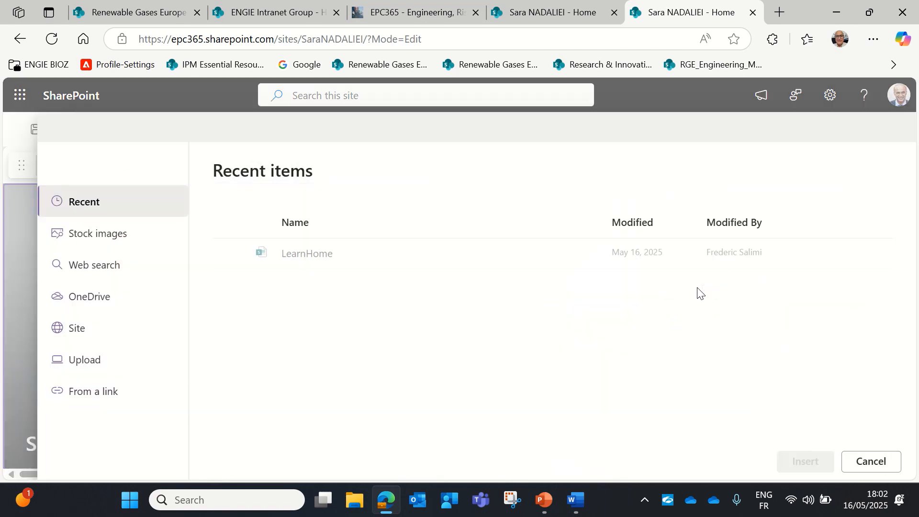
click(82, 392)
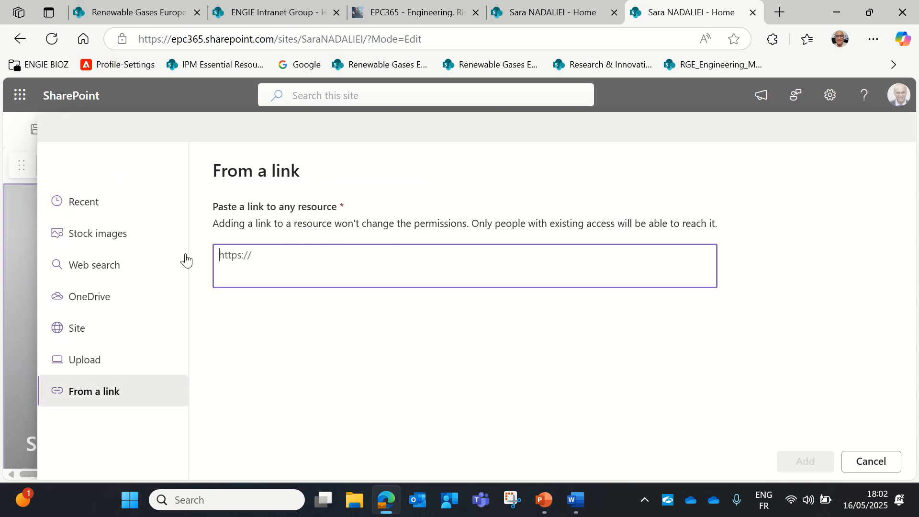
click(581, 500)
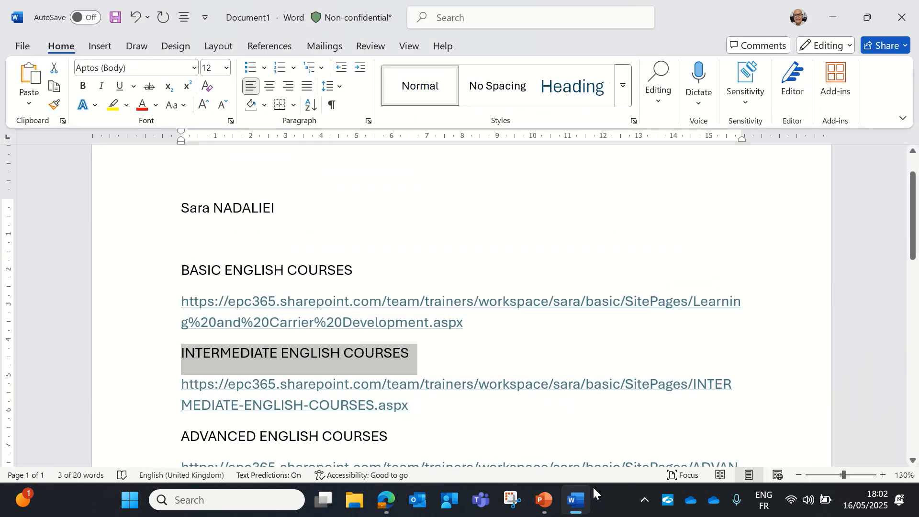
Copy the INTERMEDIATE ENGLISH COURSES page URL from the Word document
drag(416, 411, 196, 396)
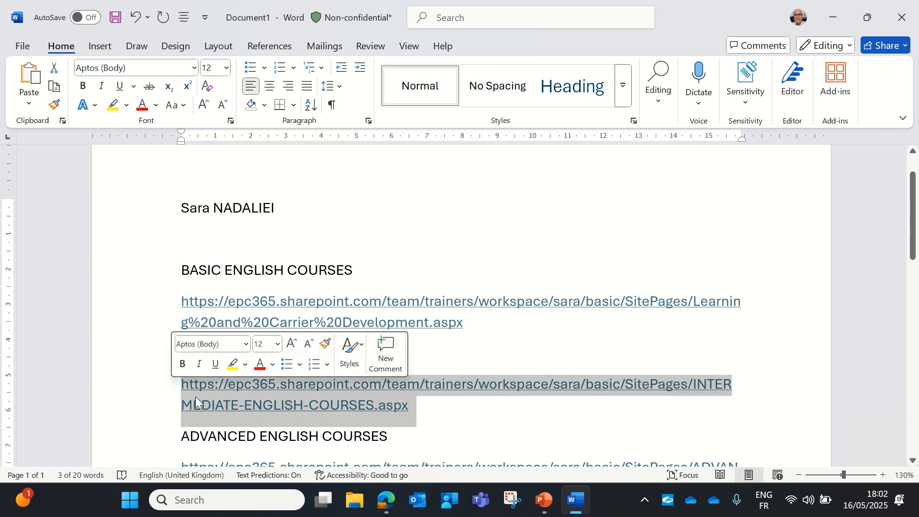
right_click(281, 409)
click(337, 118)
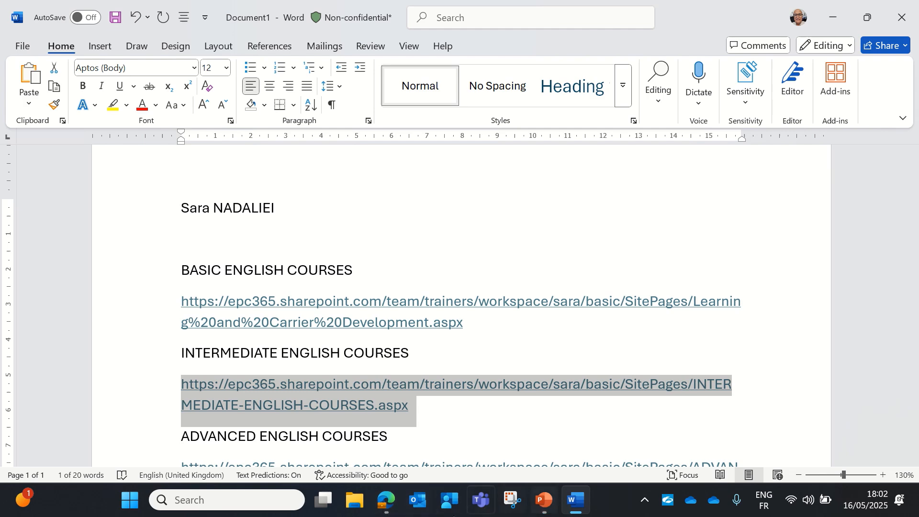
click(386, 500)
Paste the Intermediate course URL as the tile's link, republish, and test the tile
click(220, 263)
right_click(238, 256)
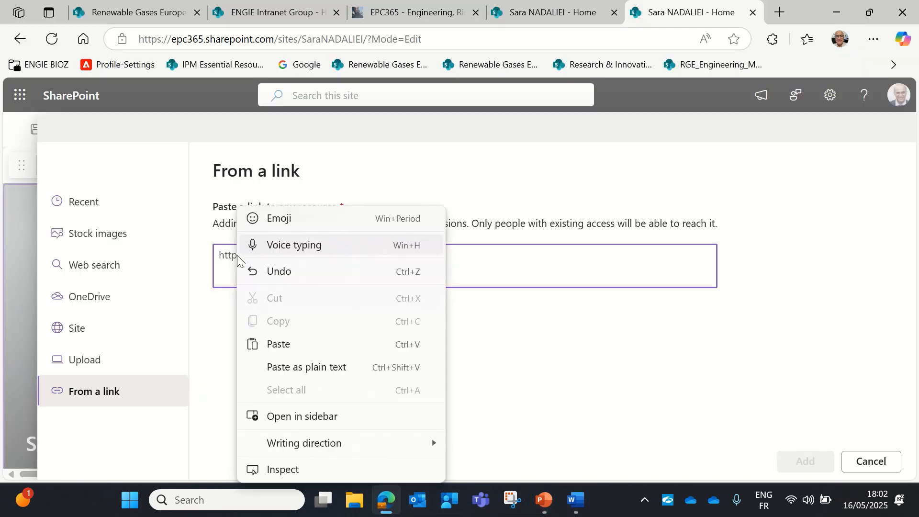
click(278, 342)
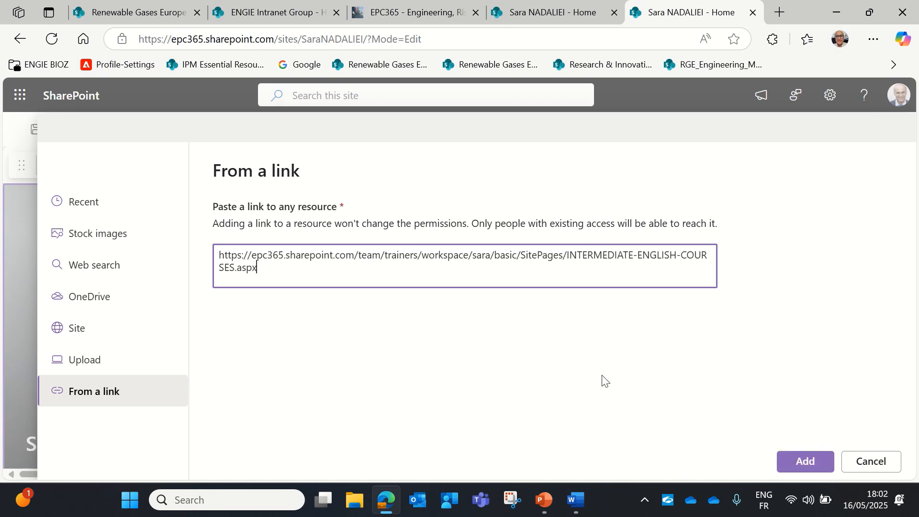
click(813, 463)
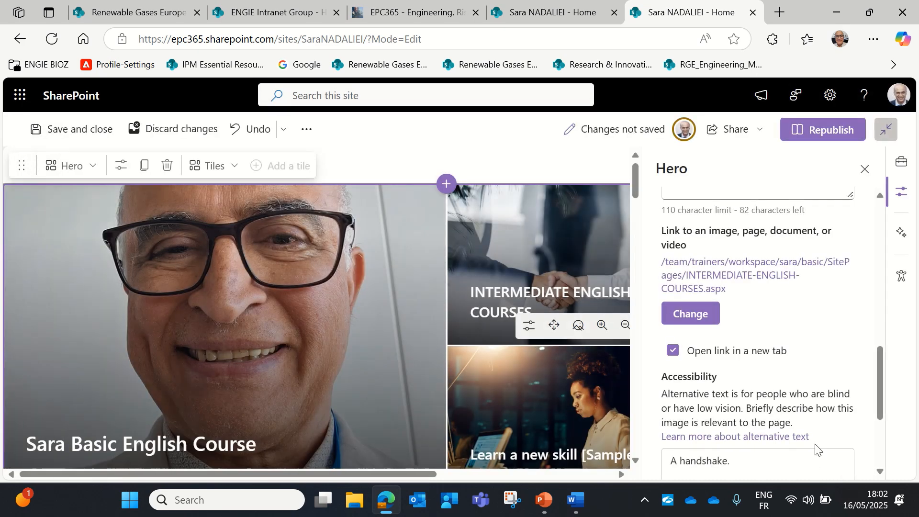
click(817, 134)
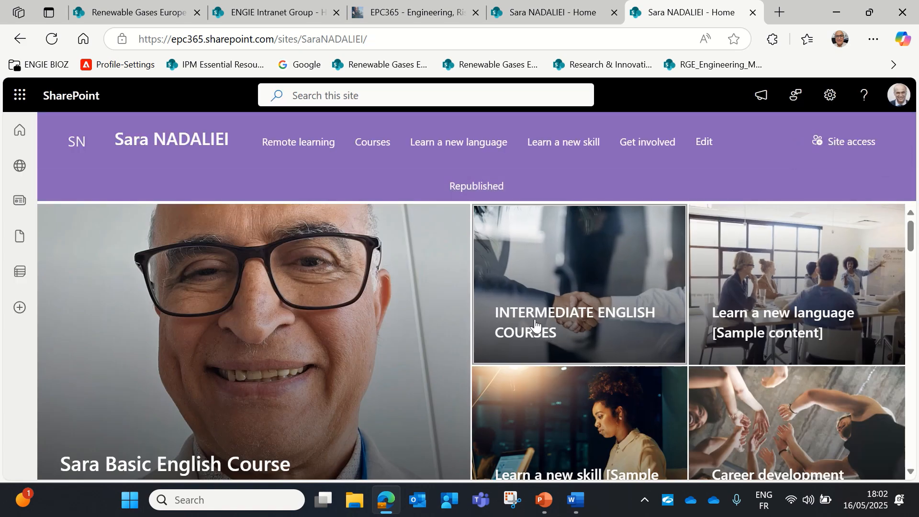
click(539, 312)
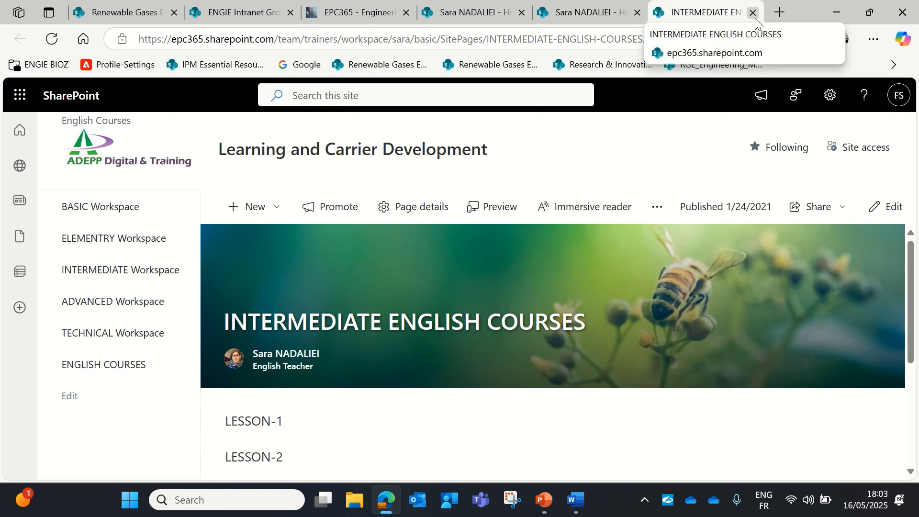
Return to the site home page and put it back into edit mode
click(612, 19)
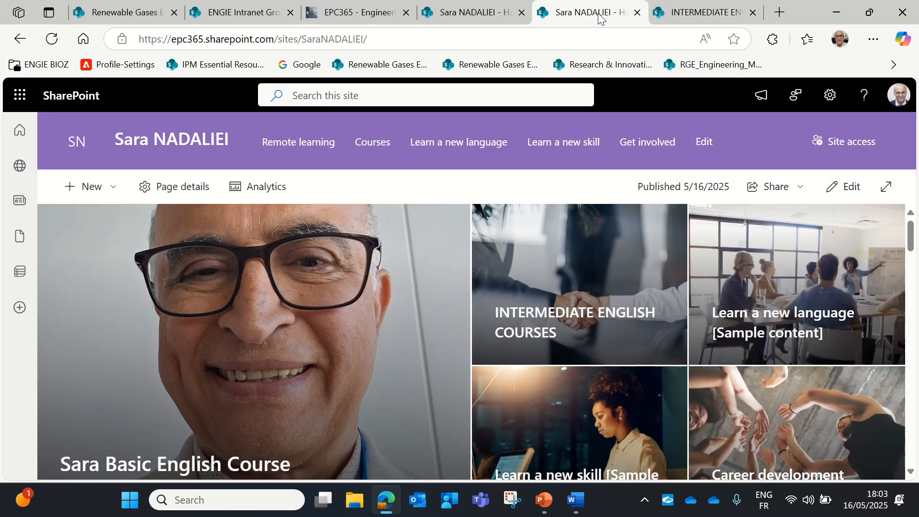
scroll(780, 400, down, 4)
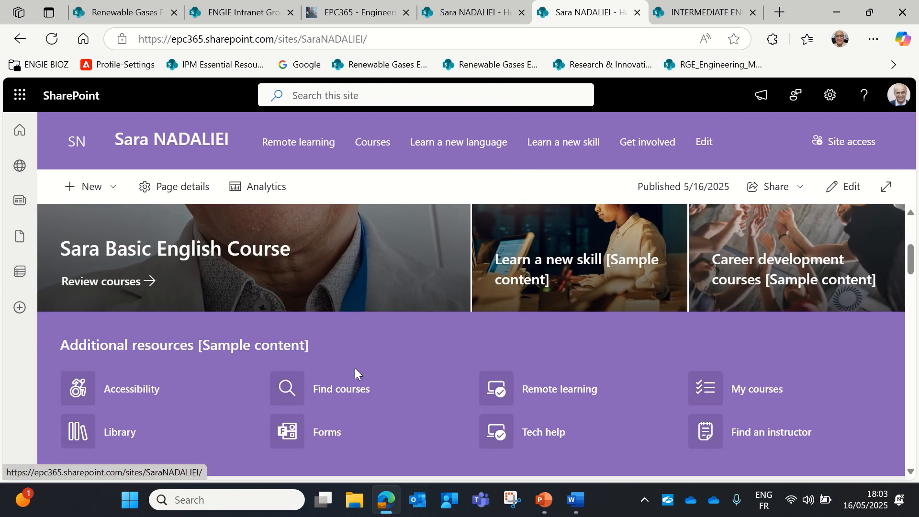
click(841, 187)
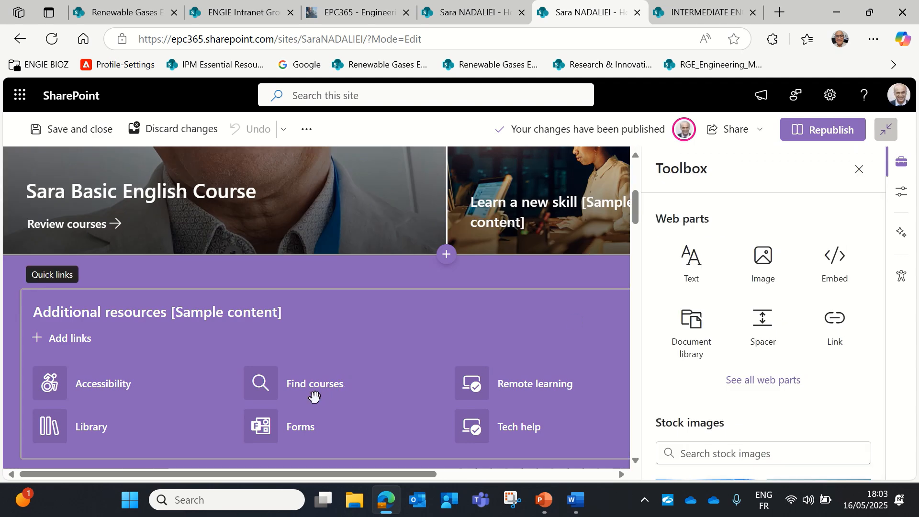
Open the settings of the Additional resources quick links web part
click(307, 390)
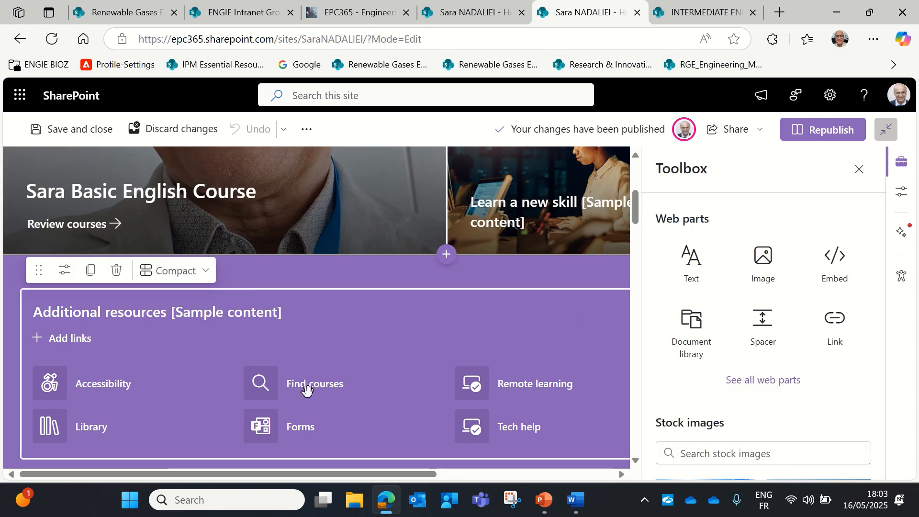
click(61, 276)
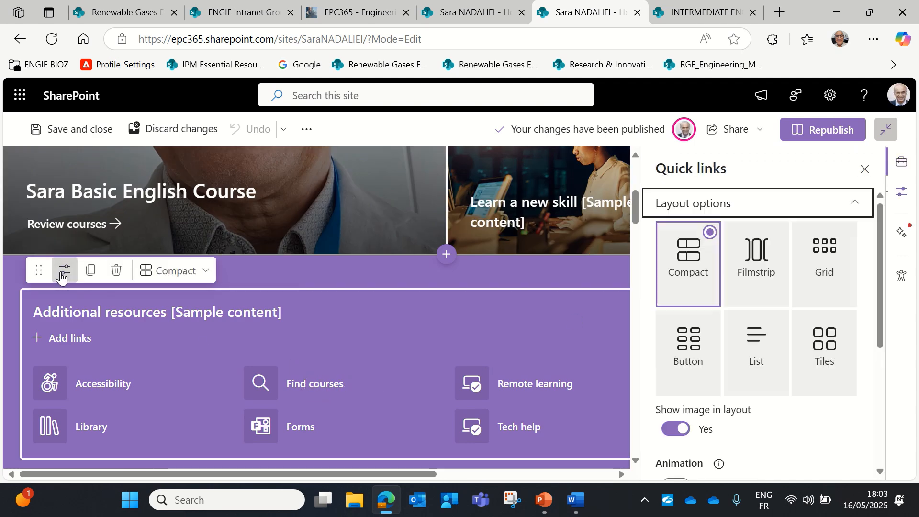
scroll(846, 335, down, 5)
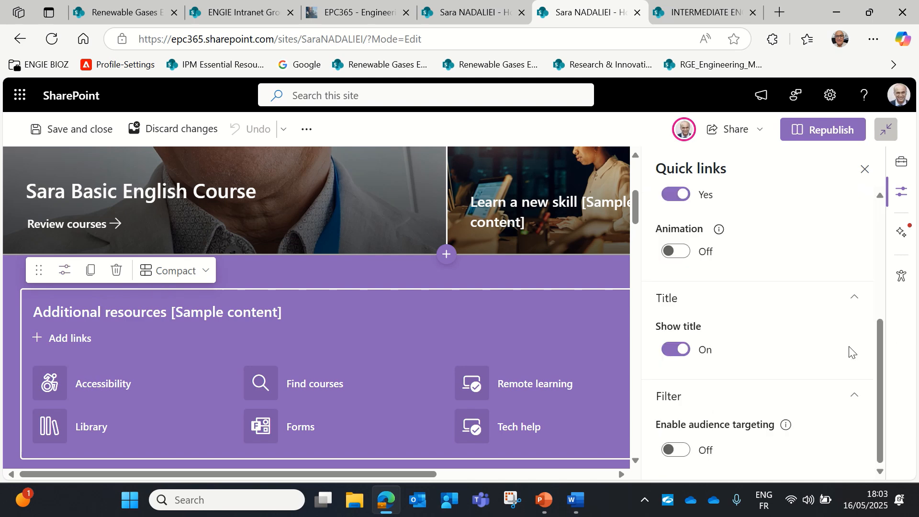
scroll(791, 372, up, 3)
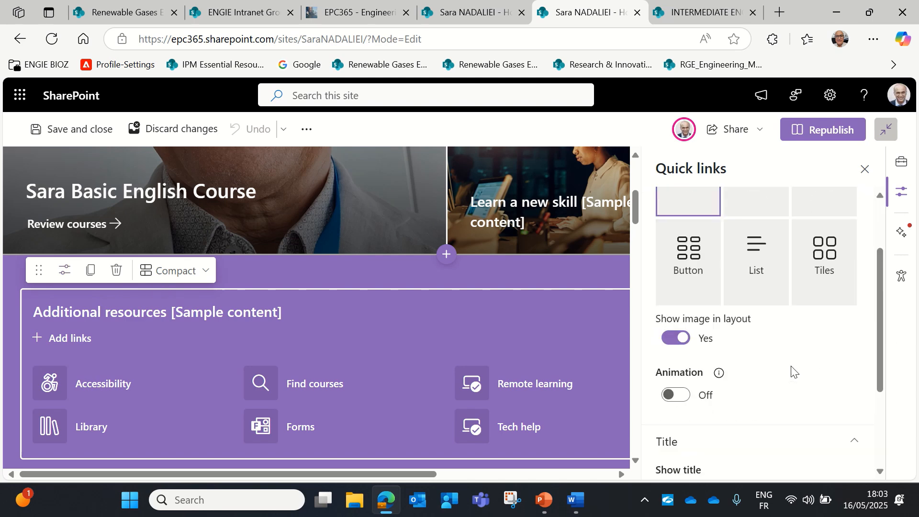
scroll(791, 371, up, 2)
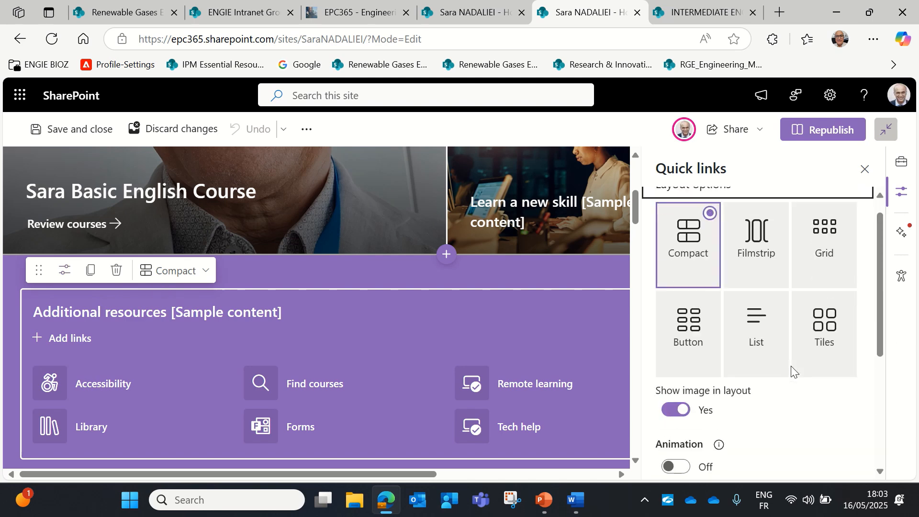
Open the Find courses link's settings and start changing its destination
click(293, 380)
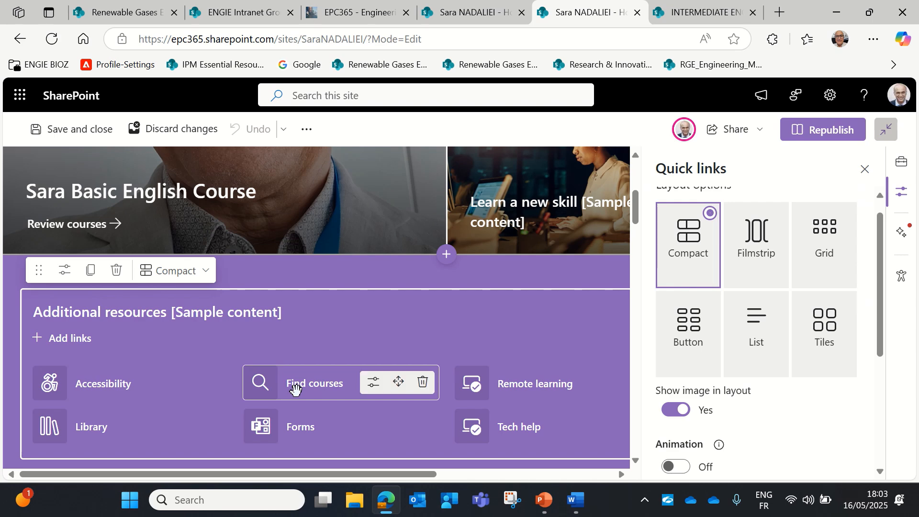
click(373, 382)
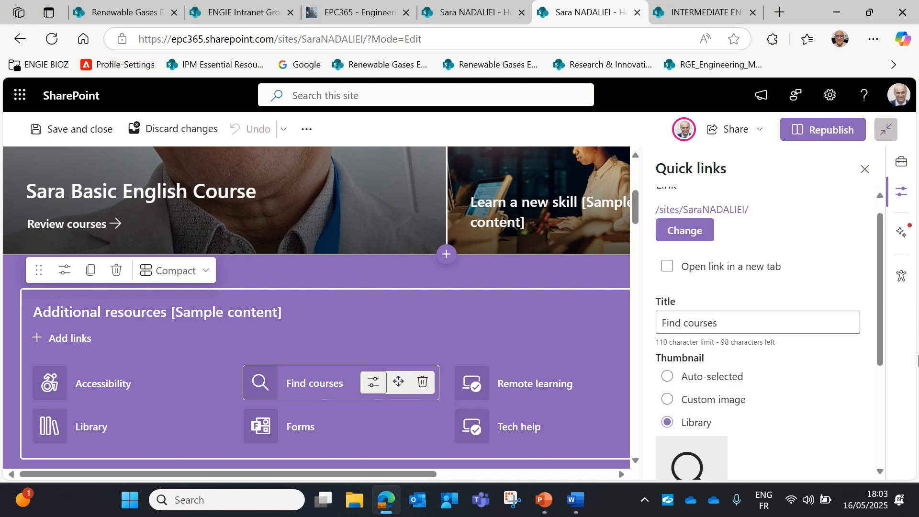
scroll(859, 342, down, 5)
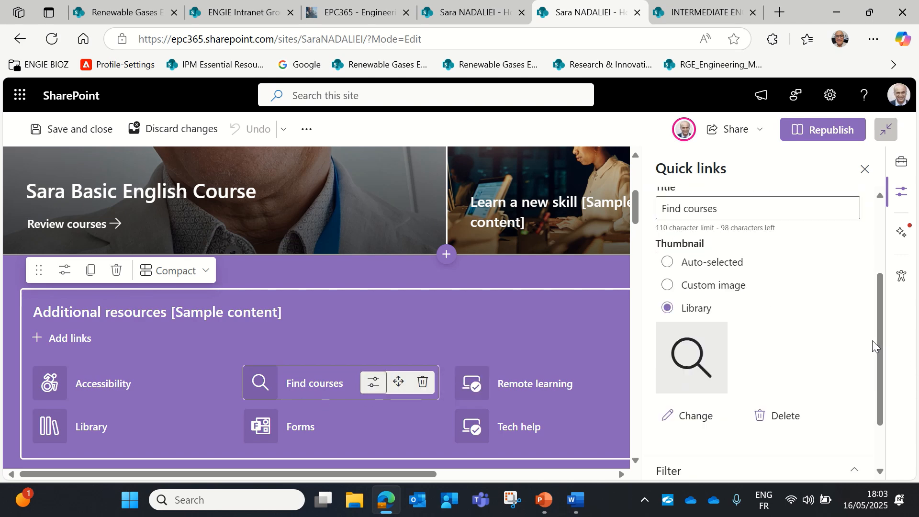
scroll(866, 345, up, 4)
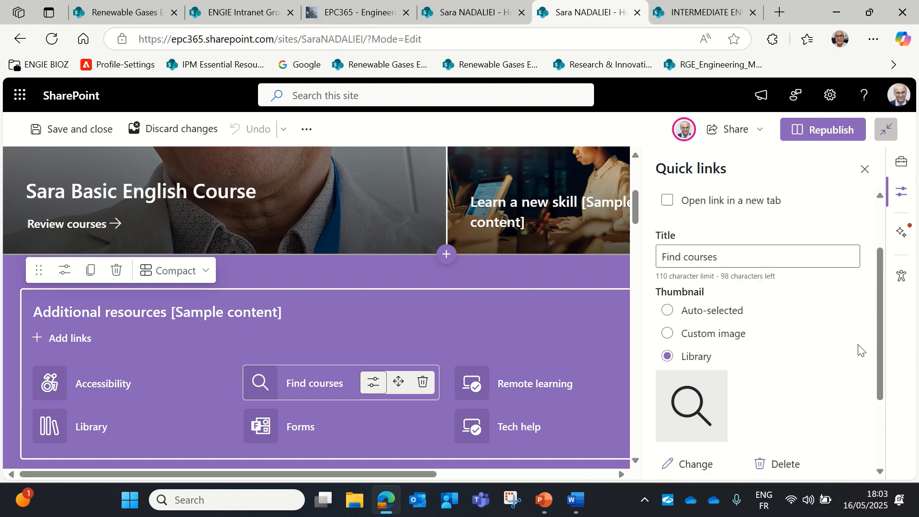
scroll(852, 351, down, 3)
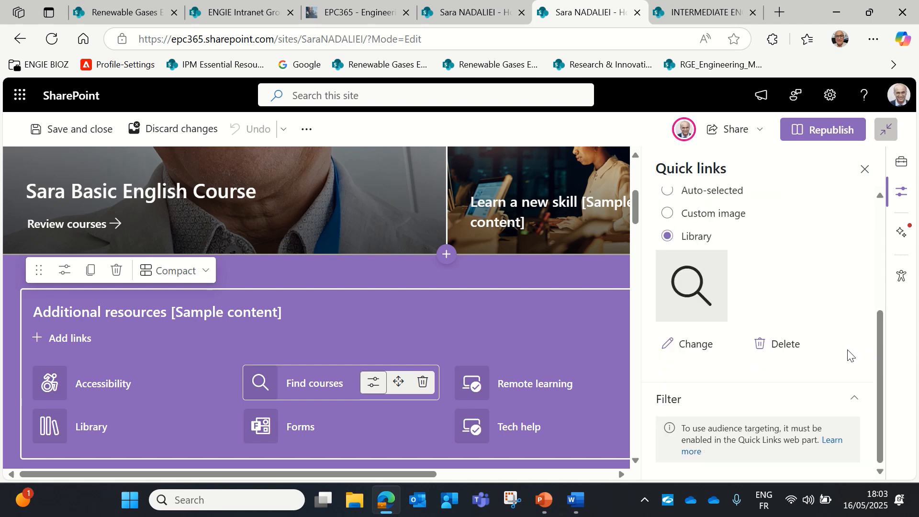
scroll(842, 354, up, 5)
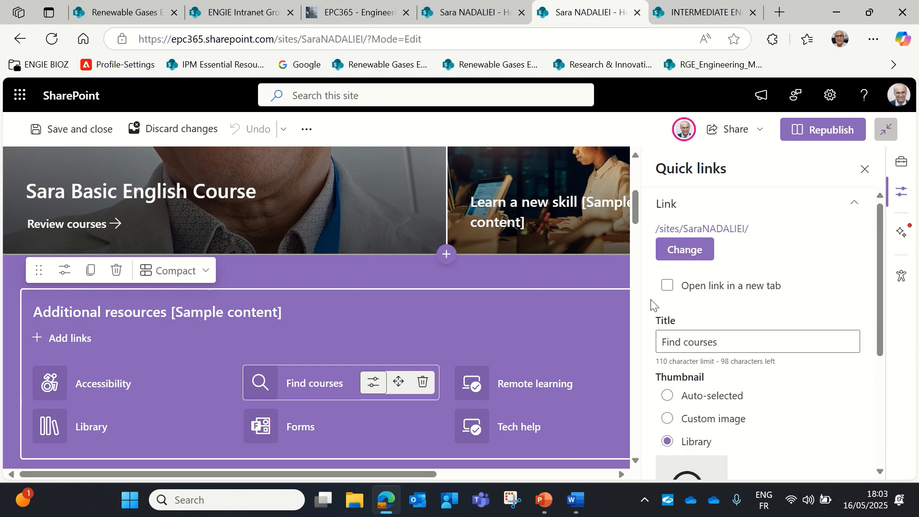
click(685, 253)
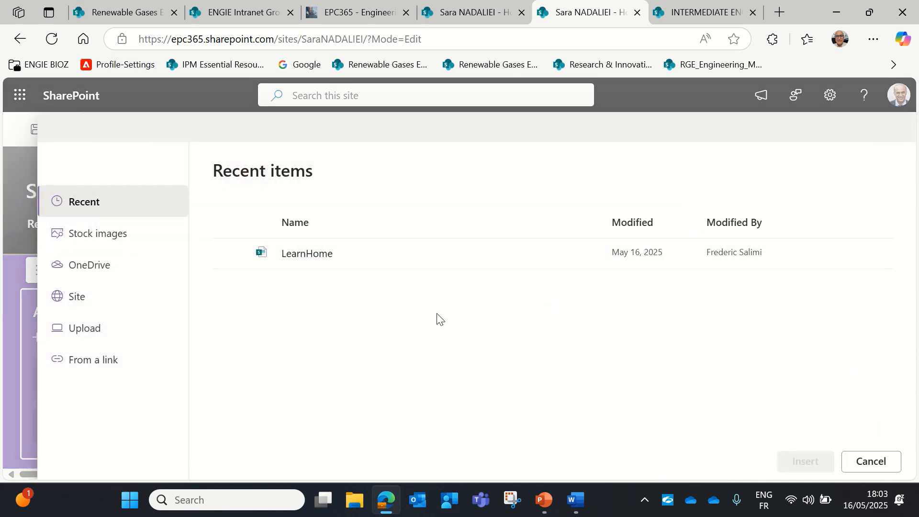
Pick From a link for Find courses and switch to the Word course-links document
click(98, 369)
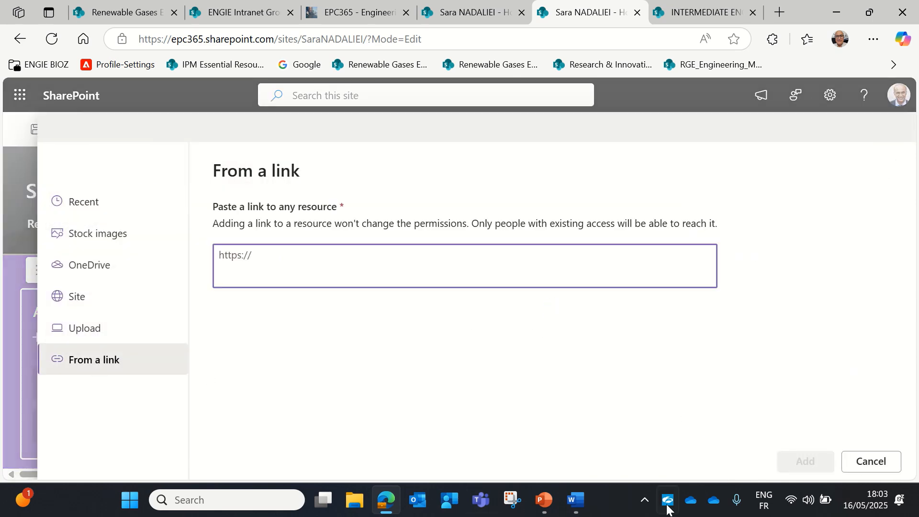
click(573, 499)
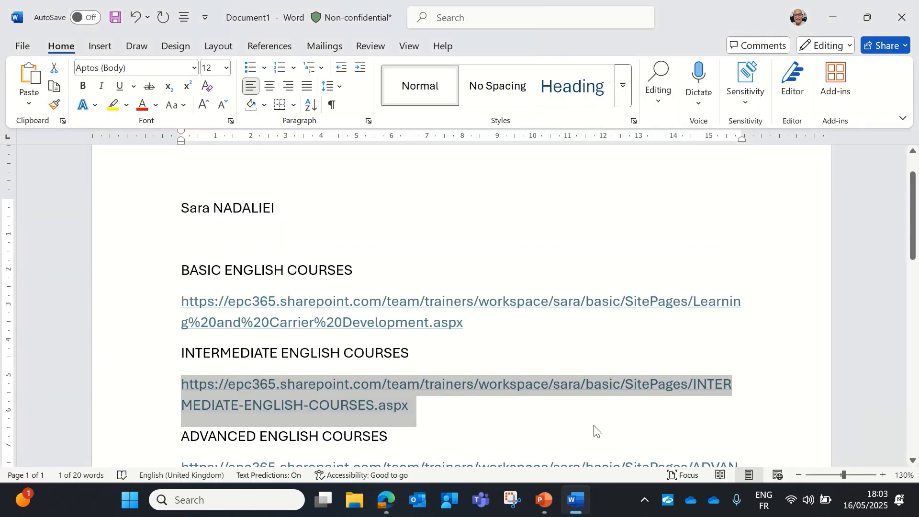
scroll(576, 427, down, 2)
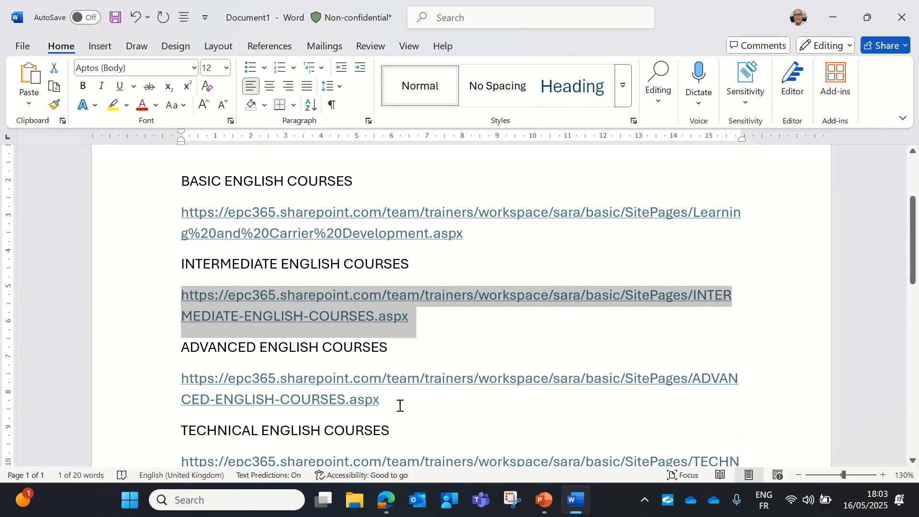
click(383, 393)
mouse_move(398, 404)
mouse_down()
mouse_move(148, 359)
mouse_move(180, 378)
mouse_move(404, 396)
mouse_up()
right_click(337, 395)
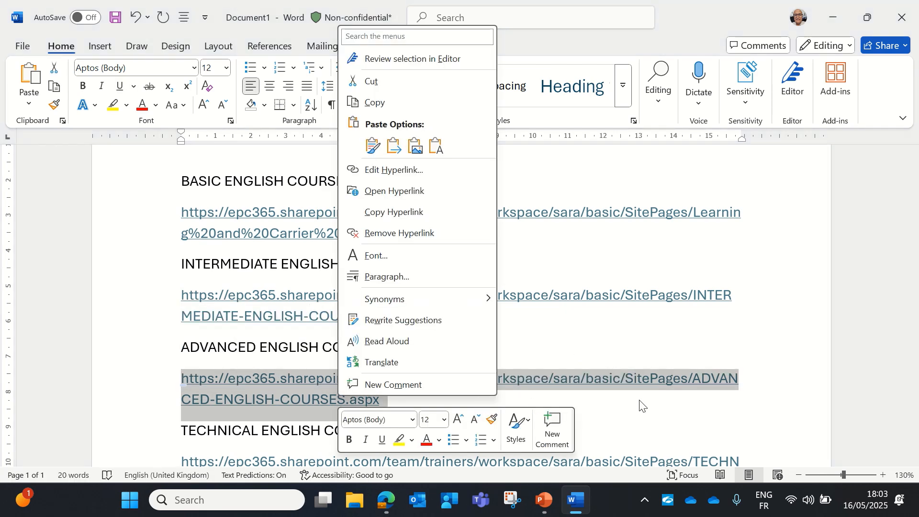
key(Escape)
Copy the COMMUNITY heading with its Community Home link and return to the link field
scroll(631, 404, down, 3)
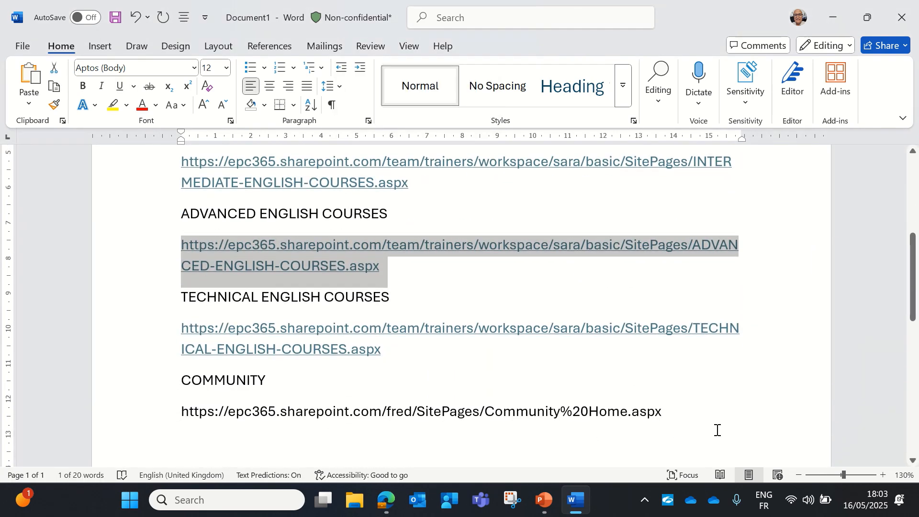
drag(696, 415, 176, 402)
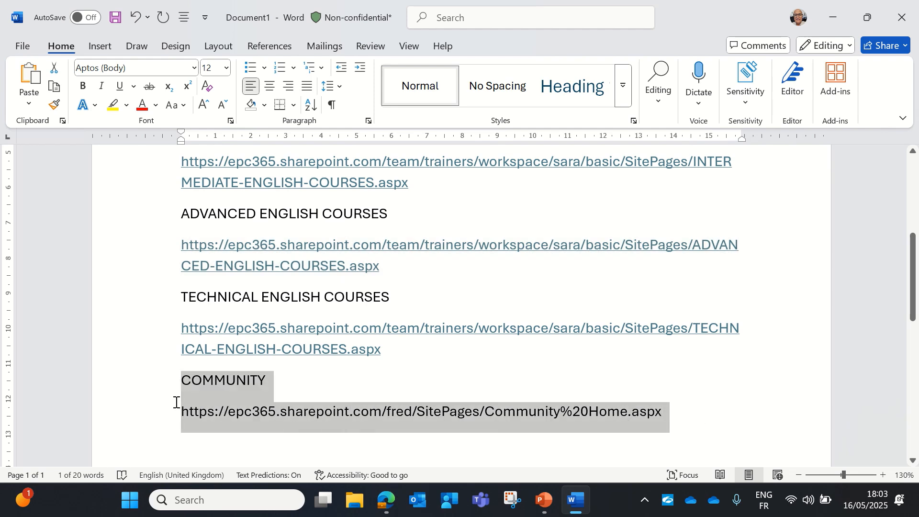
right_click(290, 409)
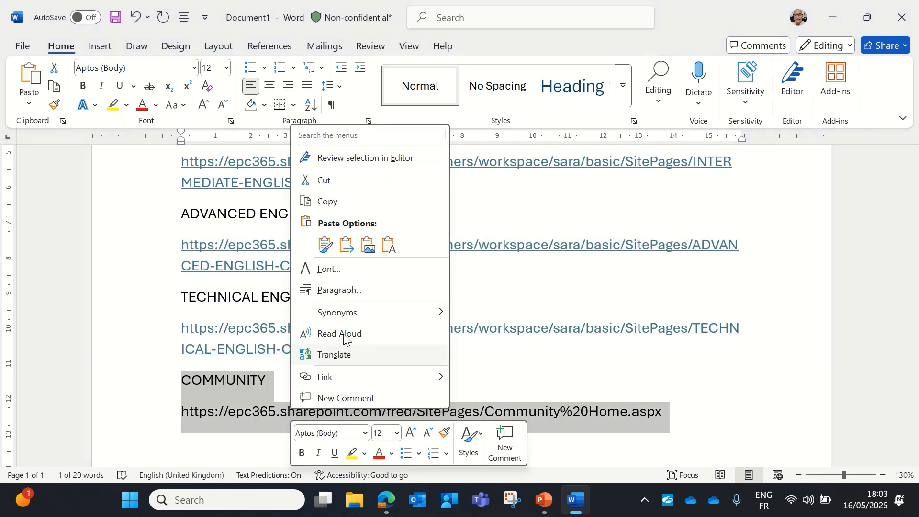
click(328, 202)
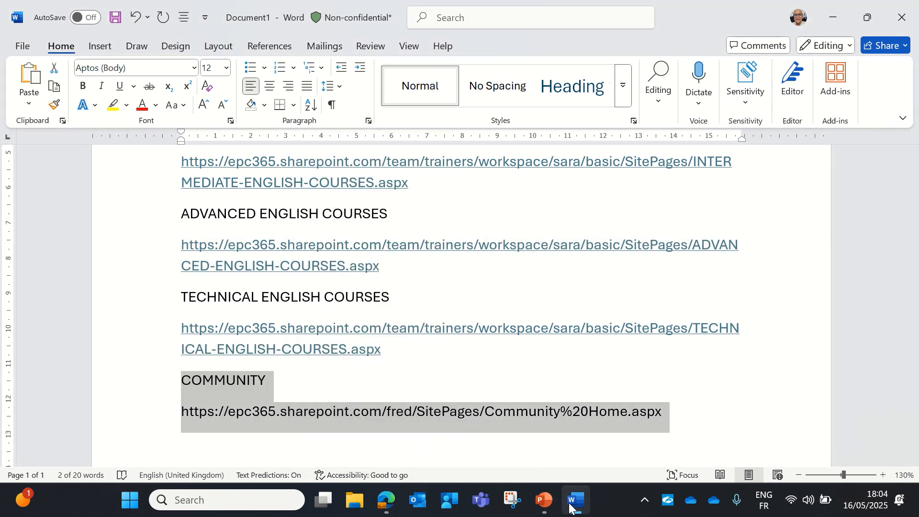
mouse_move(580, 507)
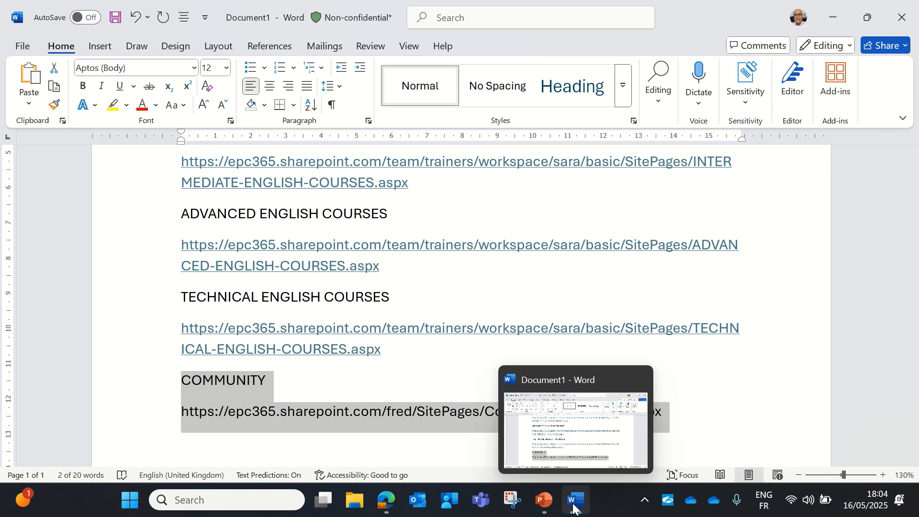
click(386, 504)
click(219, 254)
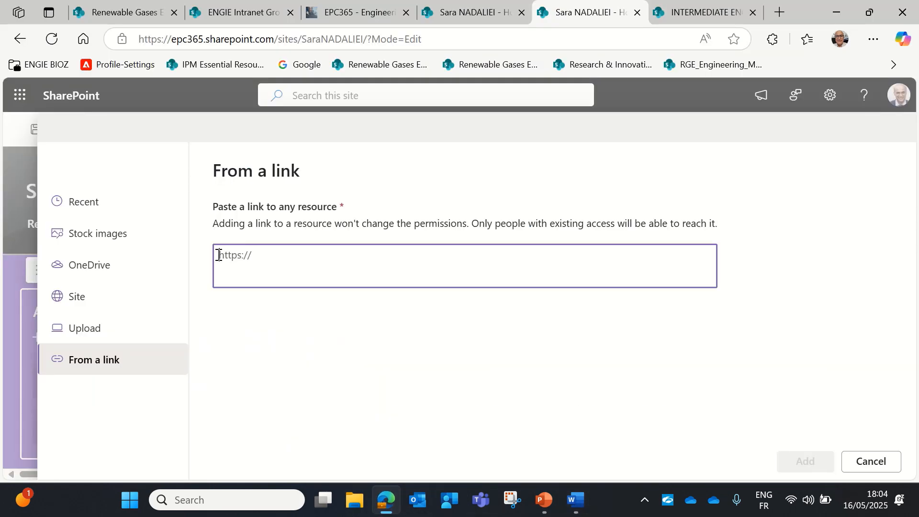
Paste the copied text into the link field, strip the COMMUNITY line, and add the Community Home address
right_click(226, 259)
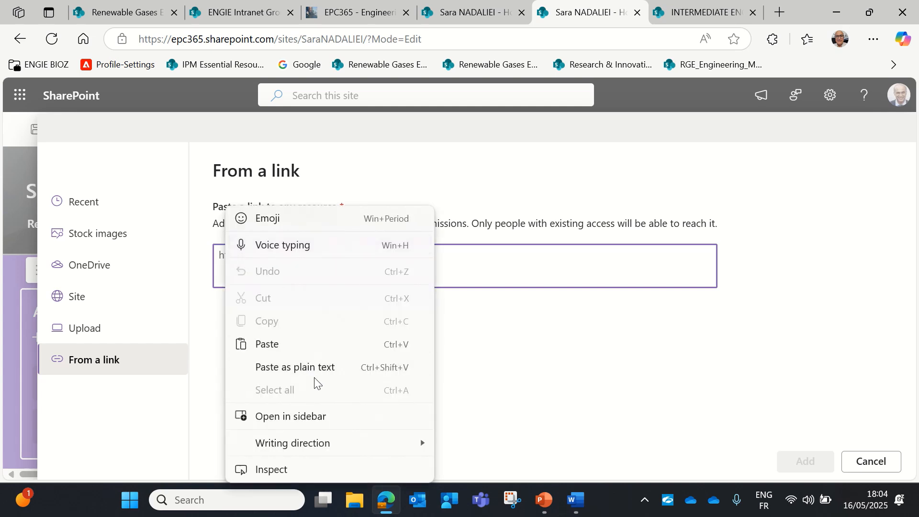
click(266, 344)
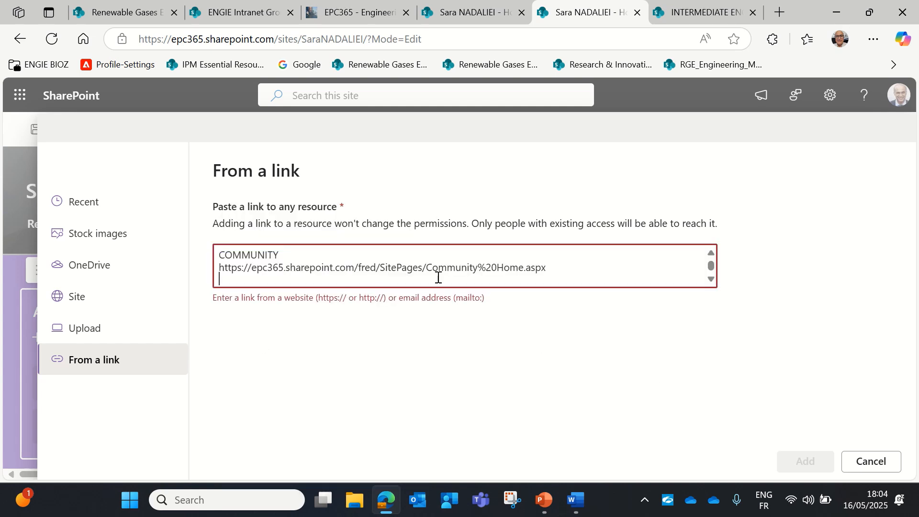
drag(256, 253, 196, 255)
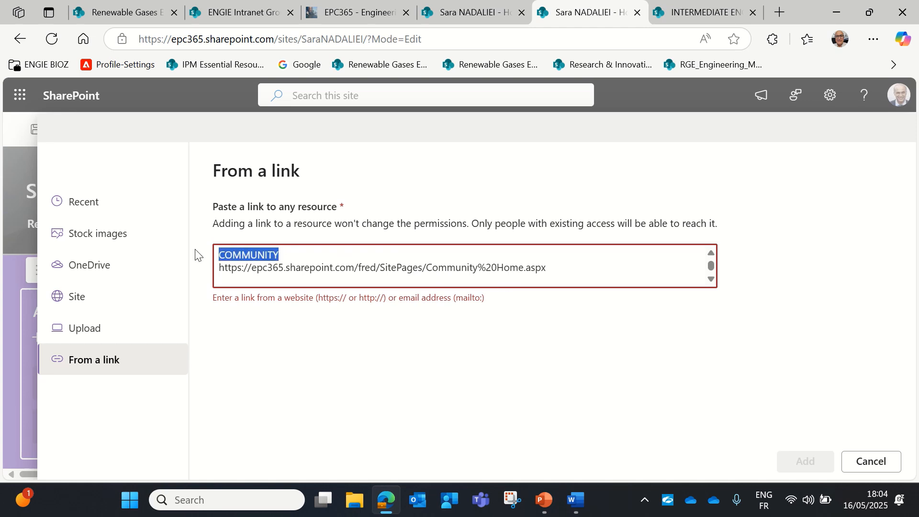
key(BackSpace)
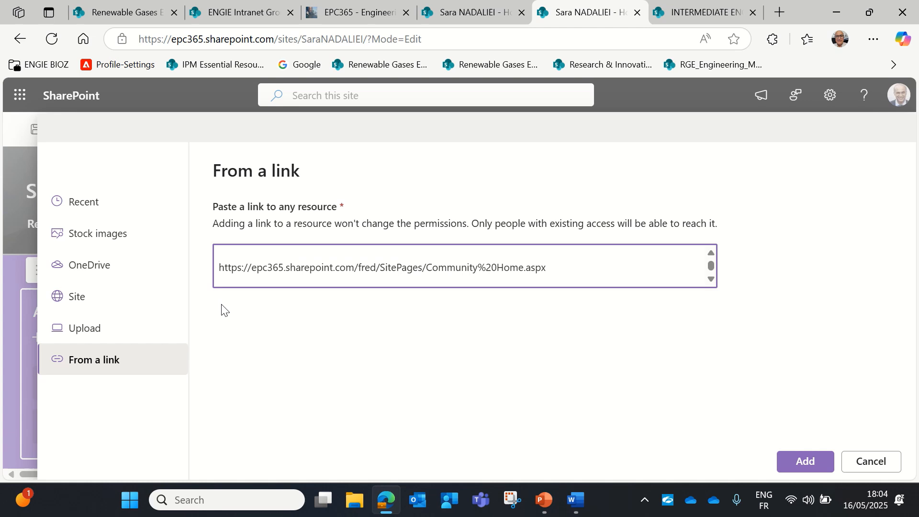
key(Delete)
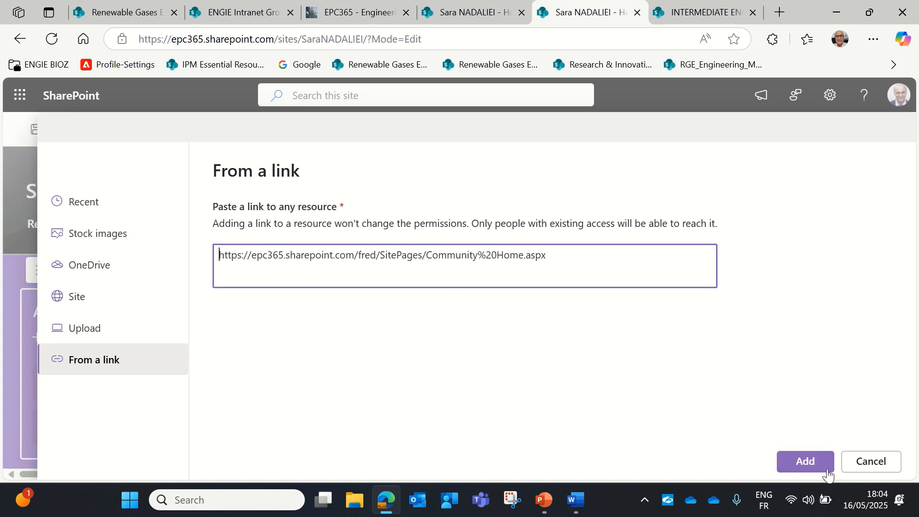
click(805, 461)
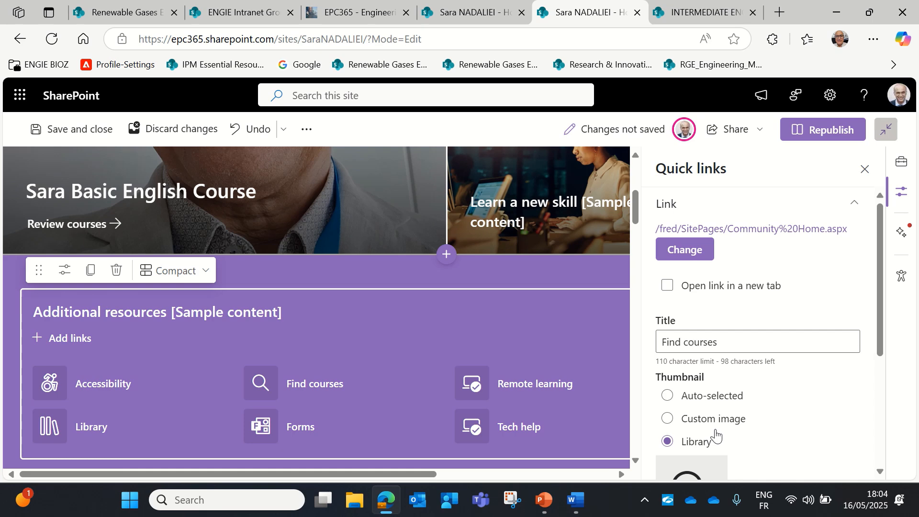
Retitle the Find courses quick link 'ADEPP Community', republish the page, and open the community through it
click(743, 347)
drag(728, 341, 633, 343)
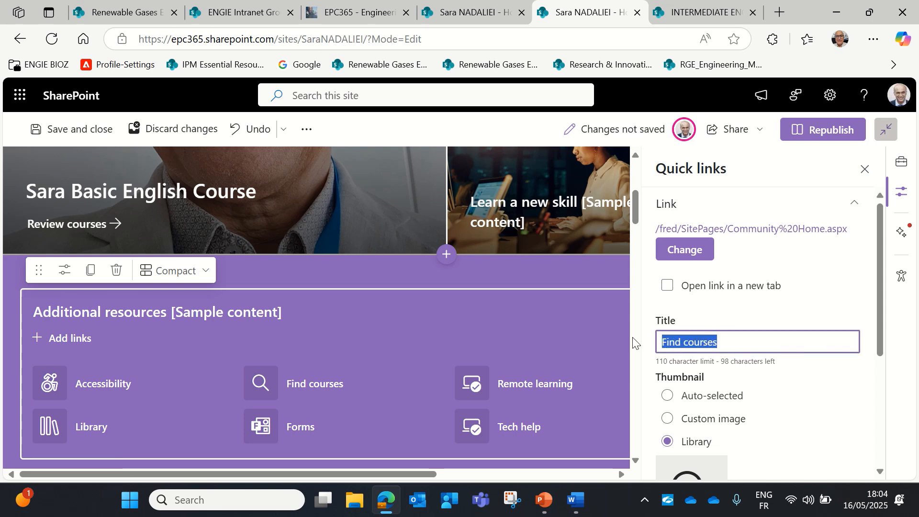
text(ADEPP)
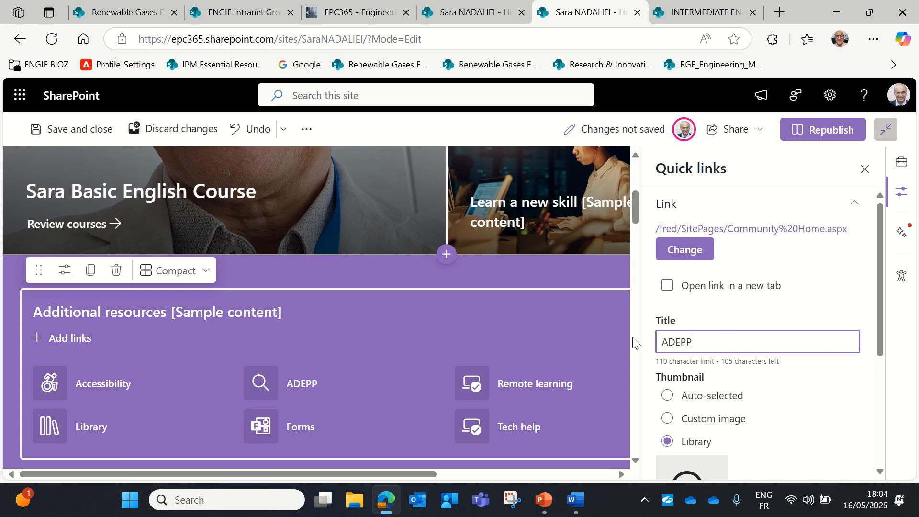
text( Community)
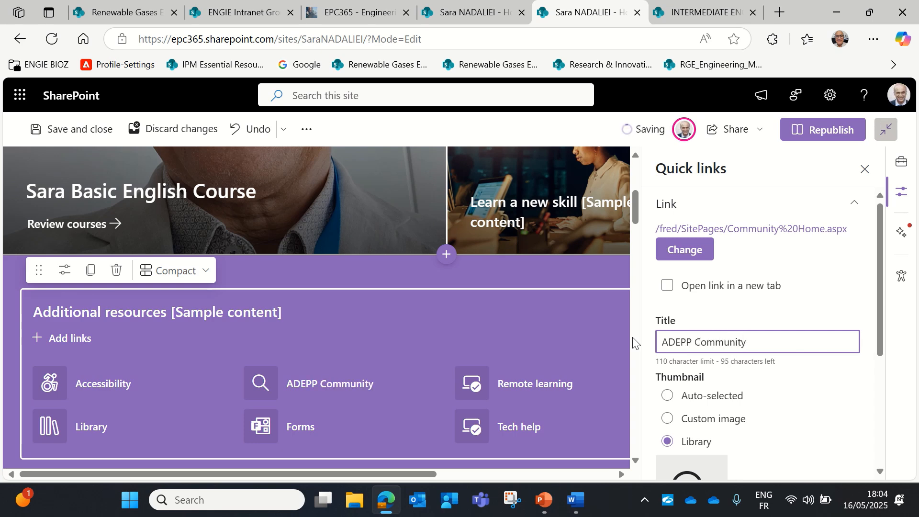
click(814, 134)
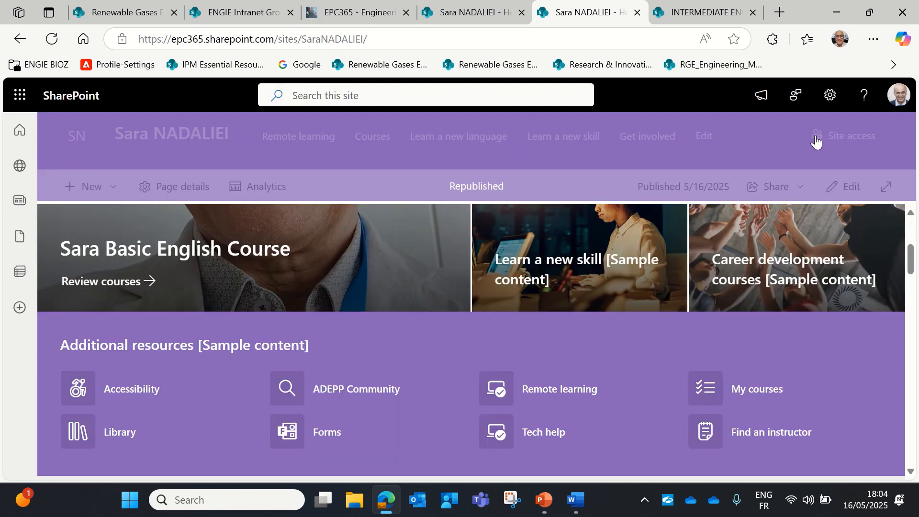
click(364, 394)
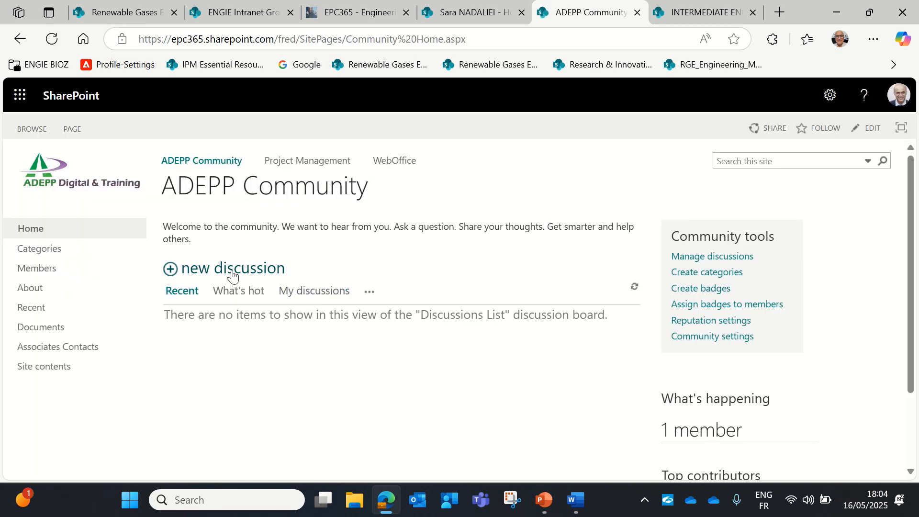
Browse the ADEPP Community Categories page, looking over all nine category tiles
click(39, 257)
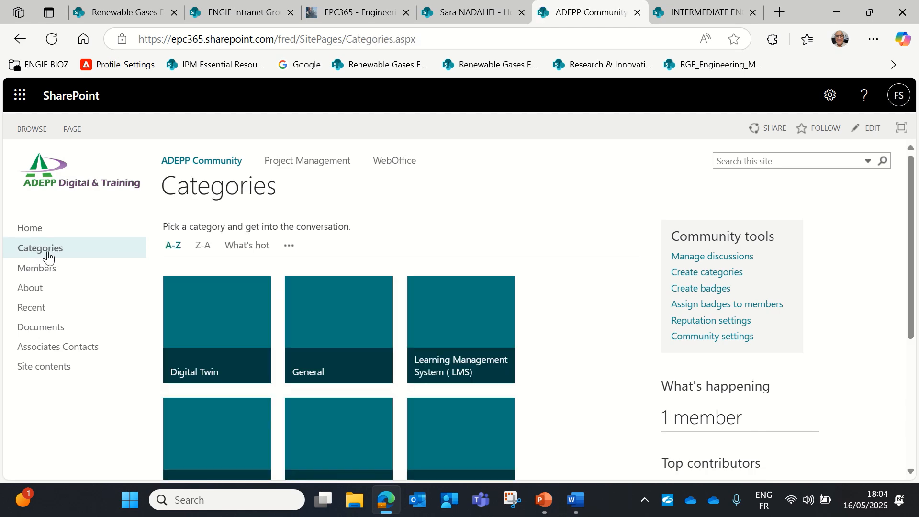
scroll(314, 389, down, 5)
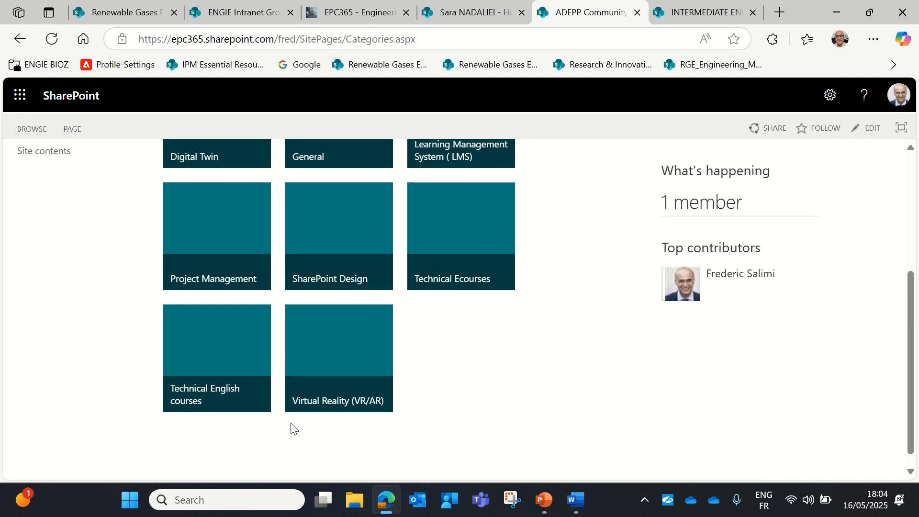
scroll(220, 383, up, 2)
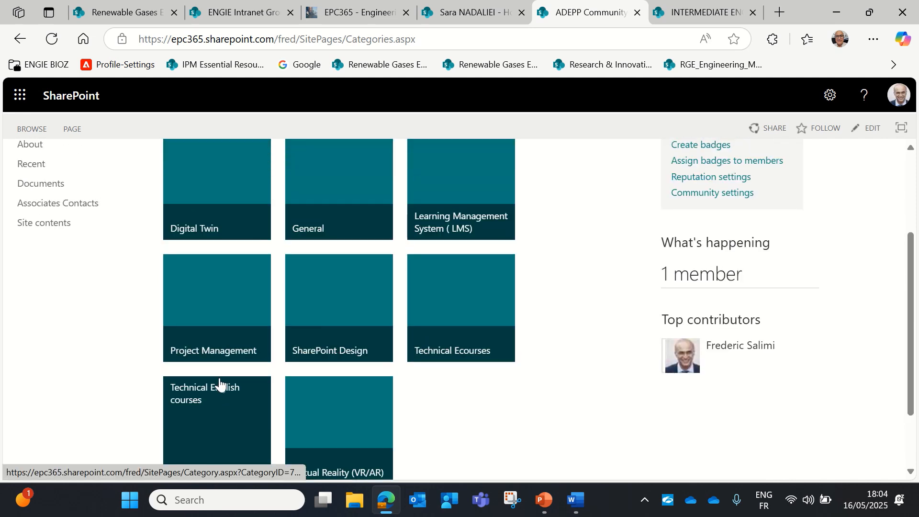
scroll(216, 382, up, 2)
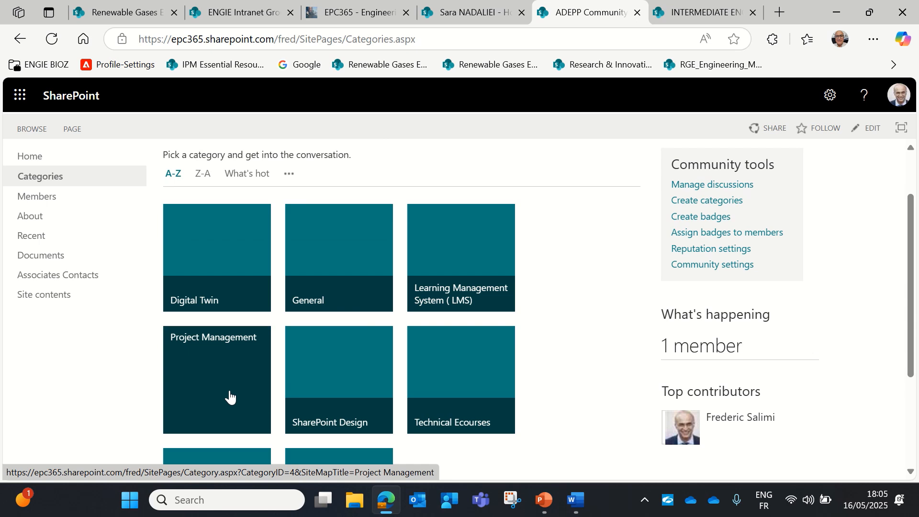
scroll(580, 404, down, 3)
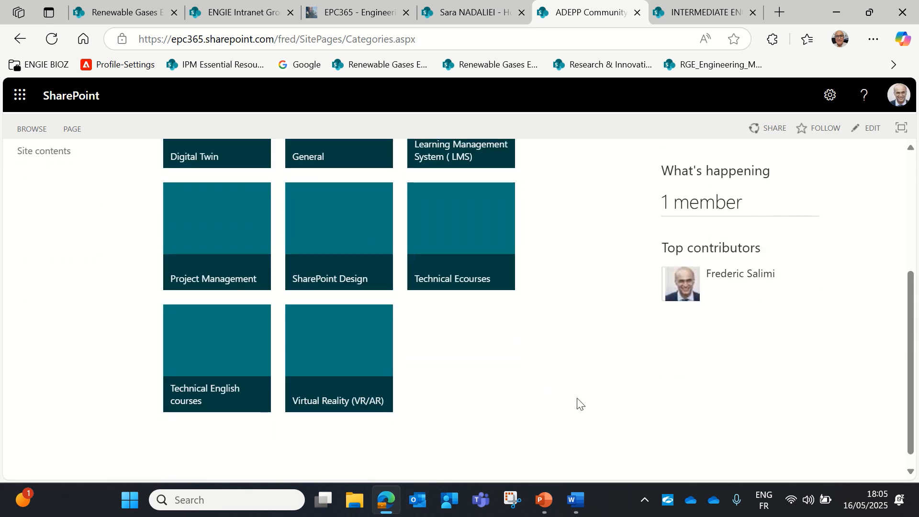
Start a new discussion in the Technical English courses category, keeping that category selected
click(199, 357)
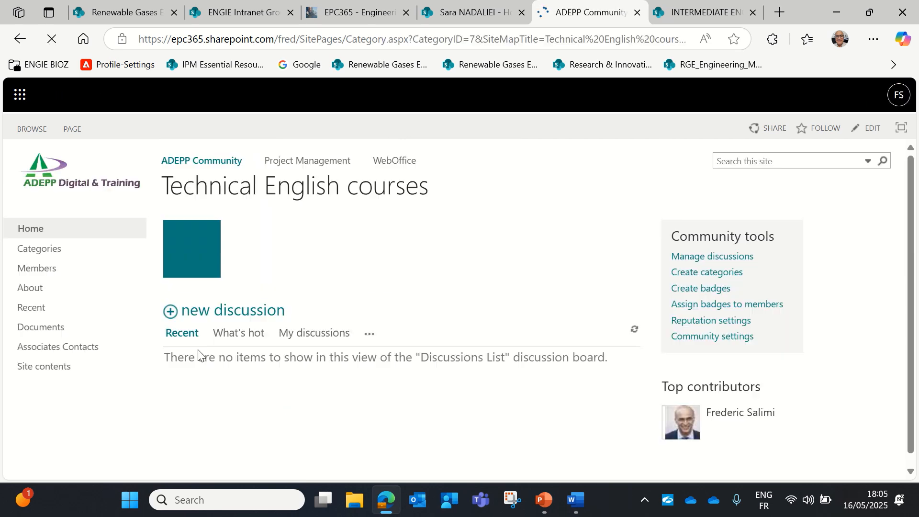
click(221, 319)
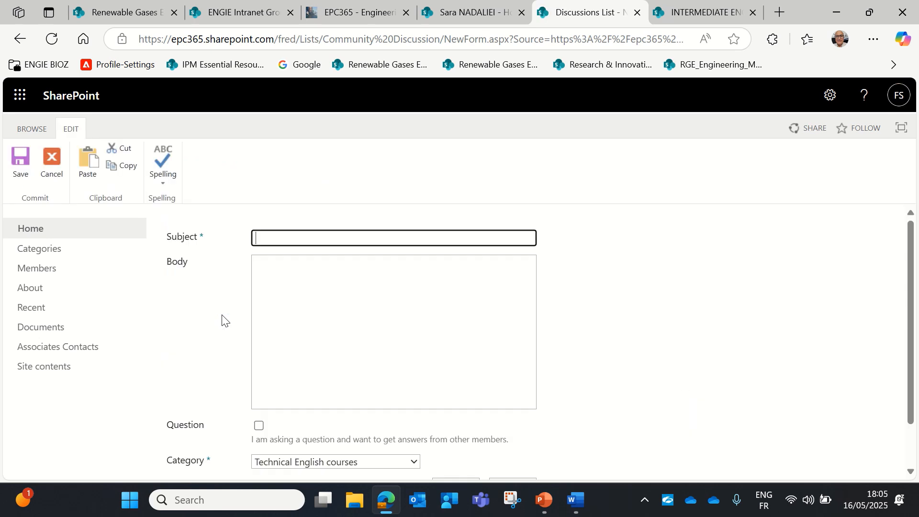
scroll(404, 403, down, 3)
click(415, 409)
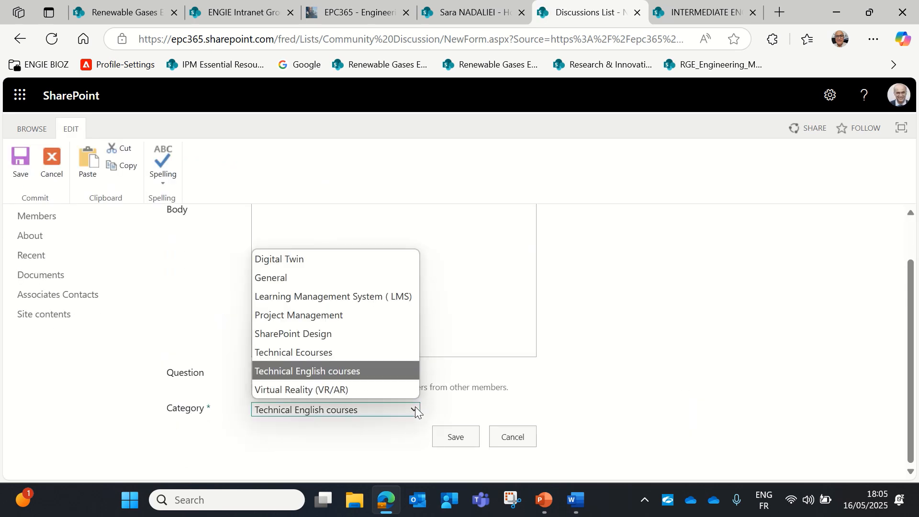
click(580, 337)
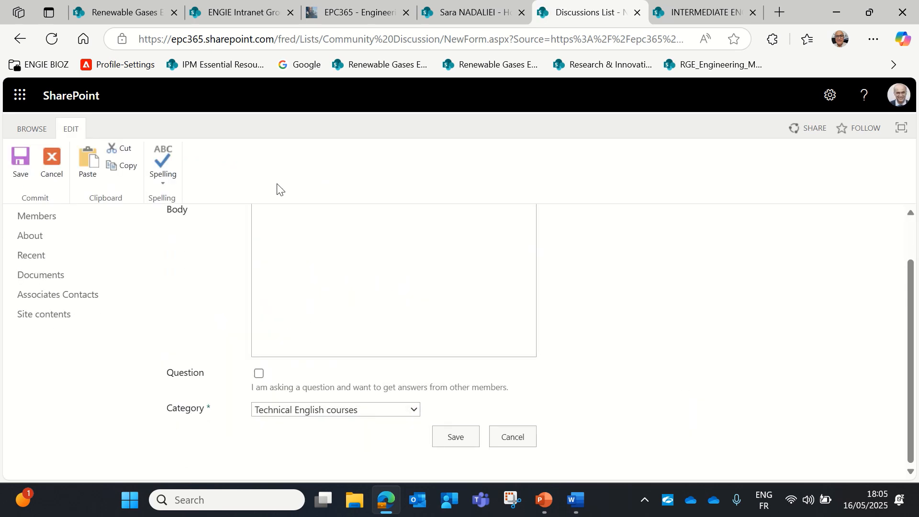
scroll(289, 249, up, 1)
click(291, 241)
click(291, 241)
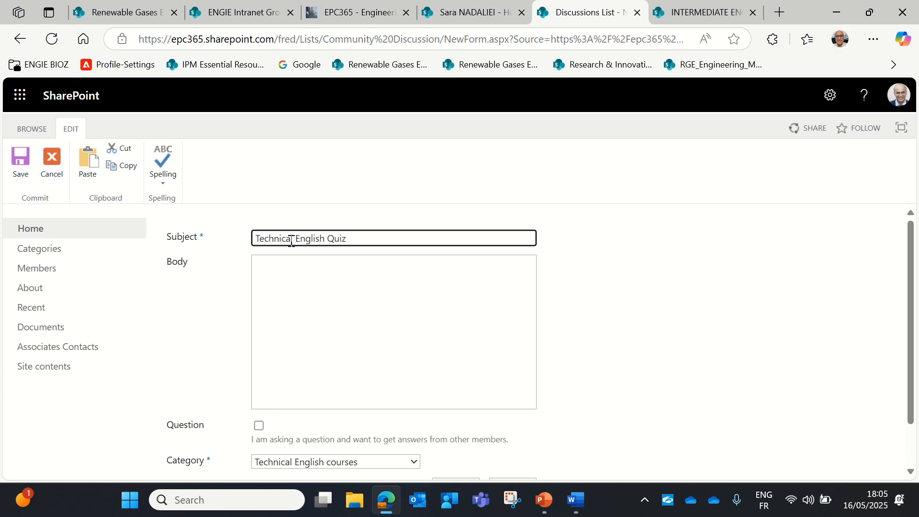
Write the body 'I would like to know where is Quiz of this course' and post the discussion
click(289, 268)
text(I woul)
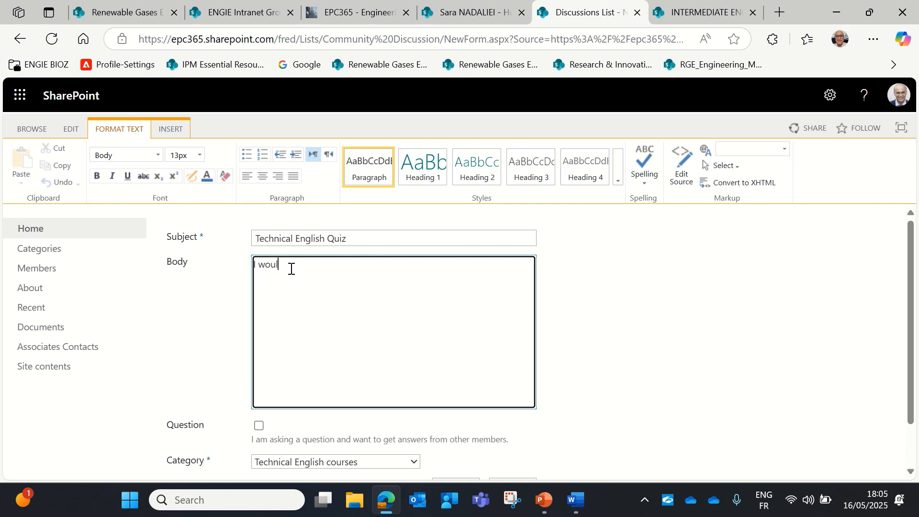
text(d like to know where is Quiz of this course is.)
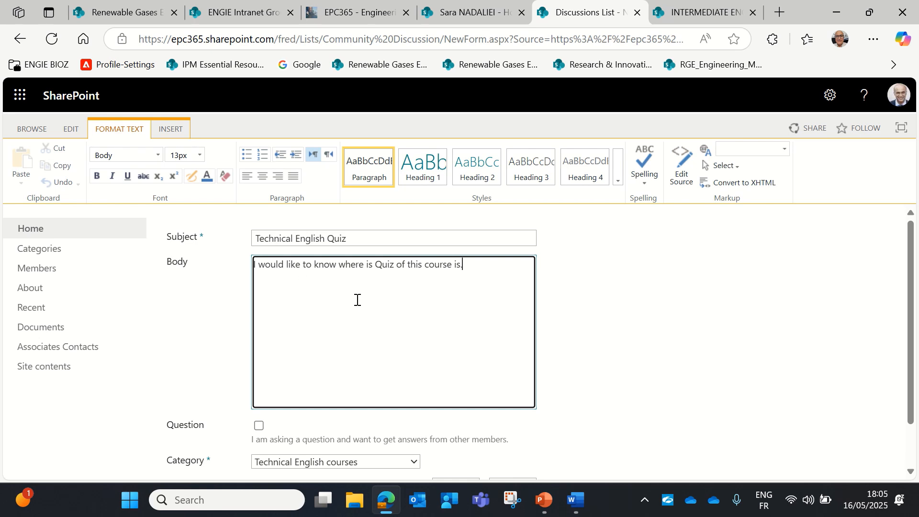
scroll(354, 304, down, 1)
click(443, 436)
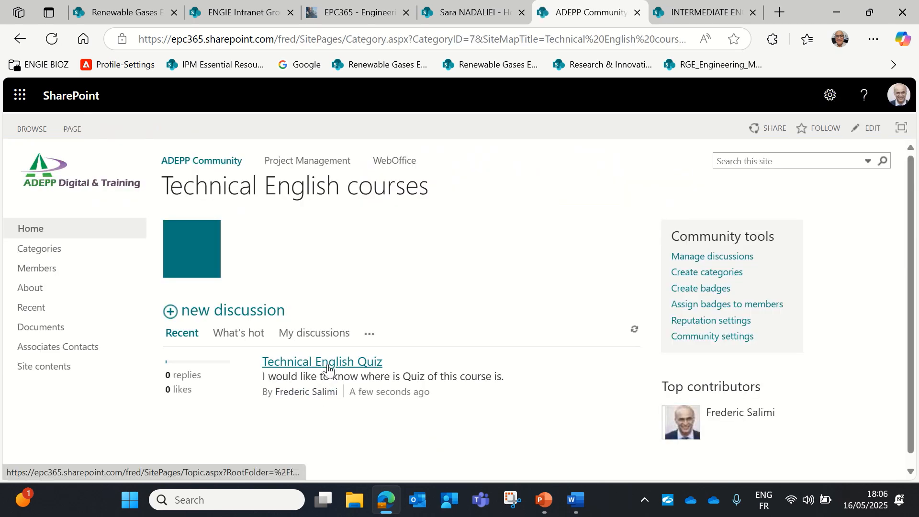
Open the Technical English Quiz thread and its reply box, then open a new Edge tab
click(327, 366)
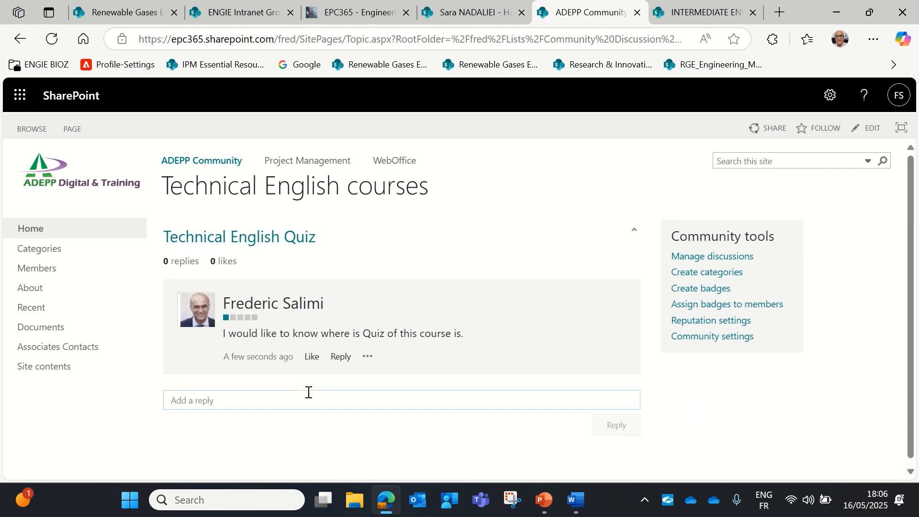
click(223, 397)
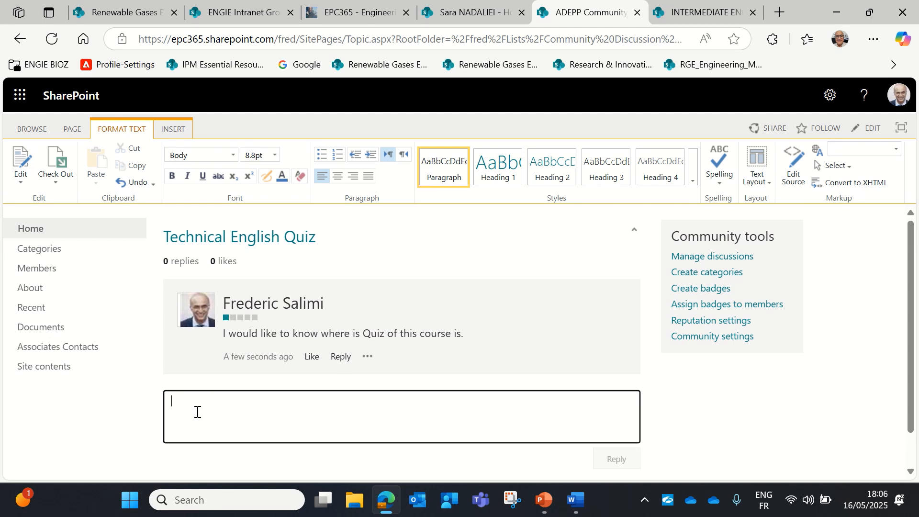
click(778, 15)
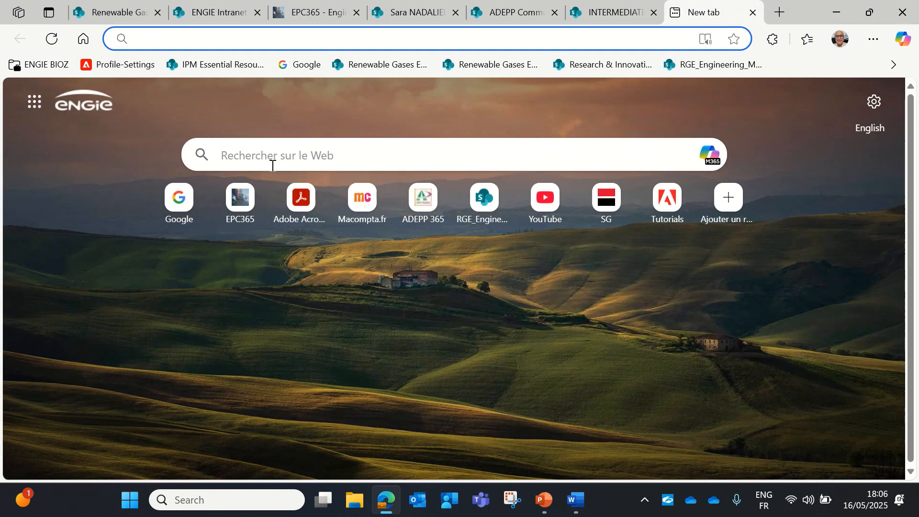
Search for adepp.online and open the ADEPP 365 website from the results
click(253, 156)
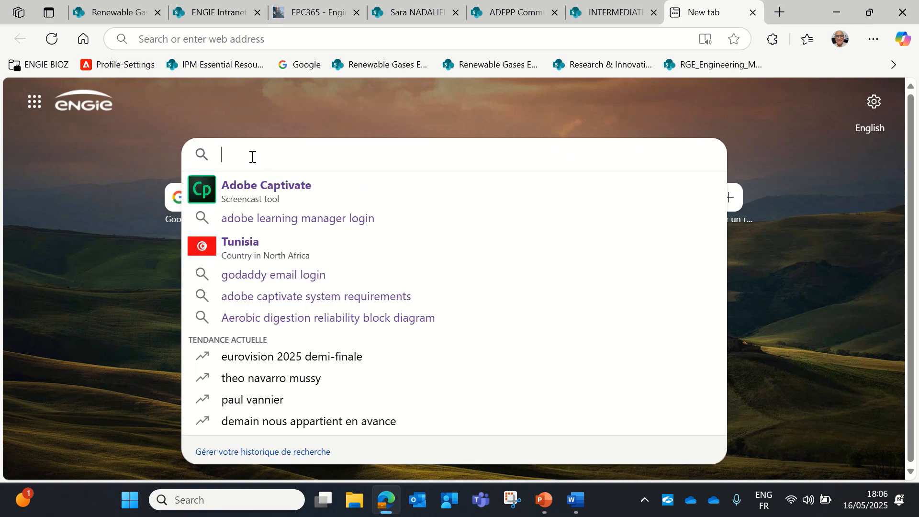
text(ade)
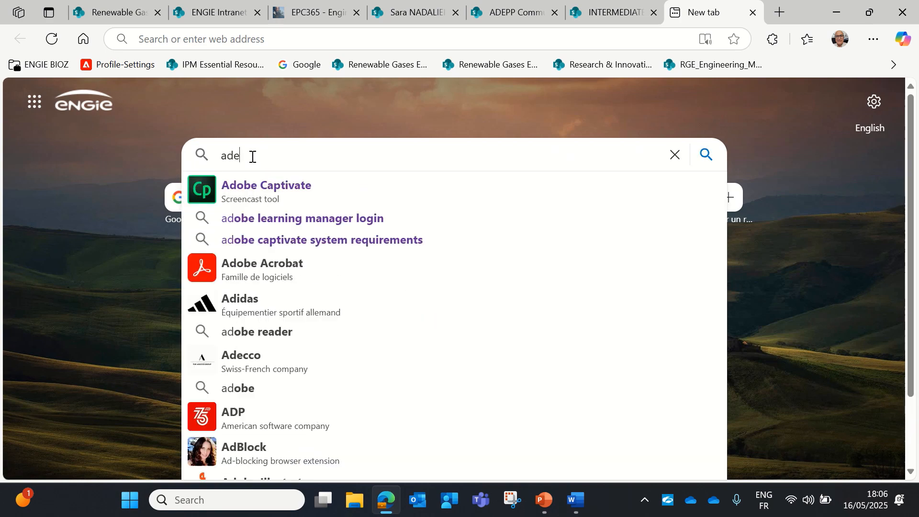
text(pp.online)
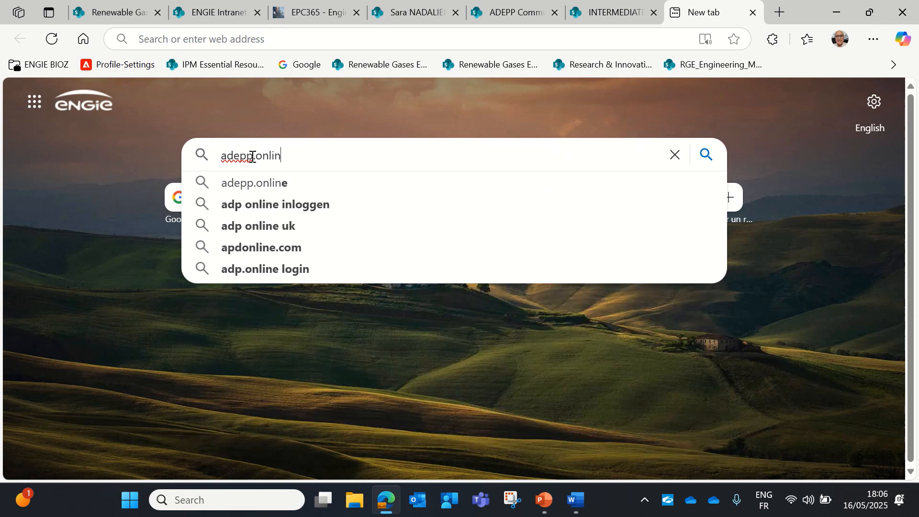
click(242, 184)
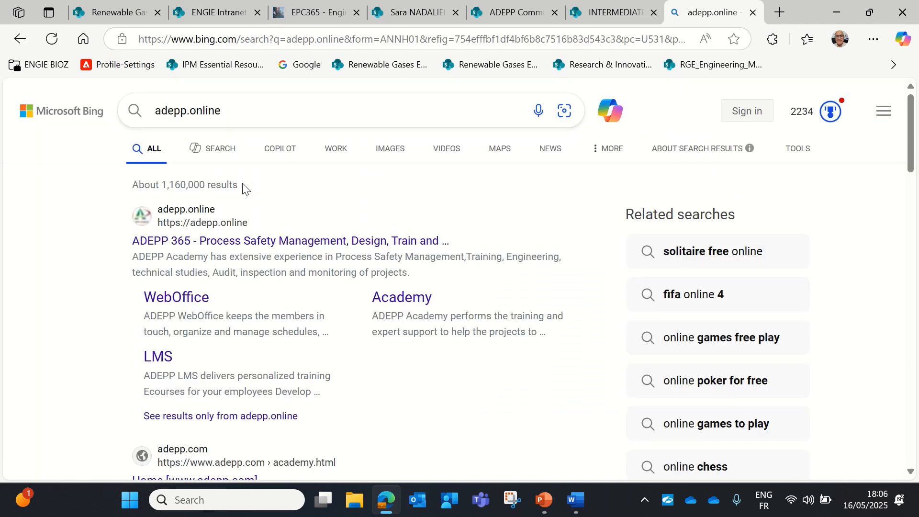
click(223, 243)
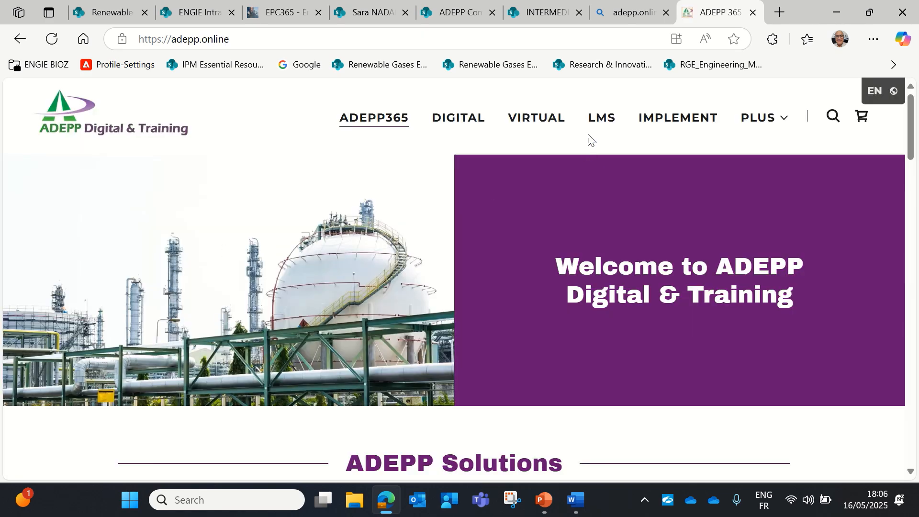
Copy the web address of the site's LMS page, then return to the search results tab
click(594, 119)
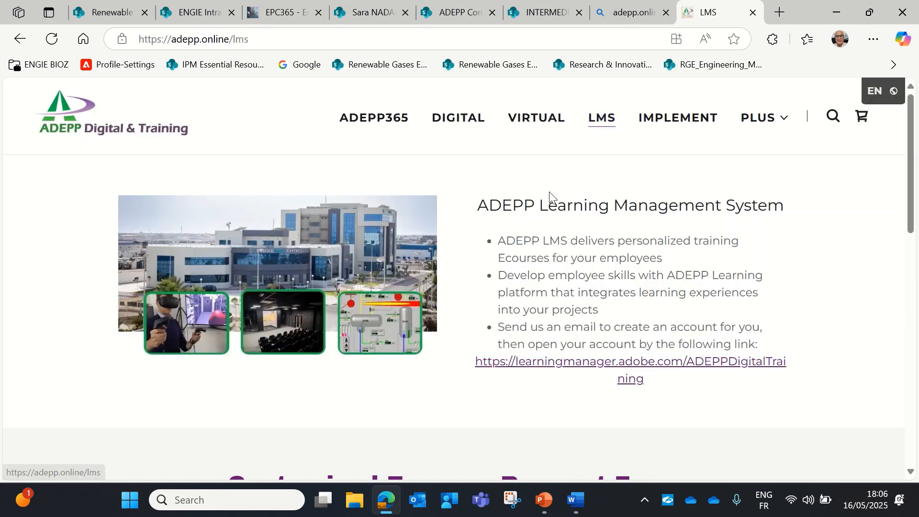
click(296, 45)
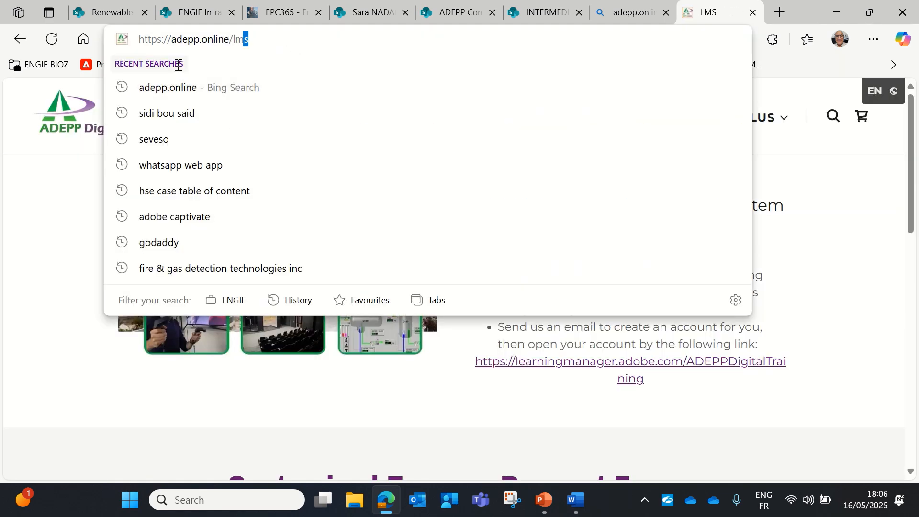
right_click(201, 44)
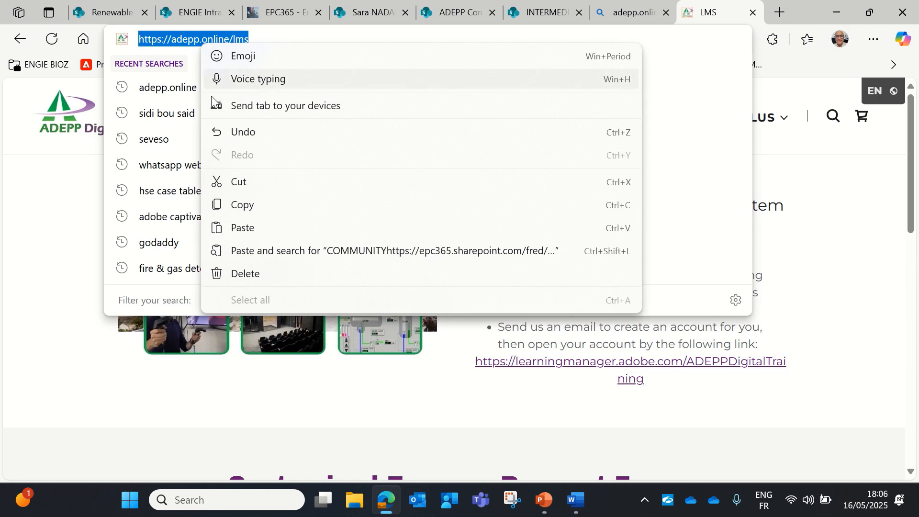
click(242, 205)
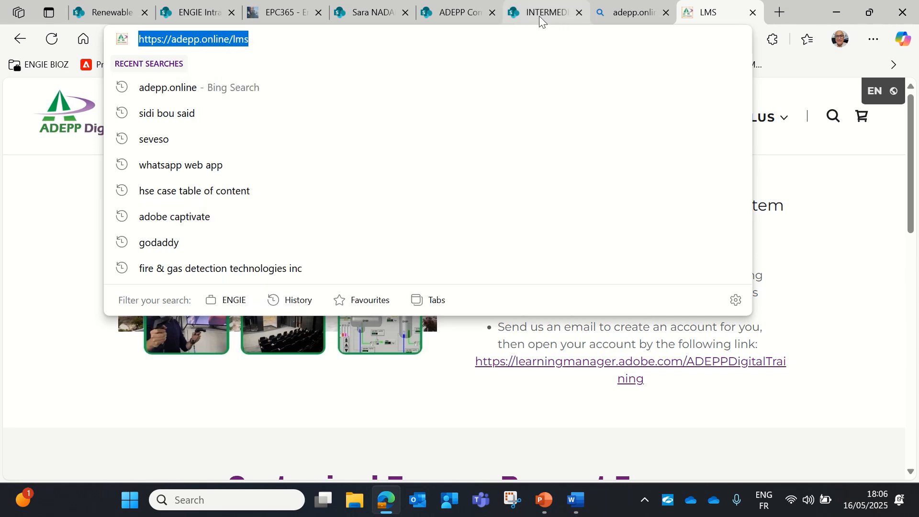
click(620, 16)
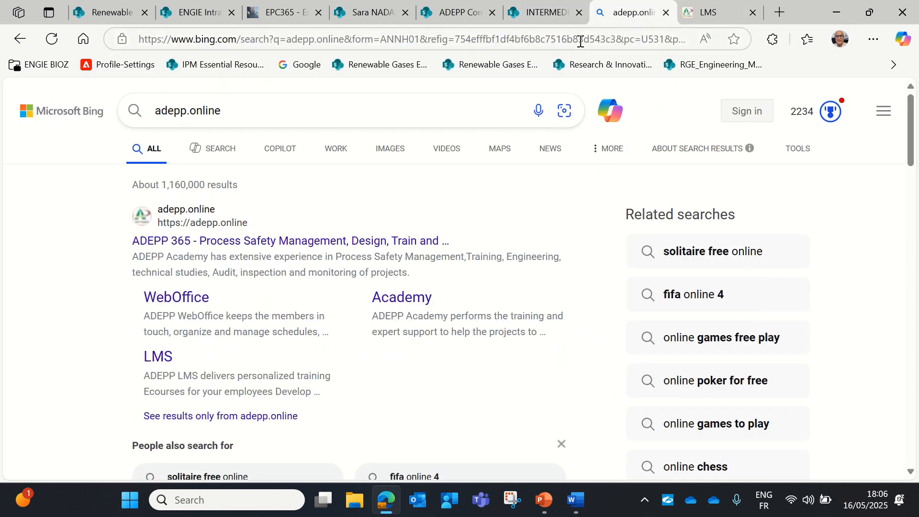
Paste the copied LMS page link into a reply on the Technical English Quiz discussion and post it
click(537, 16)
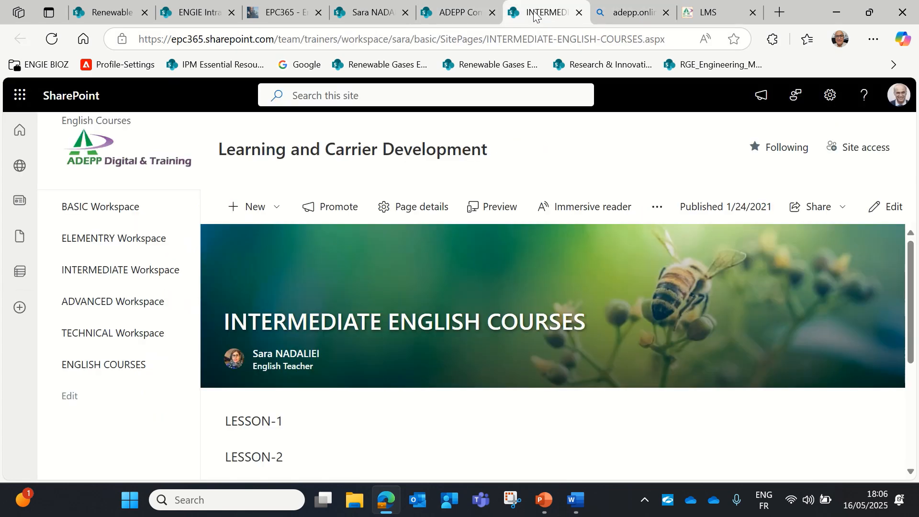
click(474, 15)
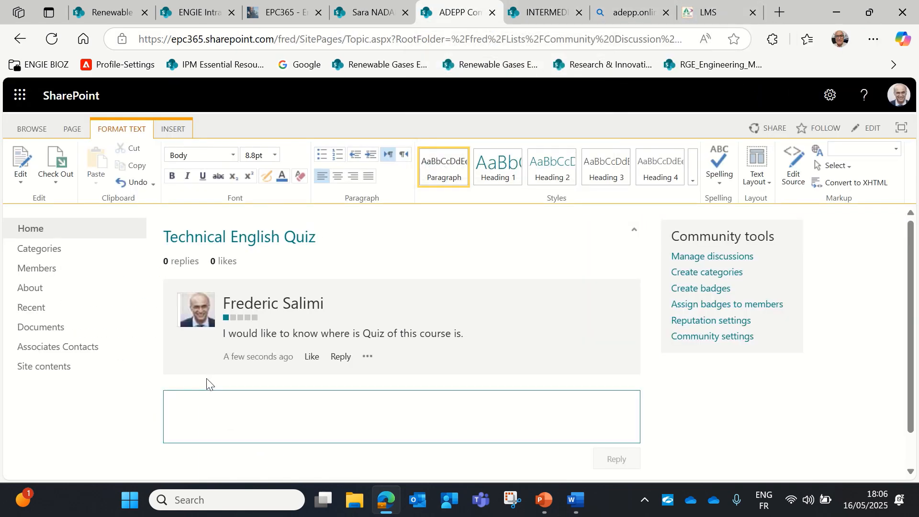
click(199, 403)
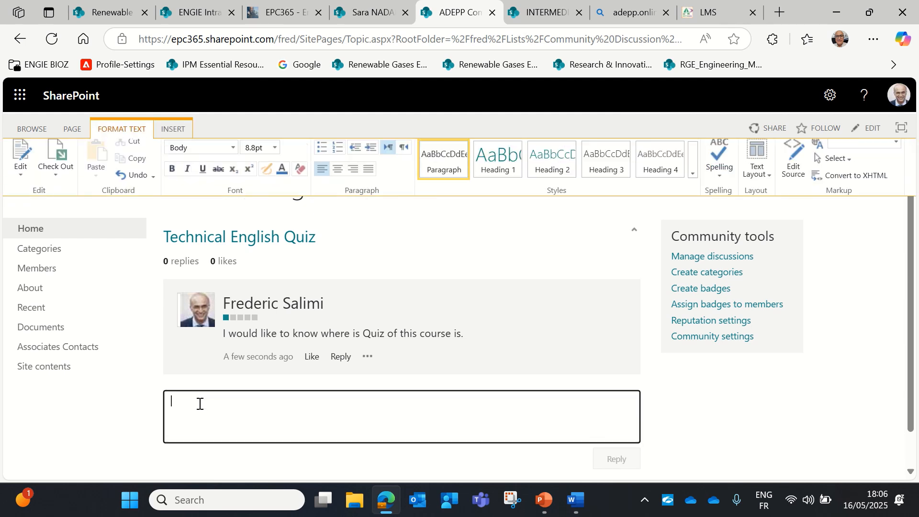
right_click(199, 403)
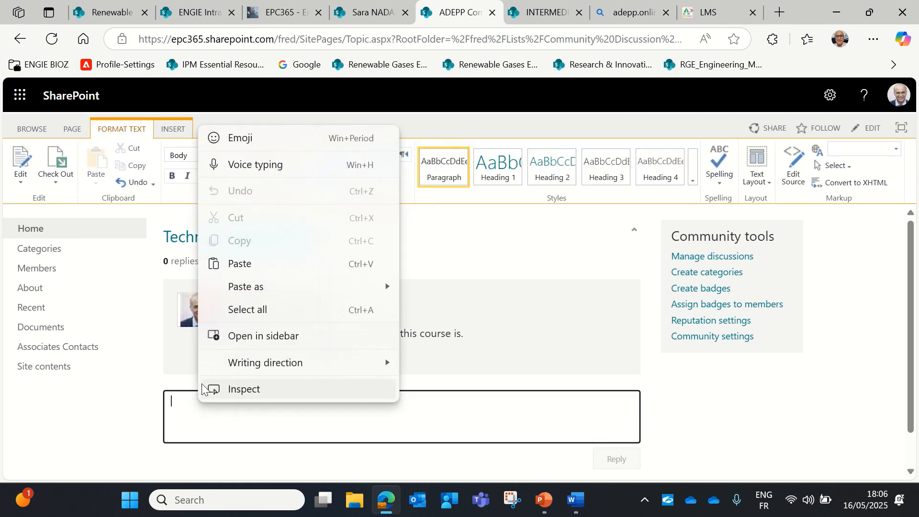
click(270, 267)
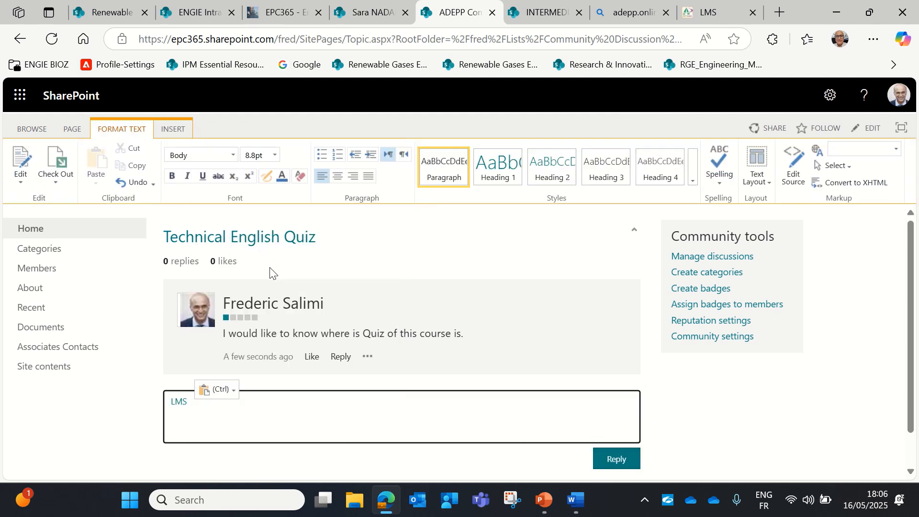
click(621, 458)
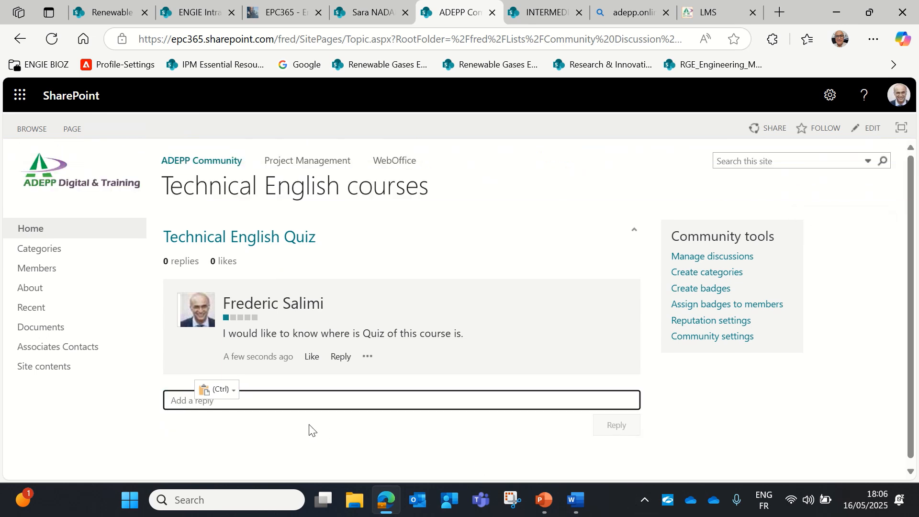
scroll(310, 445, down, 3)
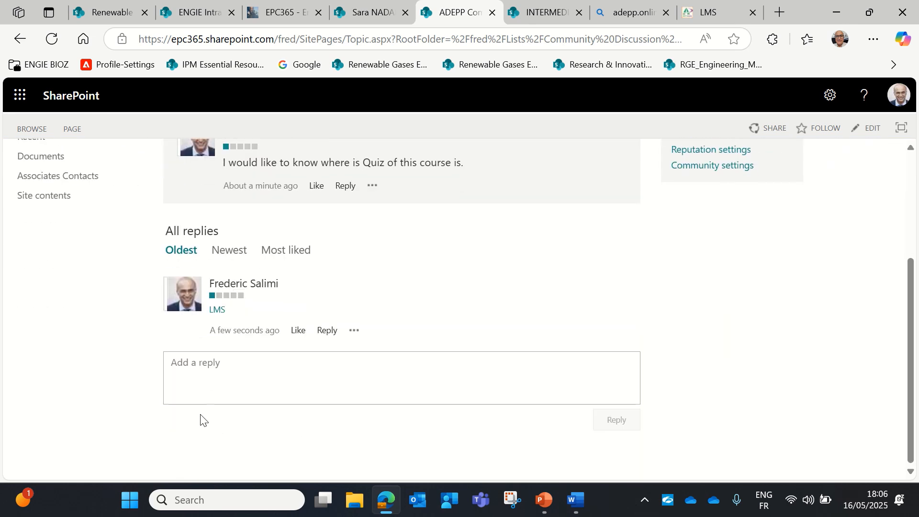
Follow the reply's LMS link through to the ADEPP Adobe Learning Manager homepage, then return to the SharePoint site
click(218, 311)
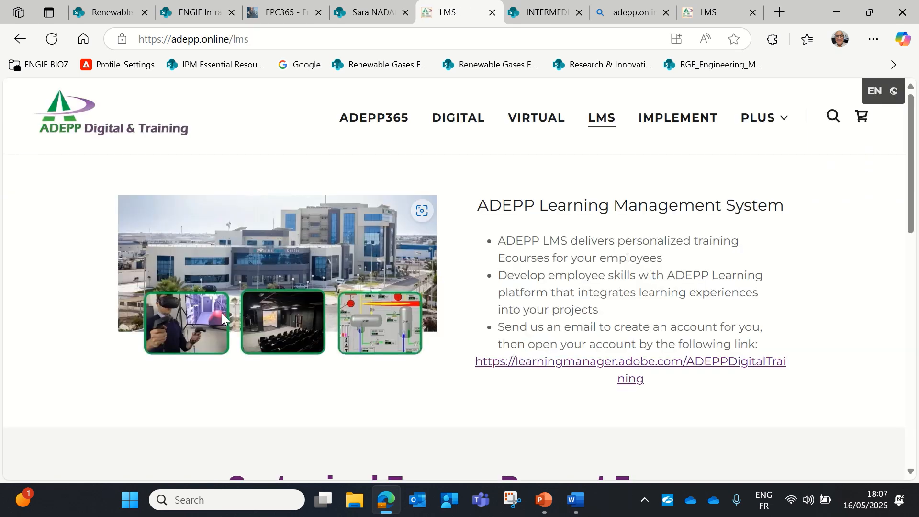
click(629, 375)
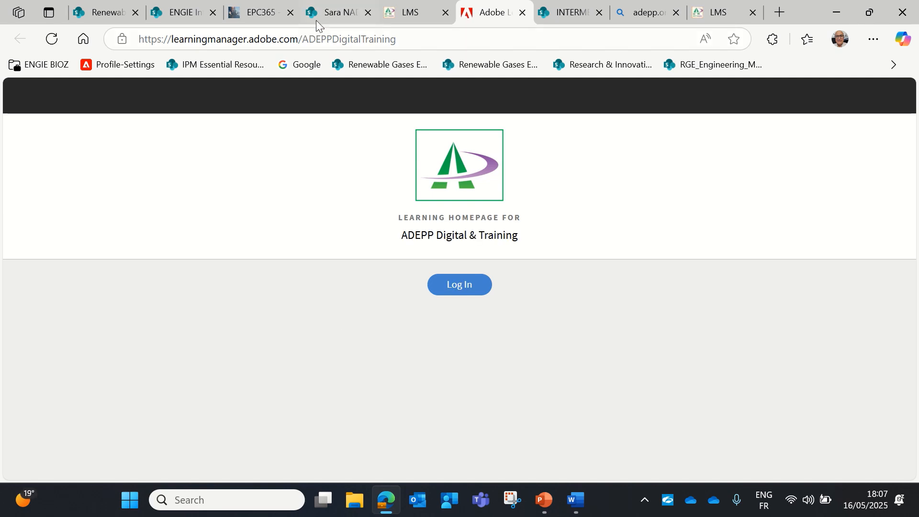
click(398, 15)
click(333, 16)
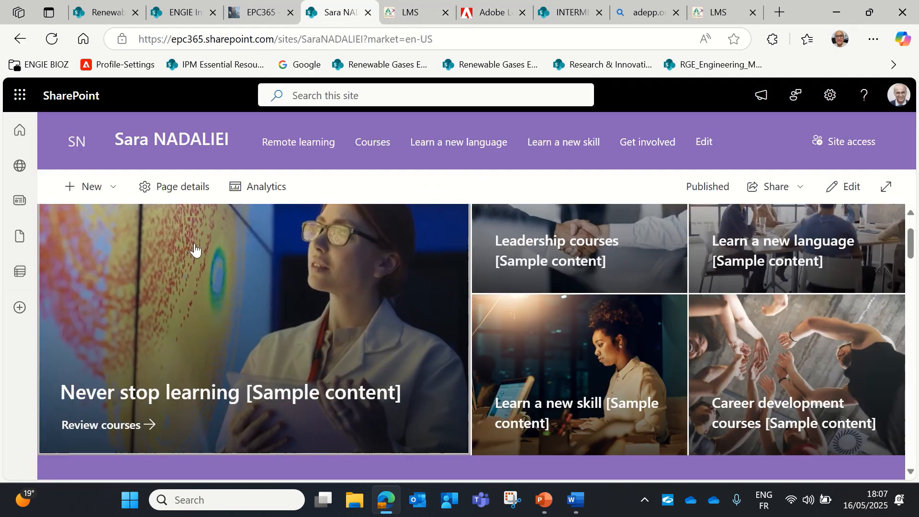
From the SharePoint start page, begin creating a site to reach the Team site or Communication site choice
click(86, 106)
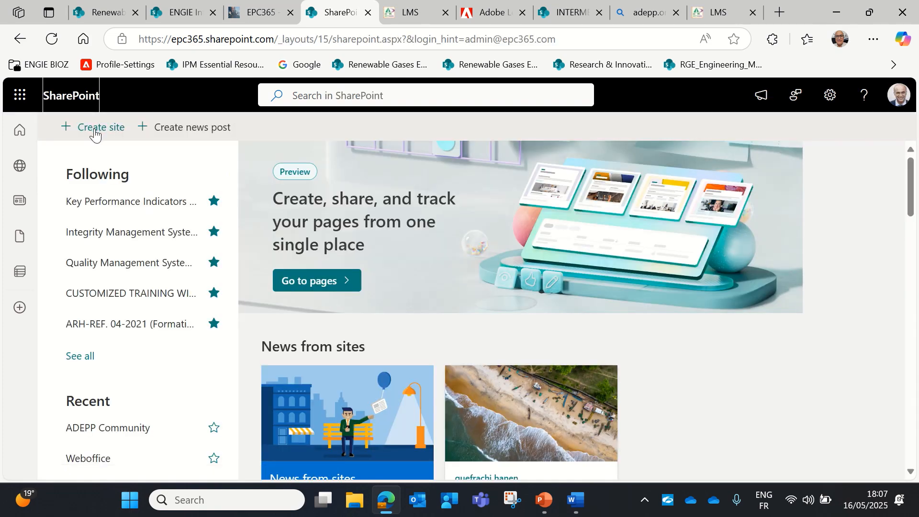
click(95, 129)
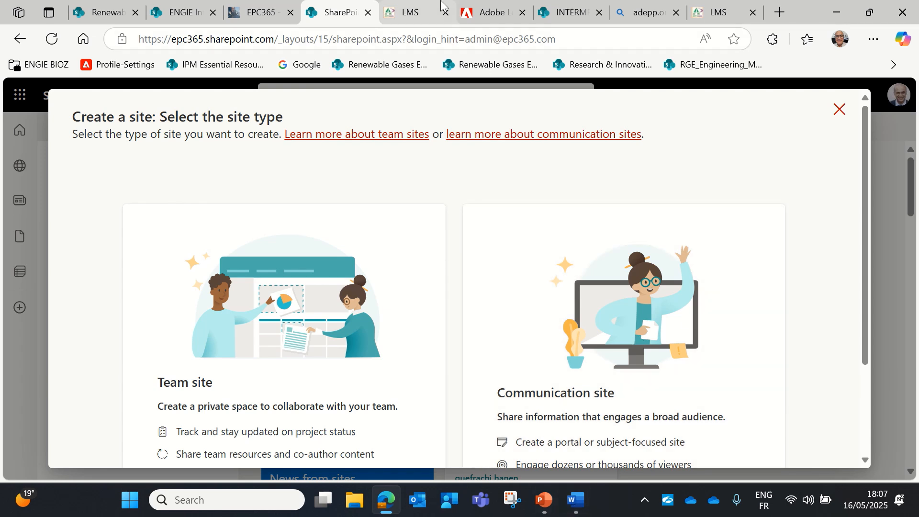
mouse_move(450, 12)
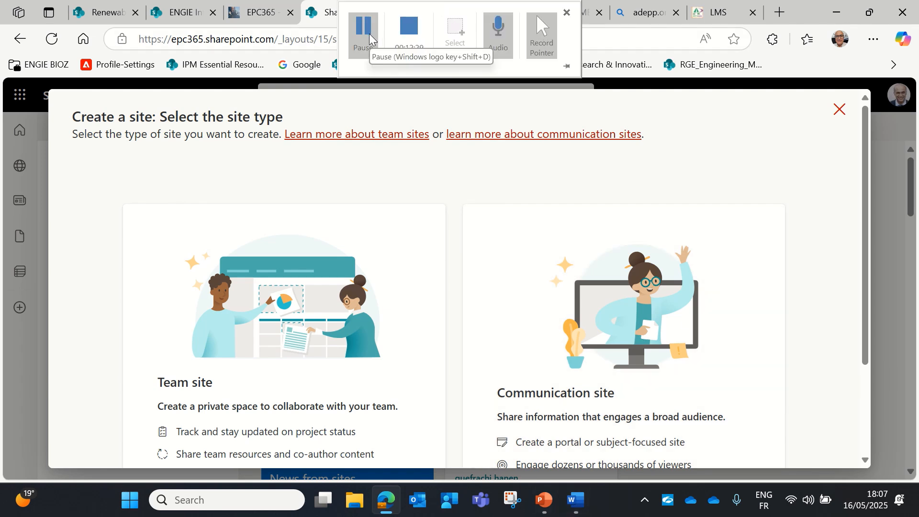